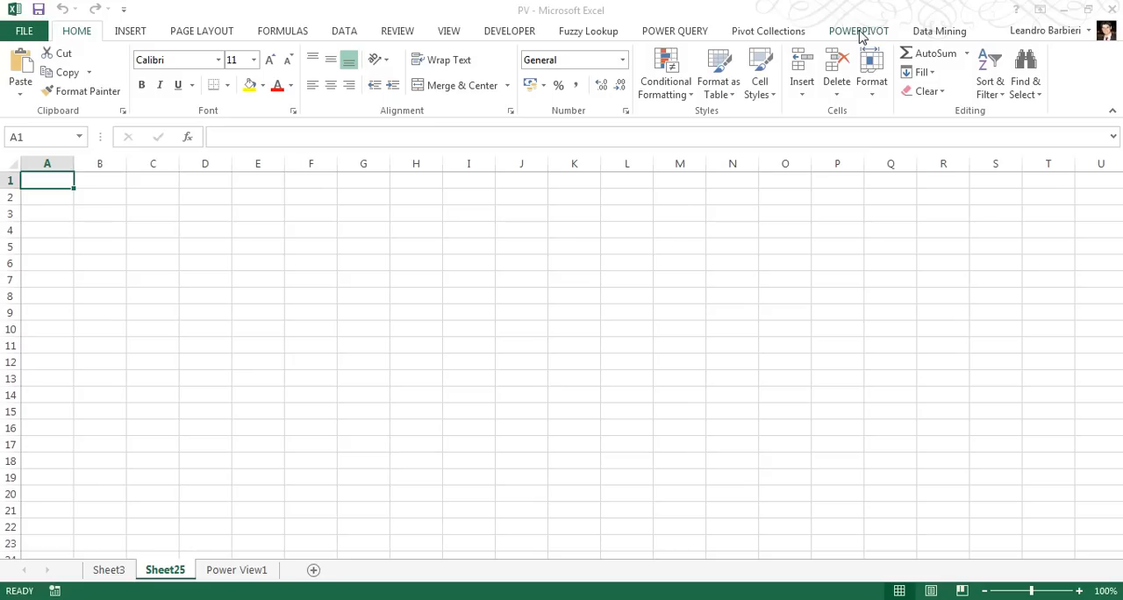
{"action": "left_click", "coordinate": [674, 33]}
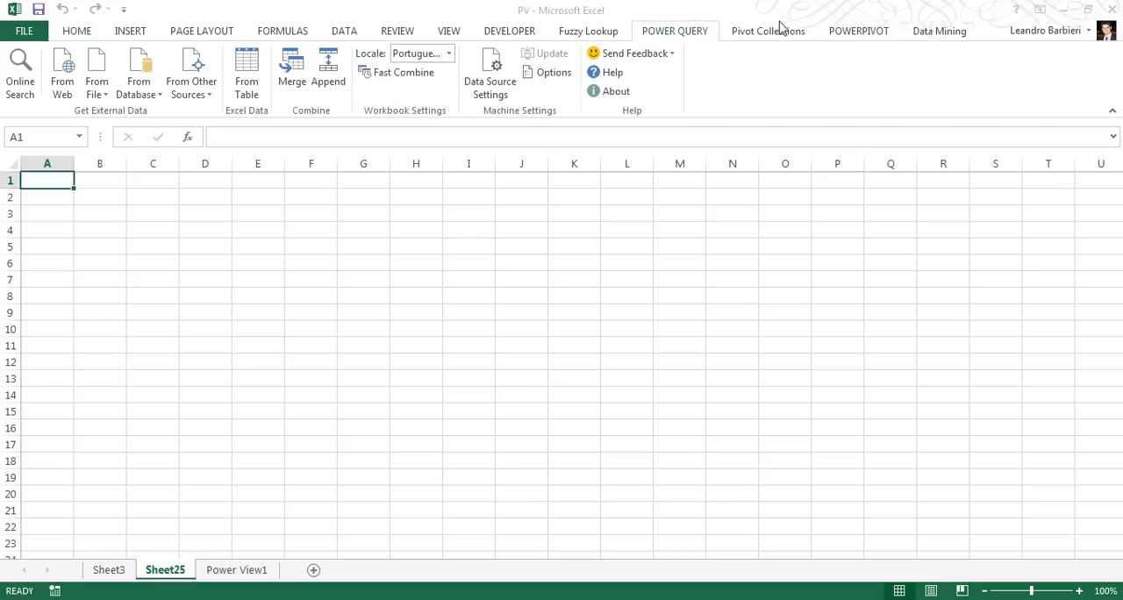
{"action": "left_click", "coordinate": [865, 33]}
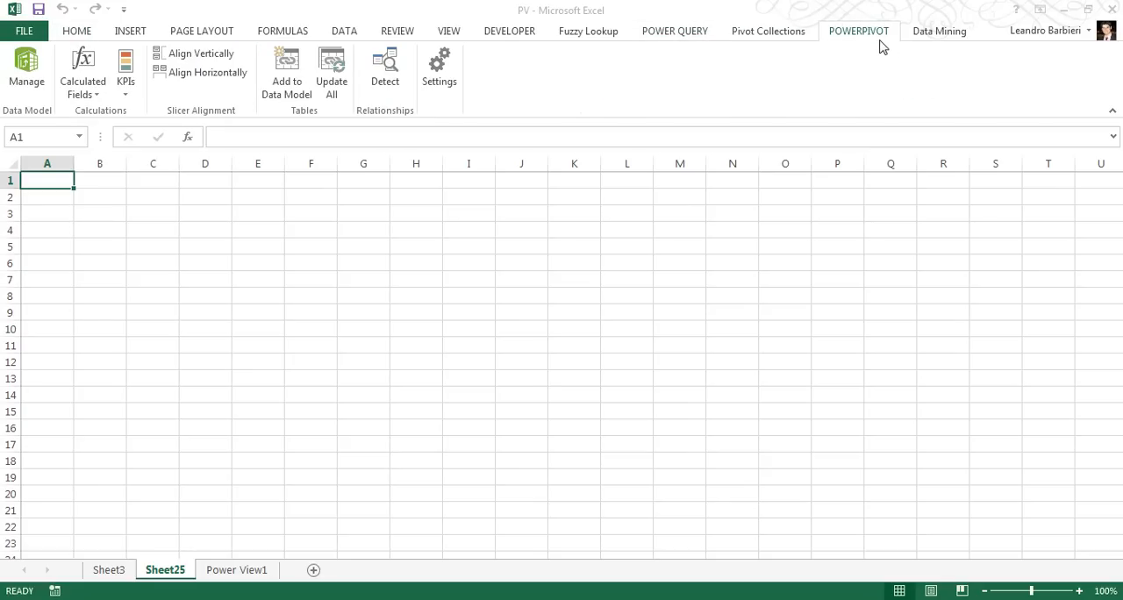
{"action": "left_click", "coordinate": [924, 35]}
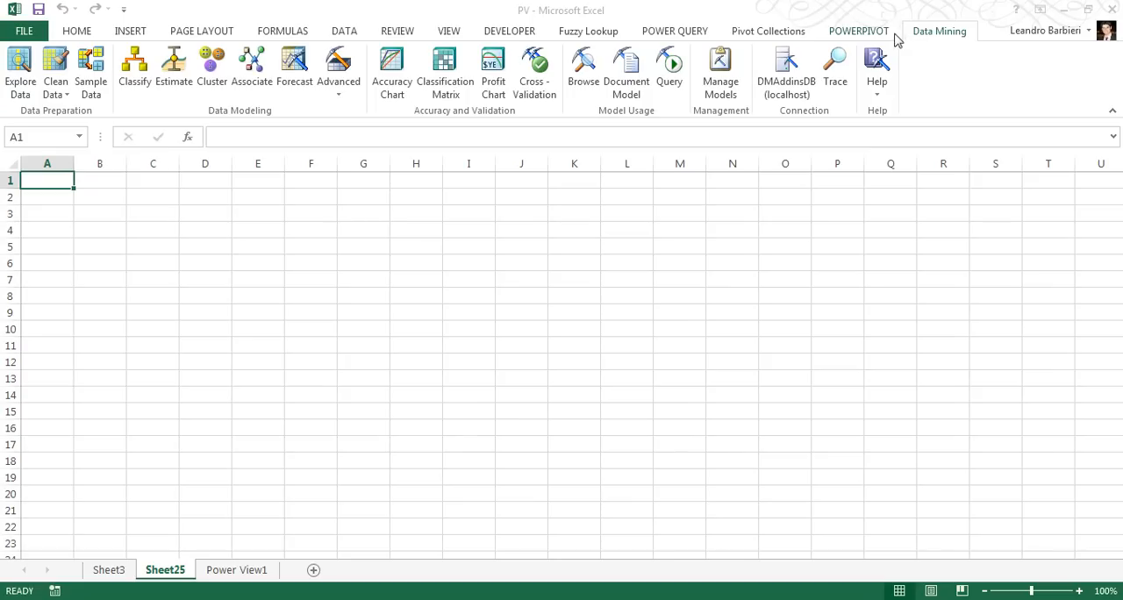
{"action": "left_click", "coordinate": [603, 37]}
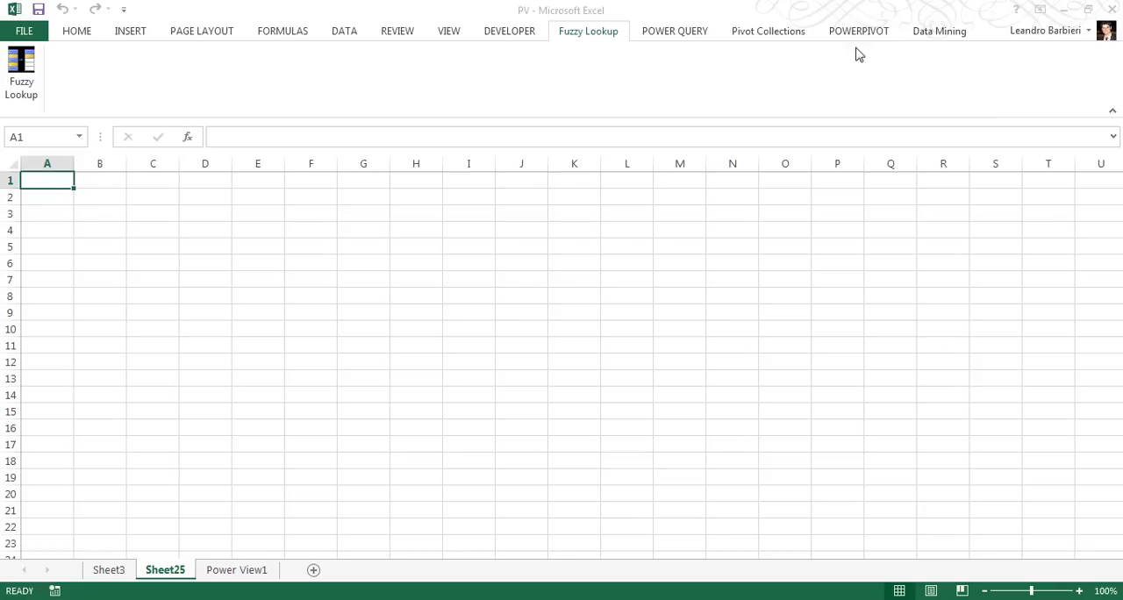
{"action": "left_click", "coordinate": [928, 37]}
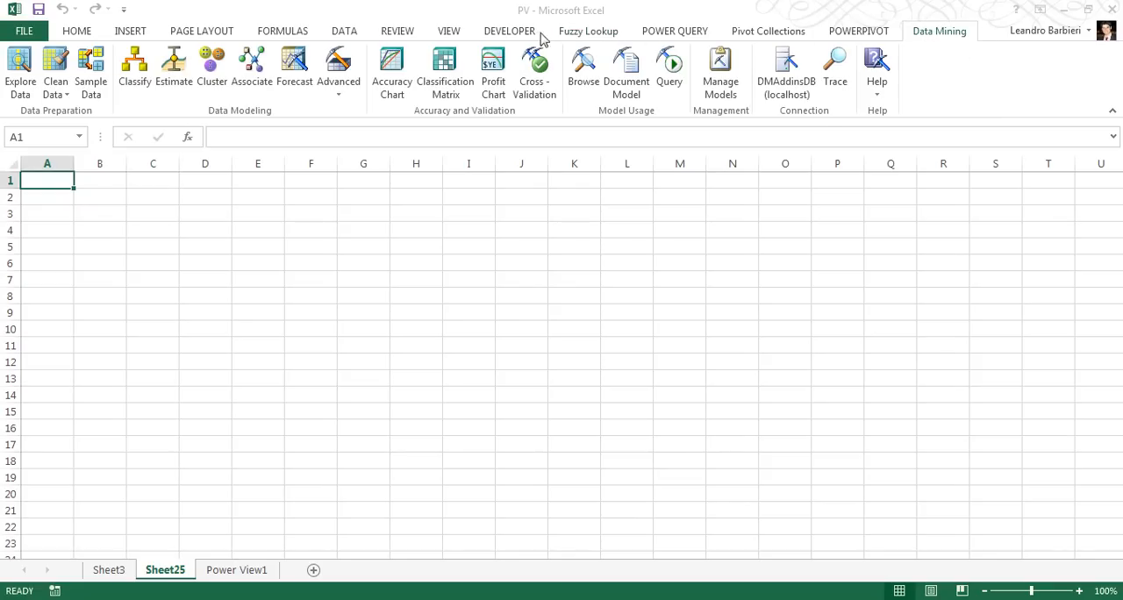
{"action": "left_click", "coordinate": [78, 35]}
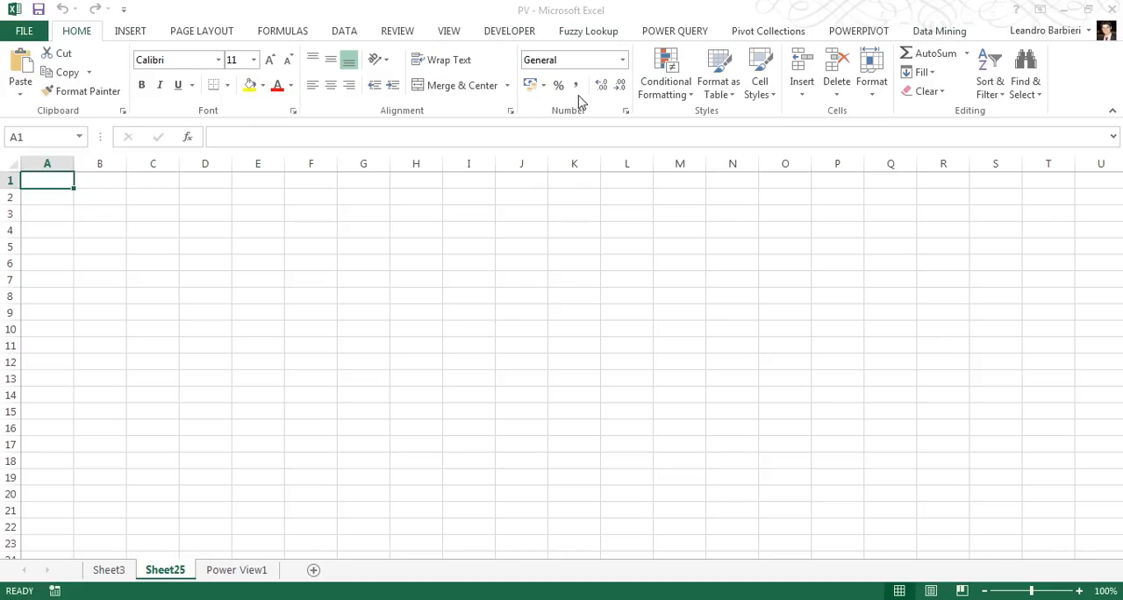
{"action": "left_click", "coordinate": [131, 33]}
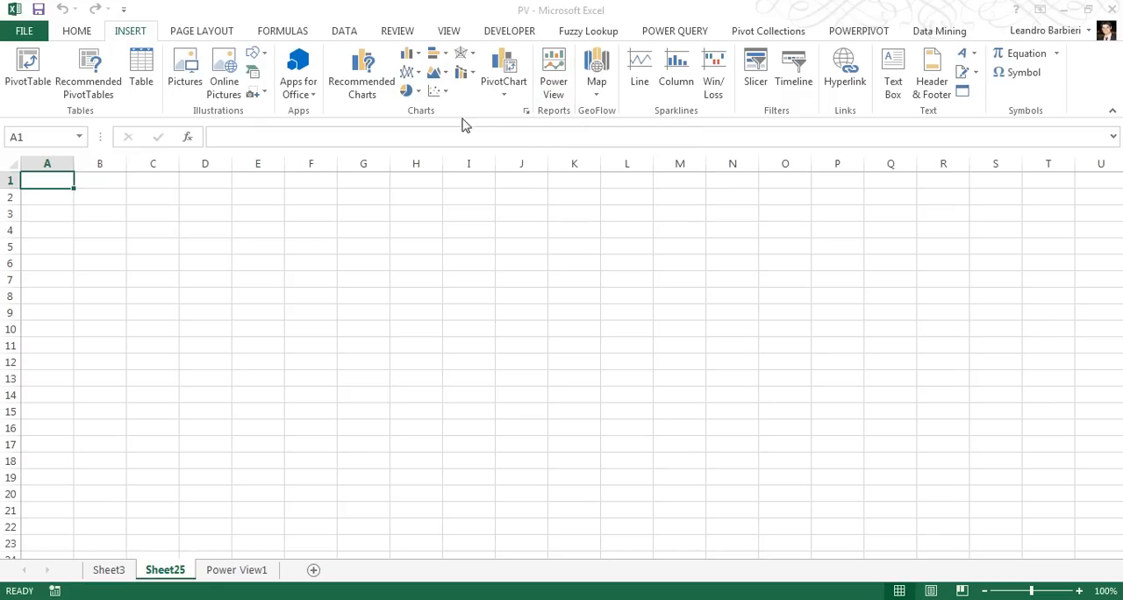
{"action": "left_click", "coordinate": [600, 99]}
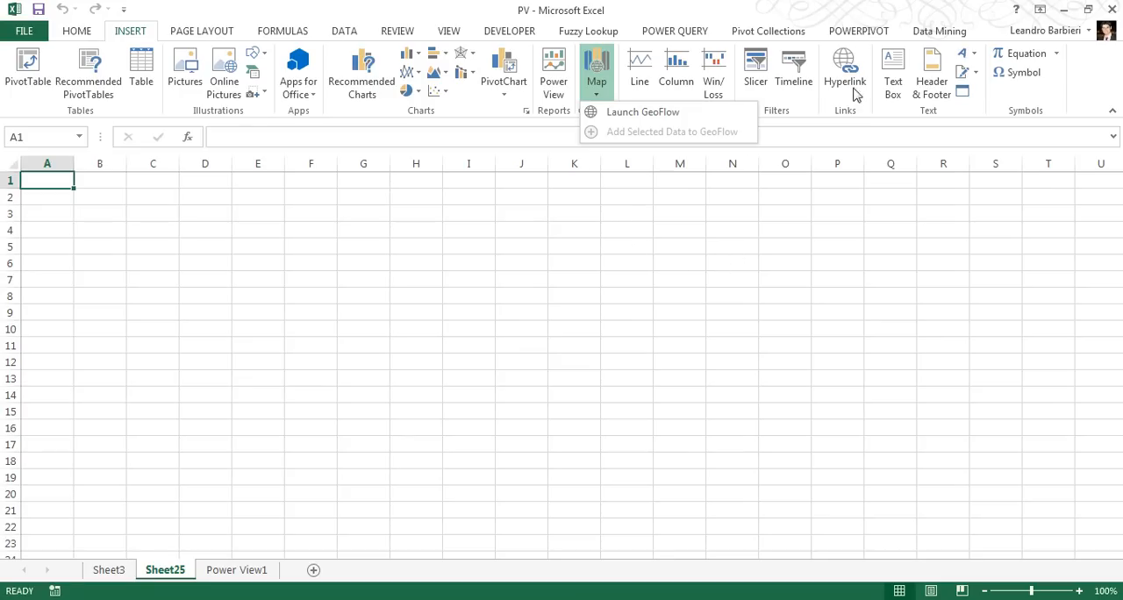
{"action": "left_click", "coordinate": [850, 235]}
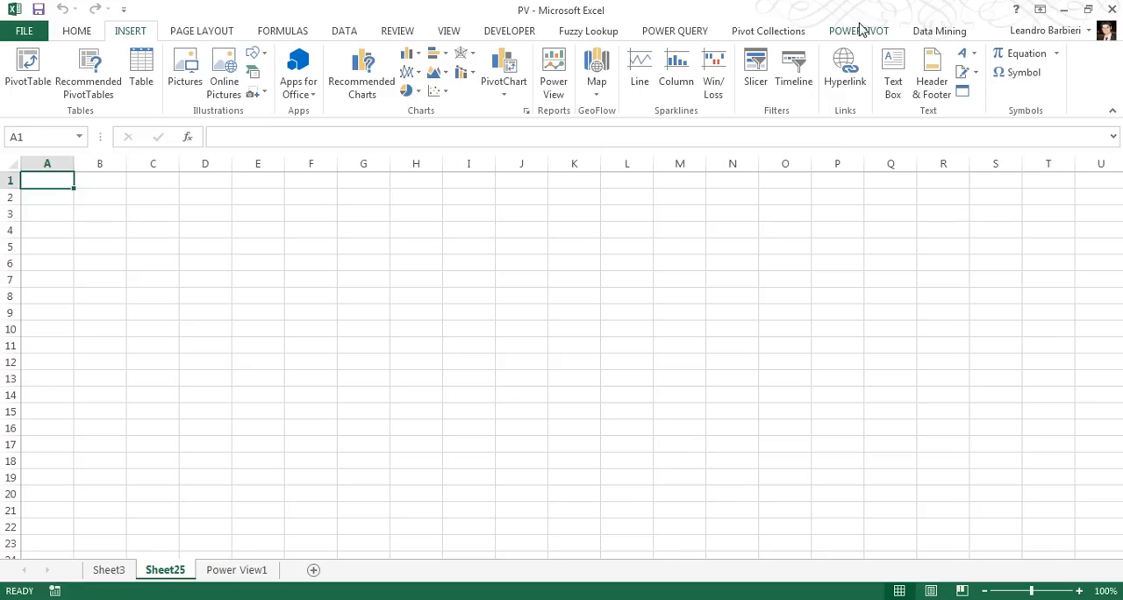
Open the workbook's data model in the PowerPivot window
{"action": "left_click", "coordinate": [860, 31]}
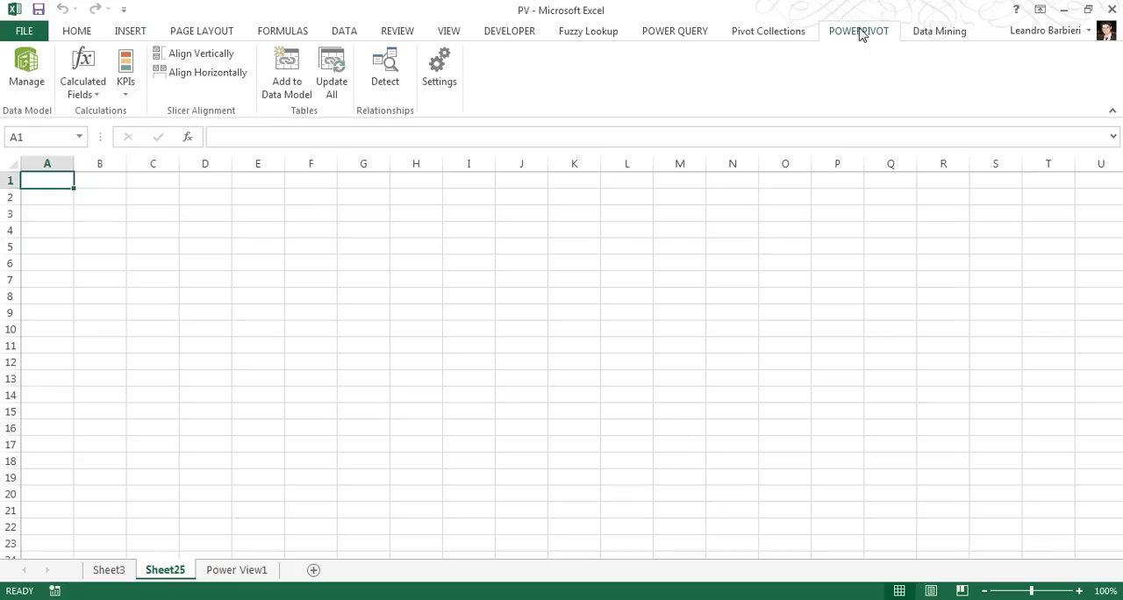
{"action": "left_click", "coordinate": [21, 79]}
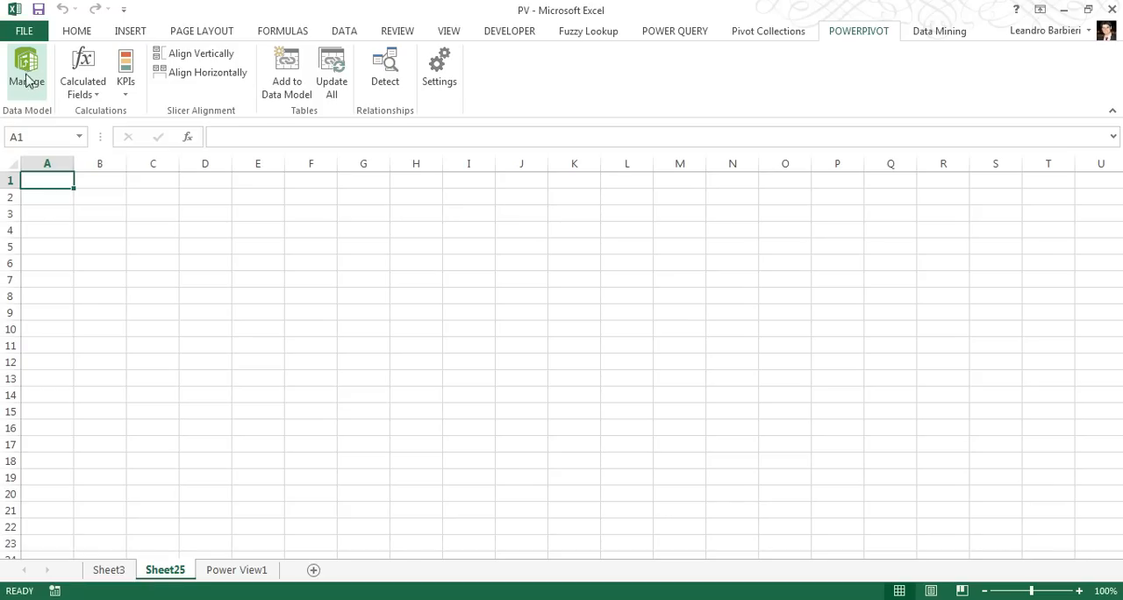
{"action": "left_click", "coordinate": [26, 76]}
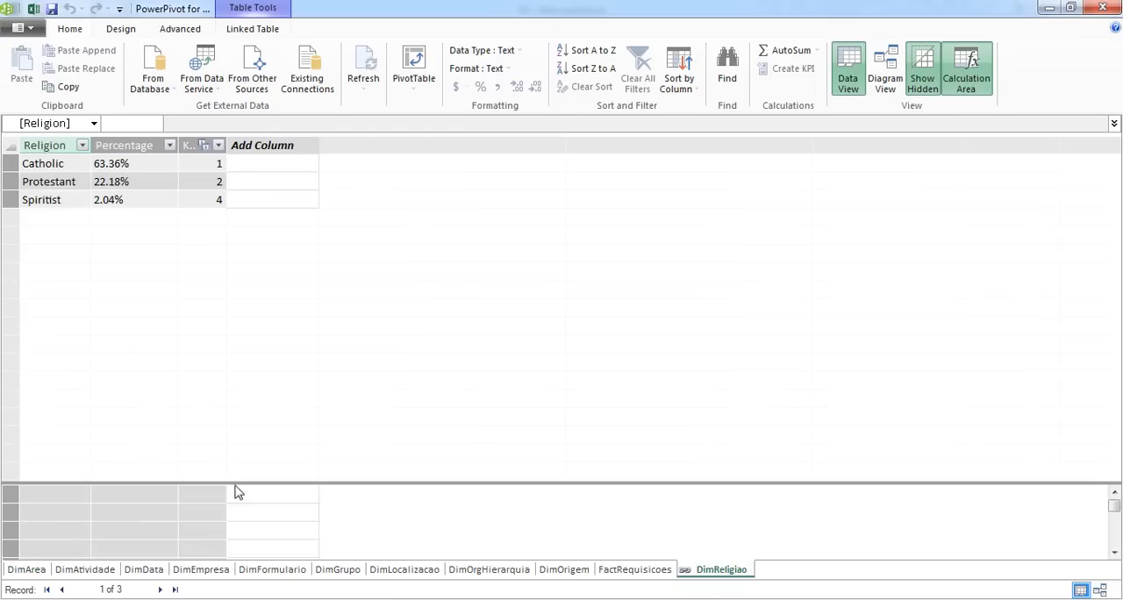
Look through the FactRequisicoes table and the dimension tables of the data model, from DimArea to DimOrigem
{"action": "left_click", "coordinate": [656, 577]}
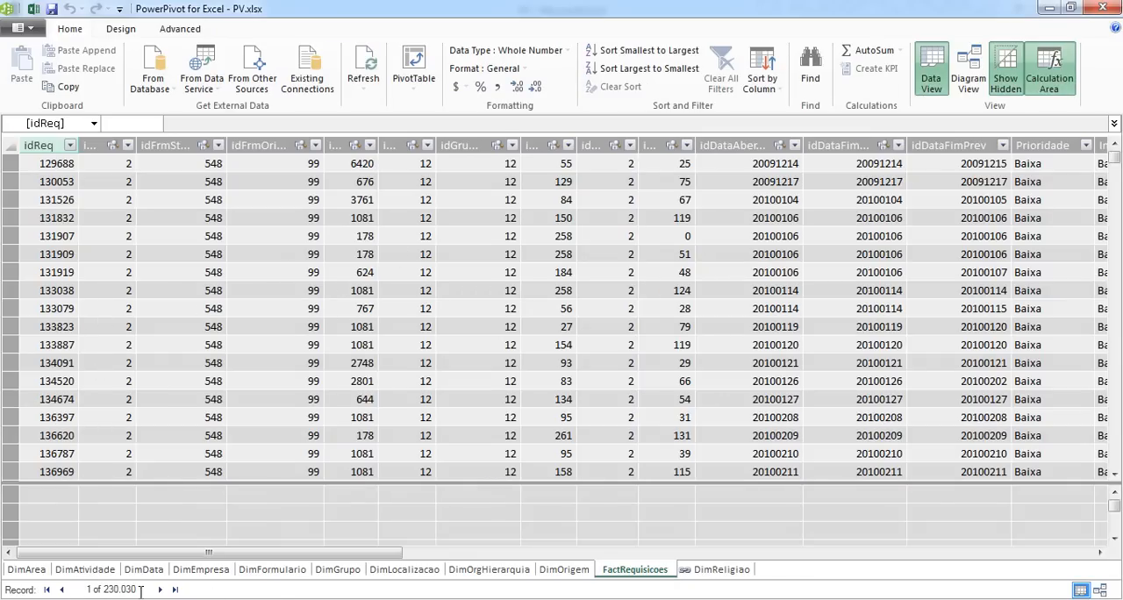
{"action": "left_click", "coordinate": [556, 574]}
{"action": "left_click", "coordinate": [513, 574]}
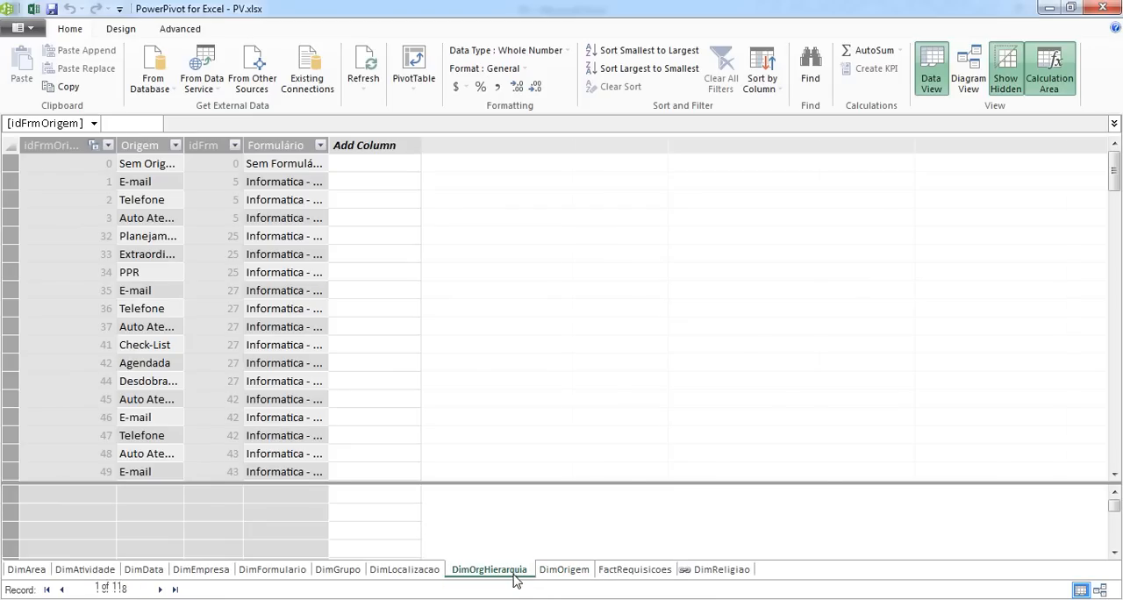
{"action": "left_click", "coordinate": [405, 575]}
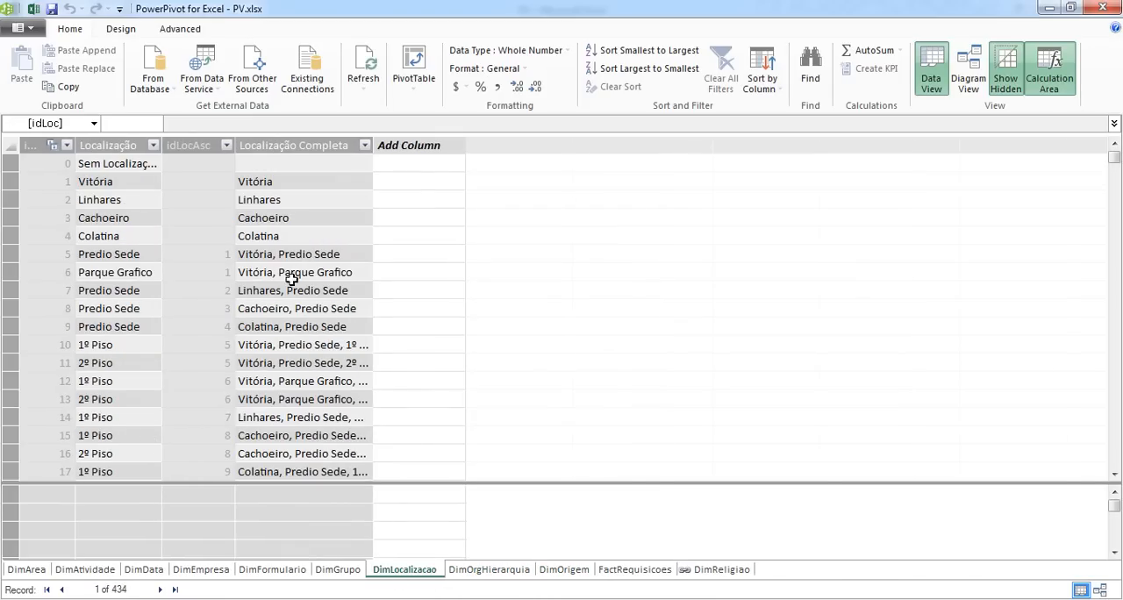
{"action": "left_click", "coordinate": [347, 572]}
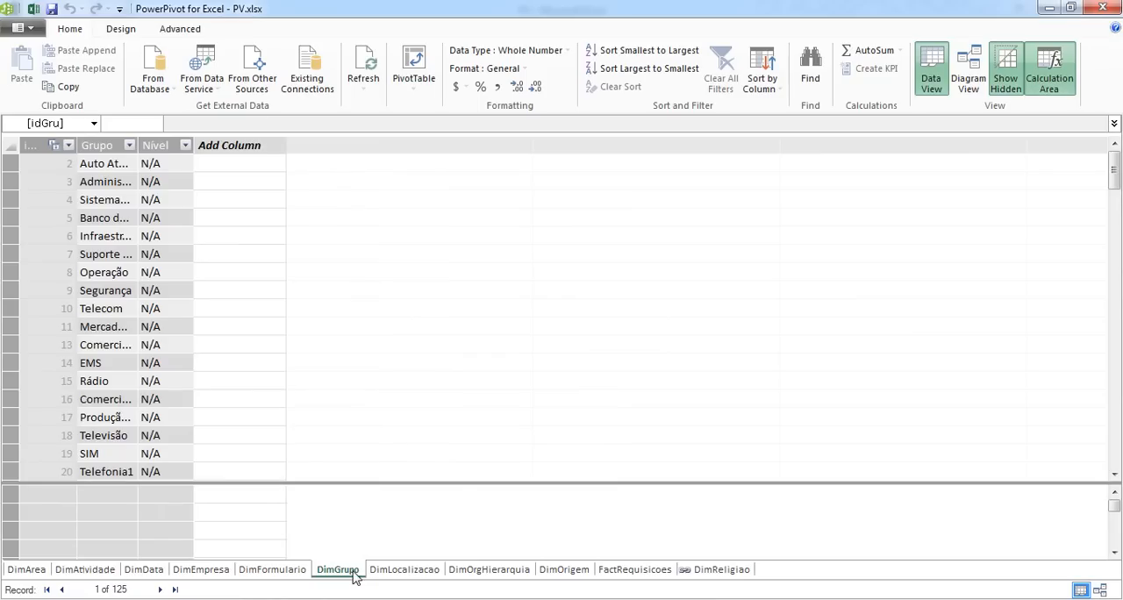
{"action": "left_click", "coordinate": [263, 572]}
{"action": "left_click", "coordinate": [201, 572]}
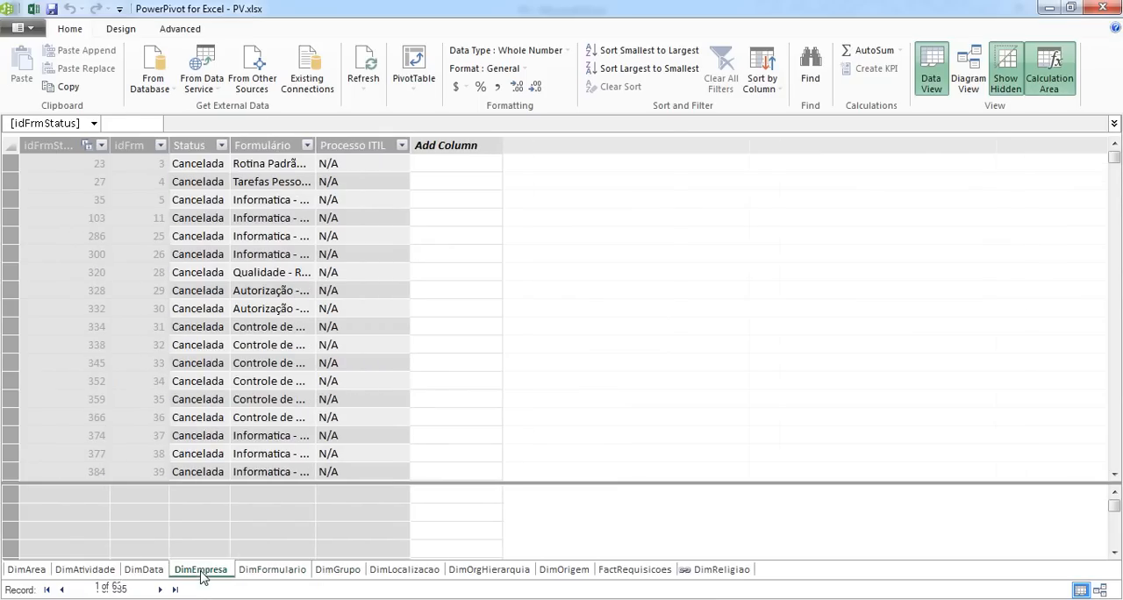
{"action": "left_click", "coordinate": [149, 572]}
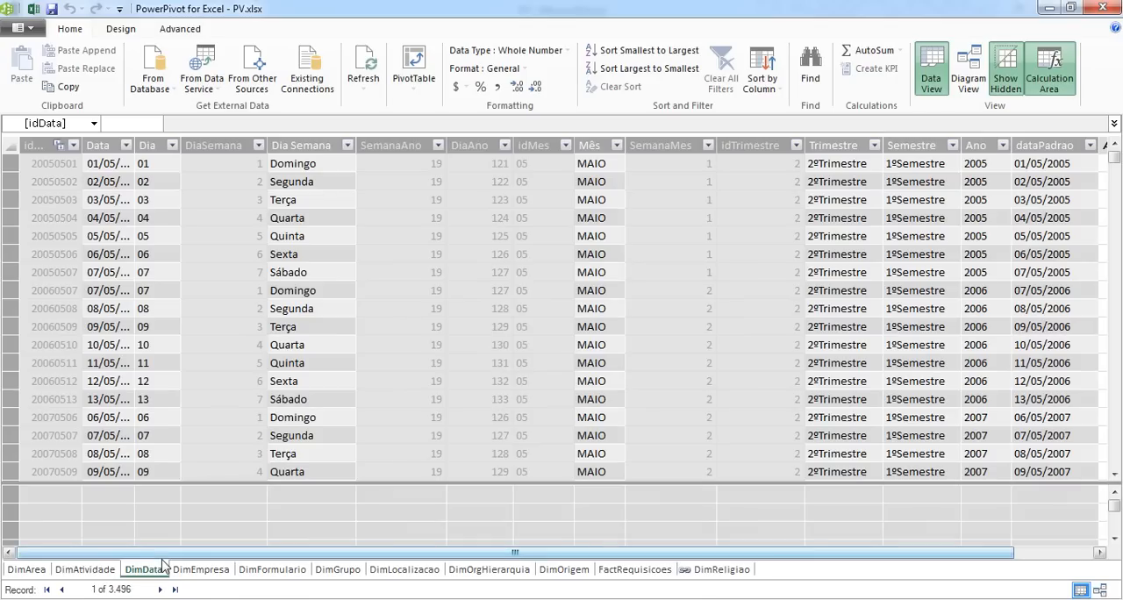
{"action": "left_click", "coordinate": [26, 572]}
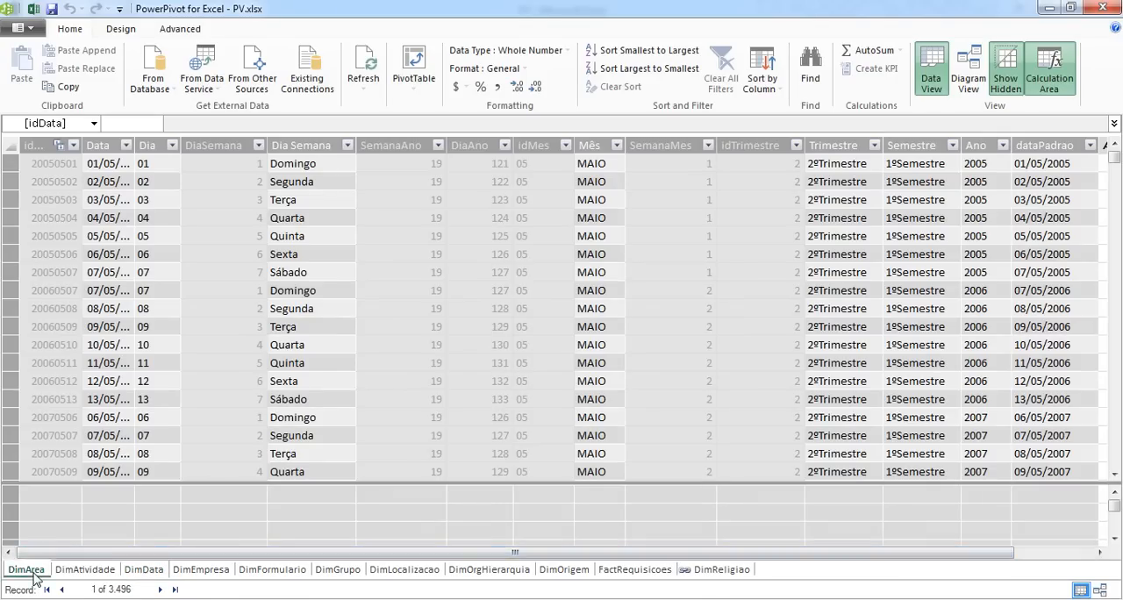
{"action": "left_click", "coordinate": [84, 572]}
{"action": "left_click", "coordinate": [143, 571]}
{"action": "left_click", "coordinate": [201, 571]}
{"action": "left_click", "coordinate": [272, 571]}
{"action": "left_click", "coordinate": [338, 571]}
{"action": "left_click", "coordinate": [404, 571]}
{"action": "left_click", "coordinate": [489, 571]}
{"action": "left_click", "coordinate": [563, 571]}
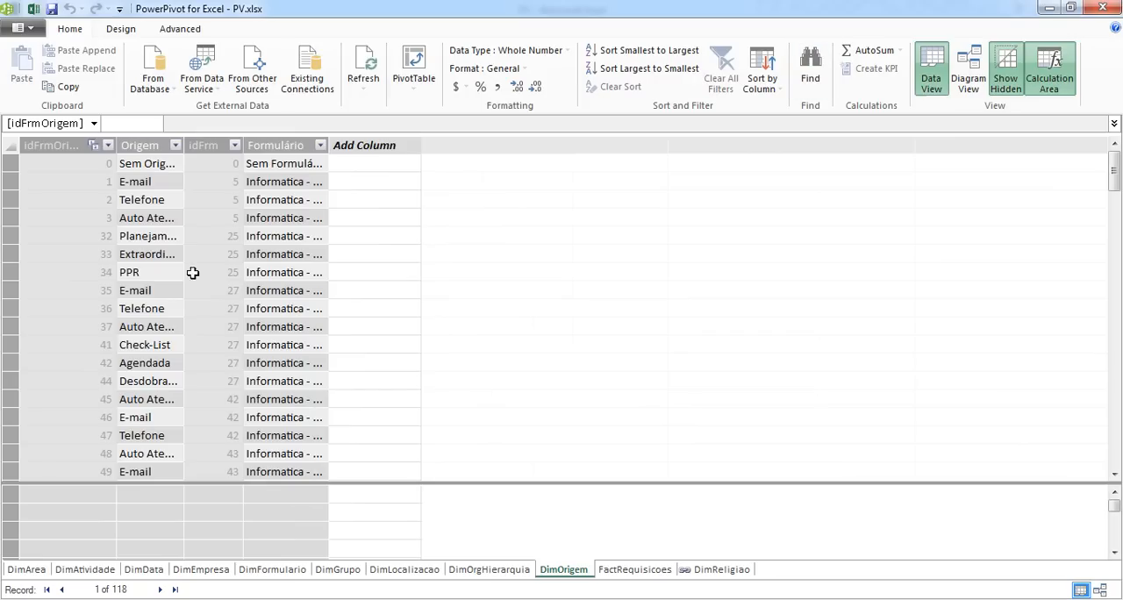
Examine the table relationships in diagram view, including the Religiaokey field of FactRequisicoes that relates to DimReligiao
{"action": "left_click", "coordinate": [970, 77]}
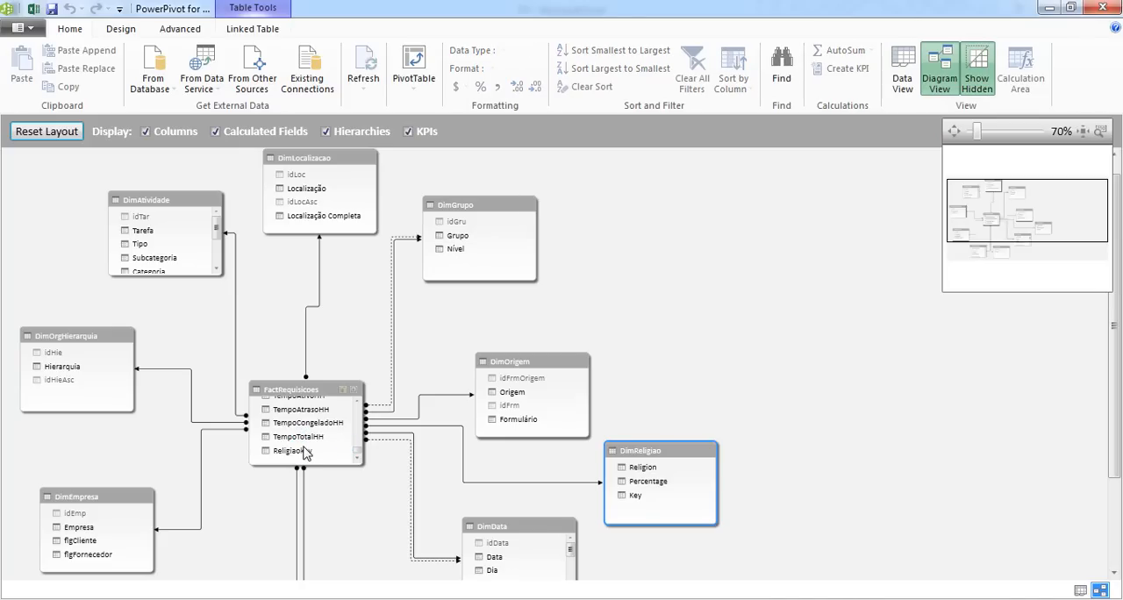
{"action": "left_click_drag", "start_coordinate": [301, 450], "coordinate": [342, 379]}
{"action": "mouse_move", "coordinate": [504, 256]}
{"action": "left_mouse_down"}
{"action": "mouse_move", "coordinate": [508, 246]}
{"action": "mouse_move", "coordinate": [480, 232]}
{"action": "mouse_move", "coordinate": [318, 367]}
{"action": "mouse_move", "coordinate": [303, 411]}
{"action": "left_mouse_up"}
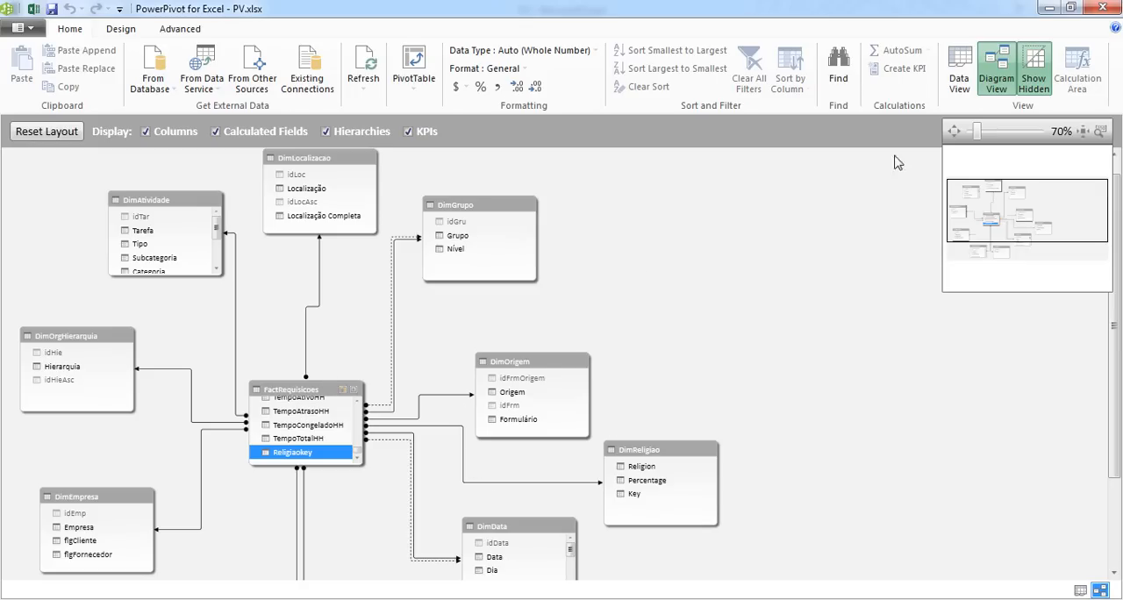
Return to the data view and permanently delete the DimReligiao table from the data model
{"action": "left_click", "coordinate": [959, 70]}
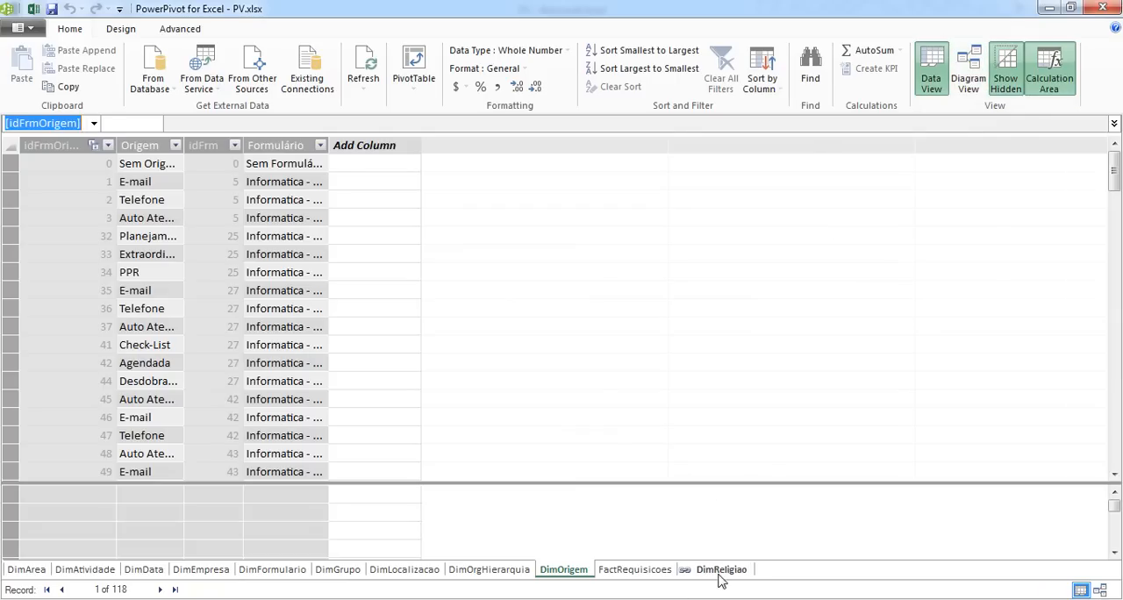
{"action": "right_click", "coordinate": [720, 575]}
{"action": "left_click", "coordinate": [766, 474]}
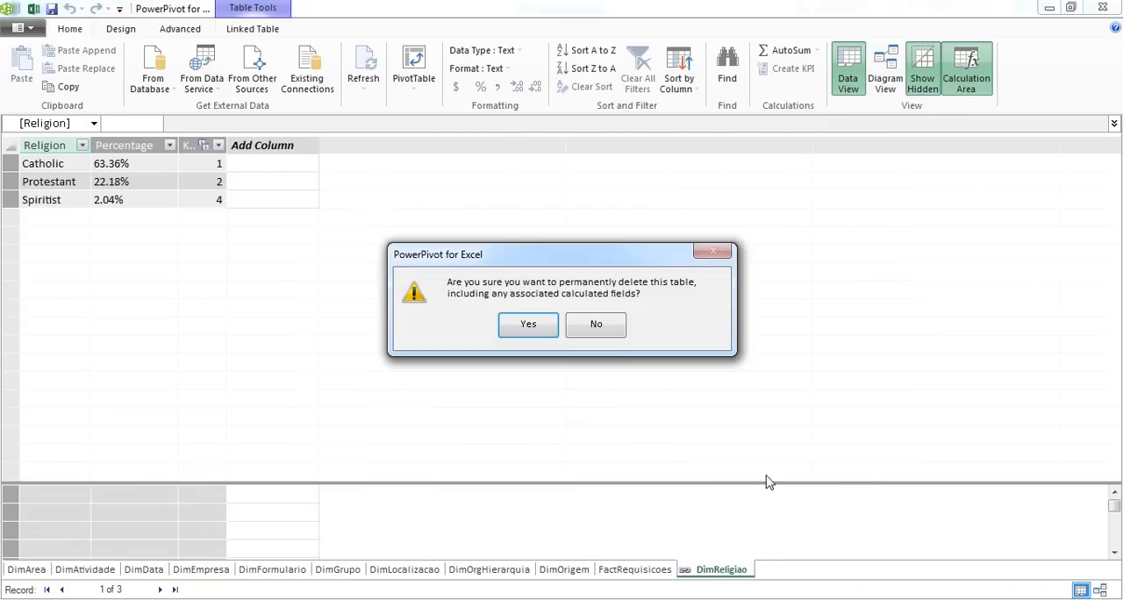
{"action": "left_click", "coordinate": [537, 330]}
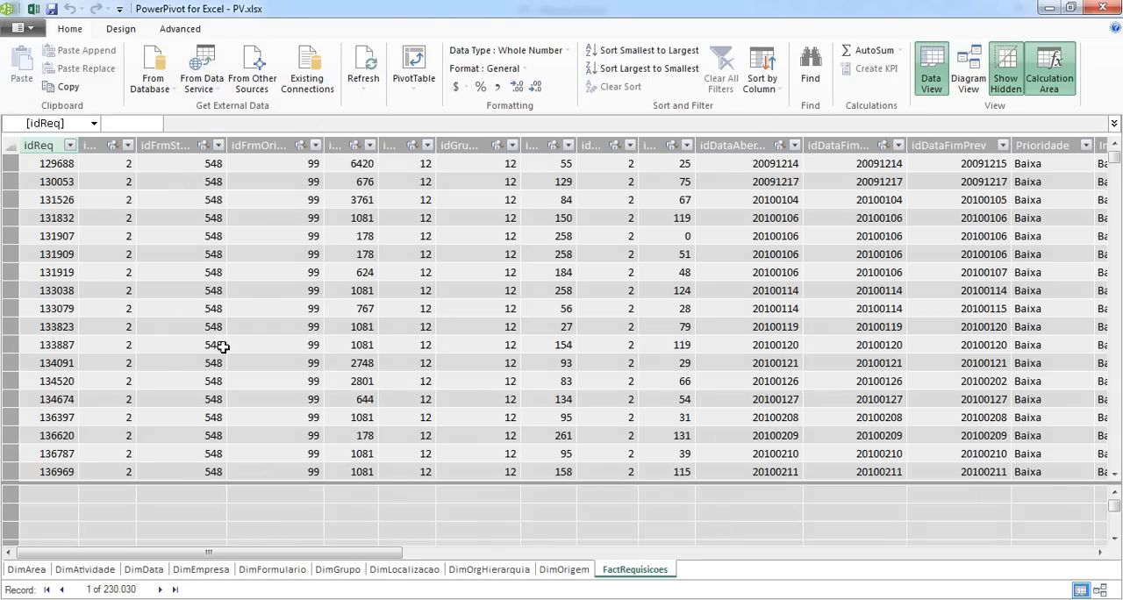
Switch back to the Excel workbook and run a Power Query online search for "Vitoria Religion"
{"action": "key", "text": "alt+Tab"}
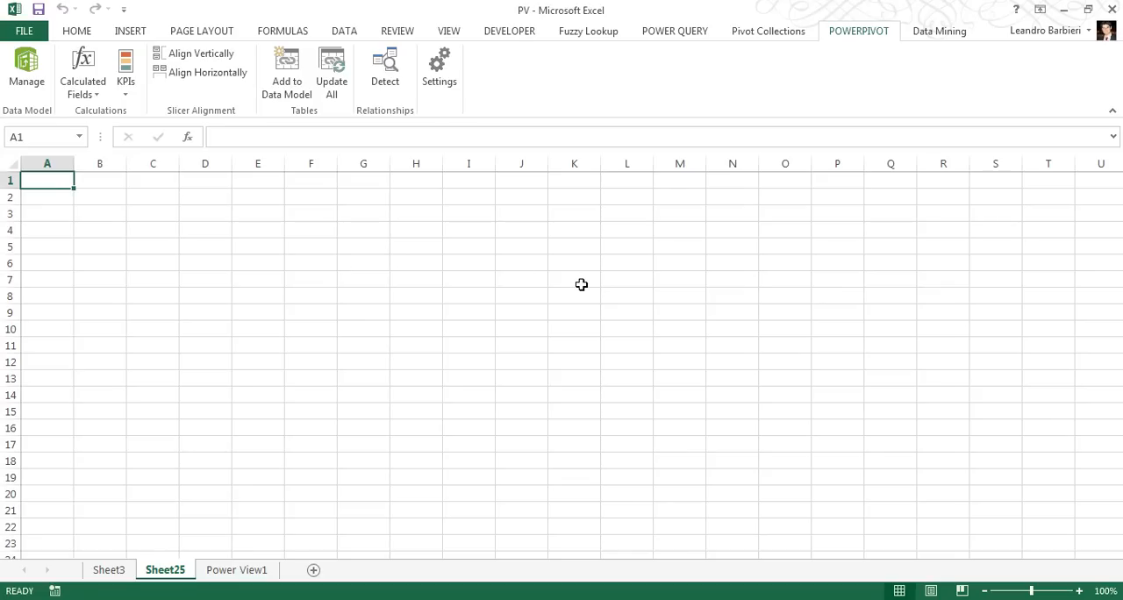
{"action": "left_click", "coordinate": [658, 33]}
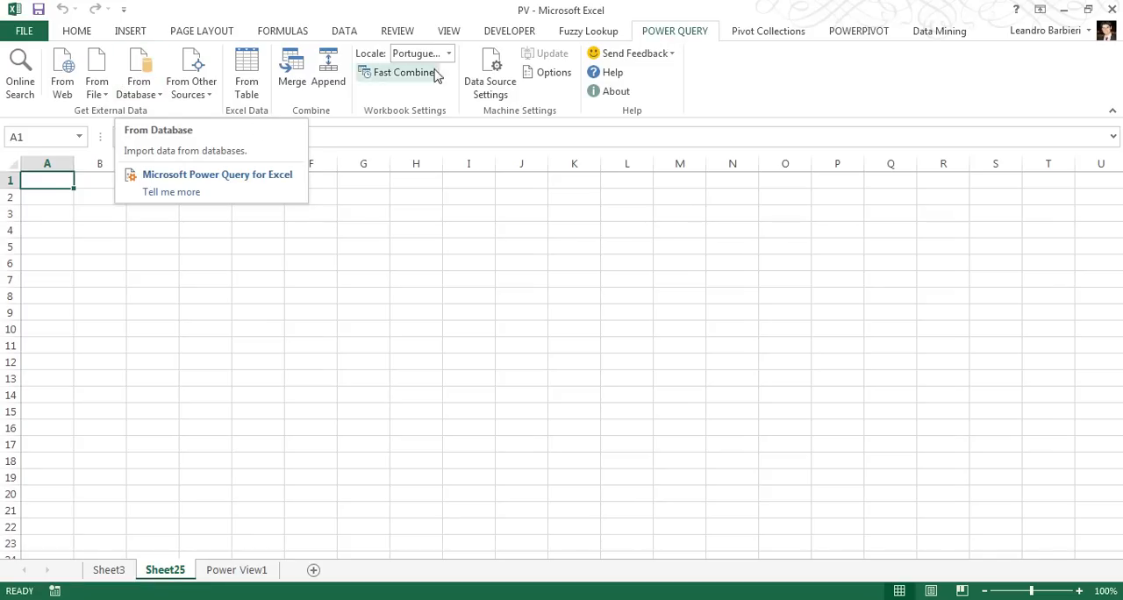
{"action": "left_click", "coordinate": [141, 89]}
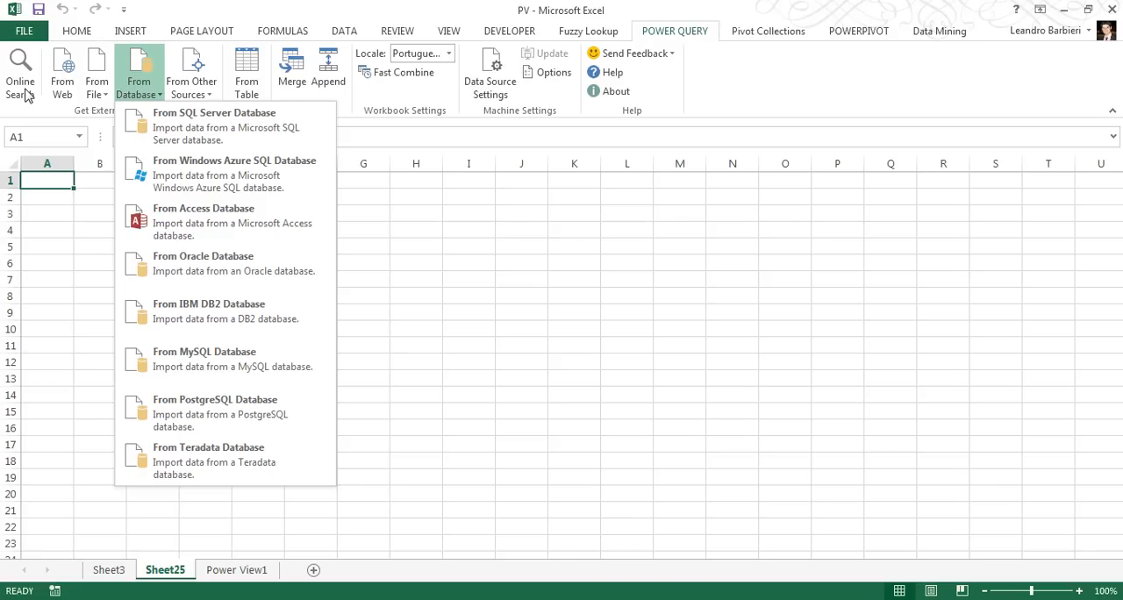
{"action": "left_click", "coordinate": [21, 80]}
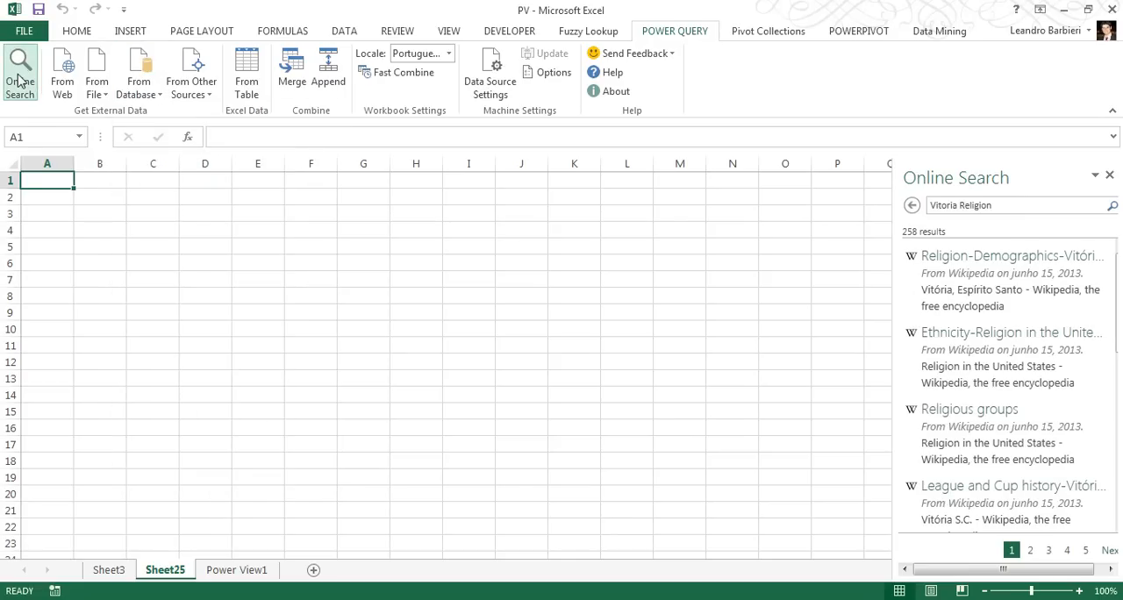
{"action": "left_click", "coordinate": [913, 206]}
{"action": "left_click", "coordinate": [1036, 204]}
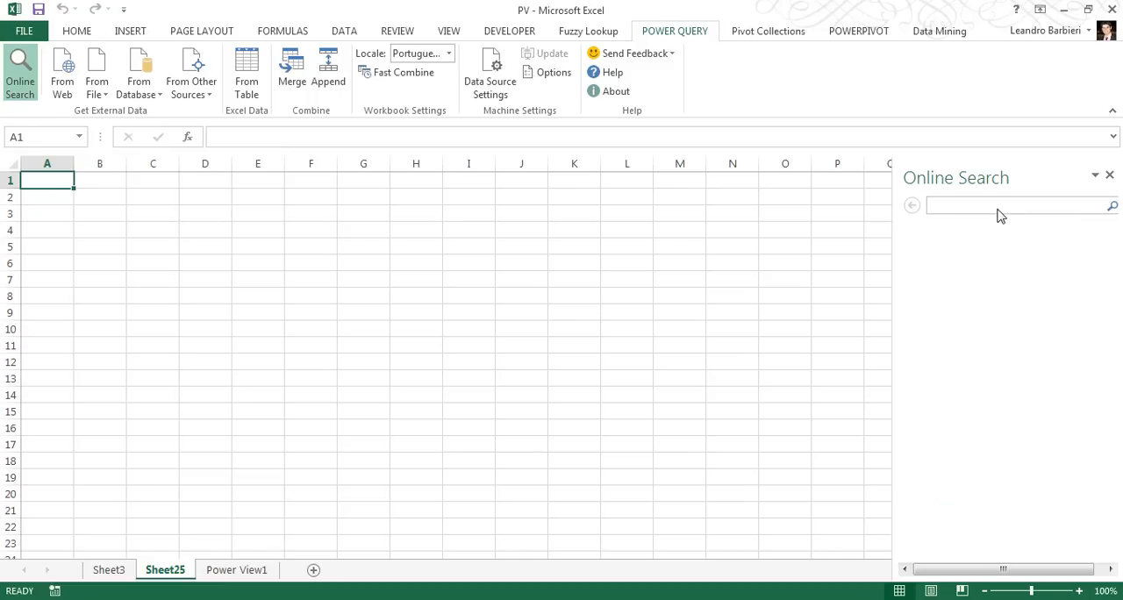
{"action": "type", "text": "Vitoria Religion"}
{"action": "key", "text": "Return"}
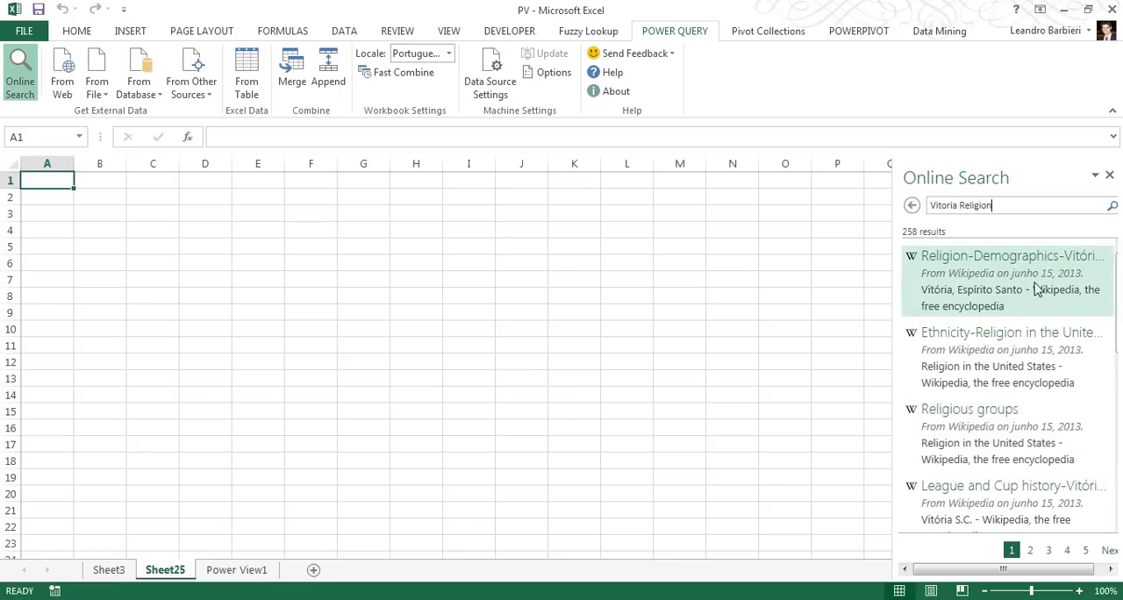
Preview the search results and load the Wikipedia table Religion-Demographics-Vitória, Espírito Santo into a new worksheet
{"action": "mouse_move", "coordinate": [1036, 285]}
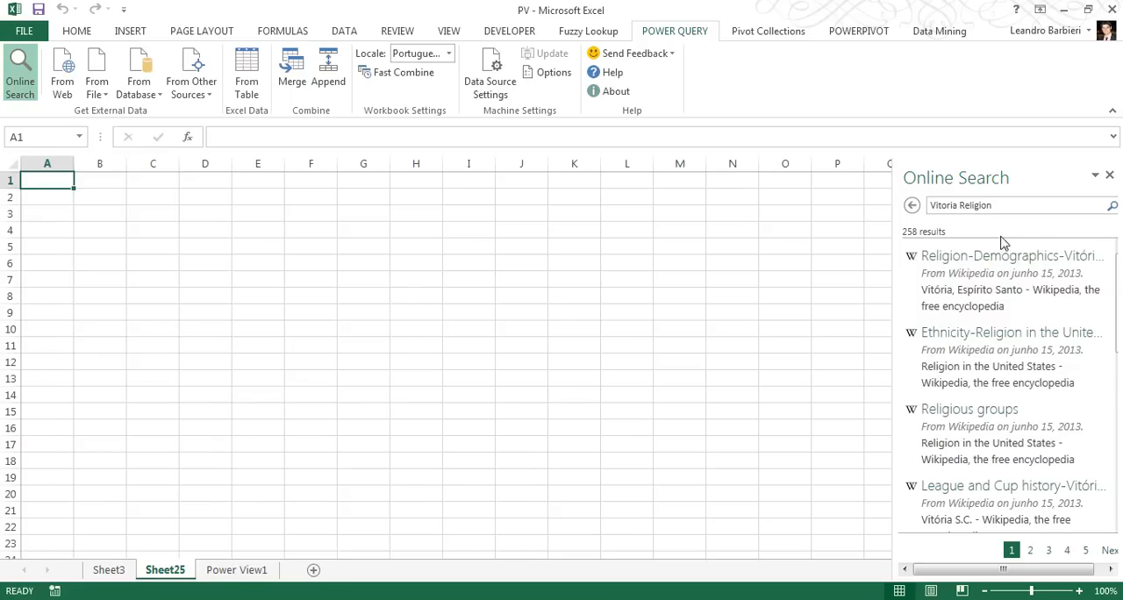
{"action": "scroll", "coordinate": [1022, 356], "scroll_direction": "down", "scroll_amount": 10}
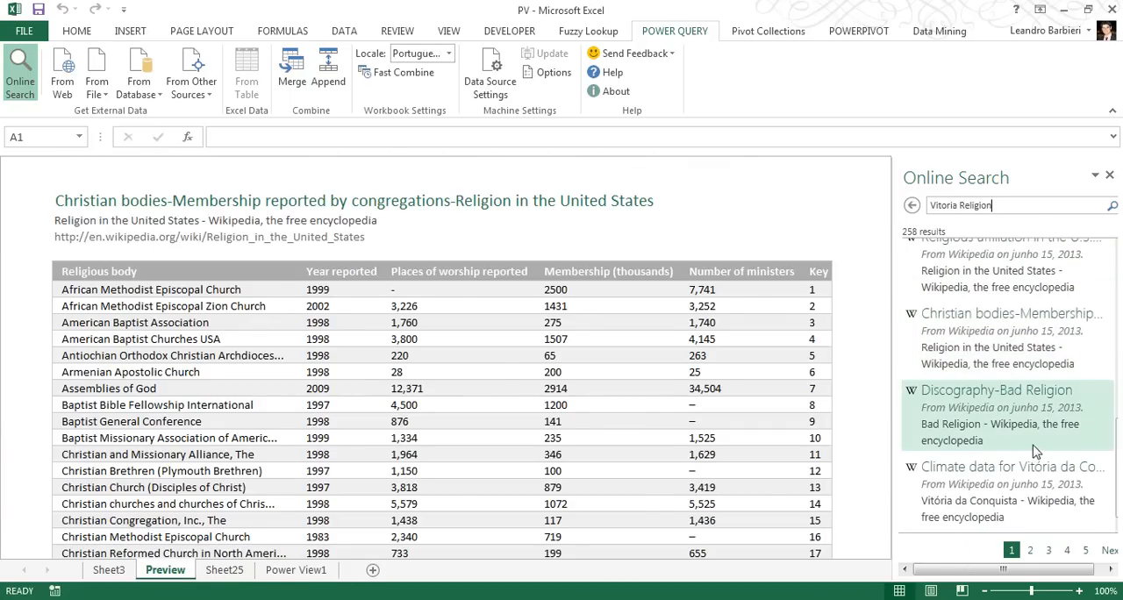
{"action": "scroll", "coordinate": [1014, 436], "scroll_direction": "up", "scroll_amount": 10}
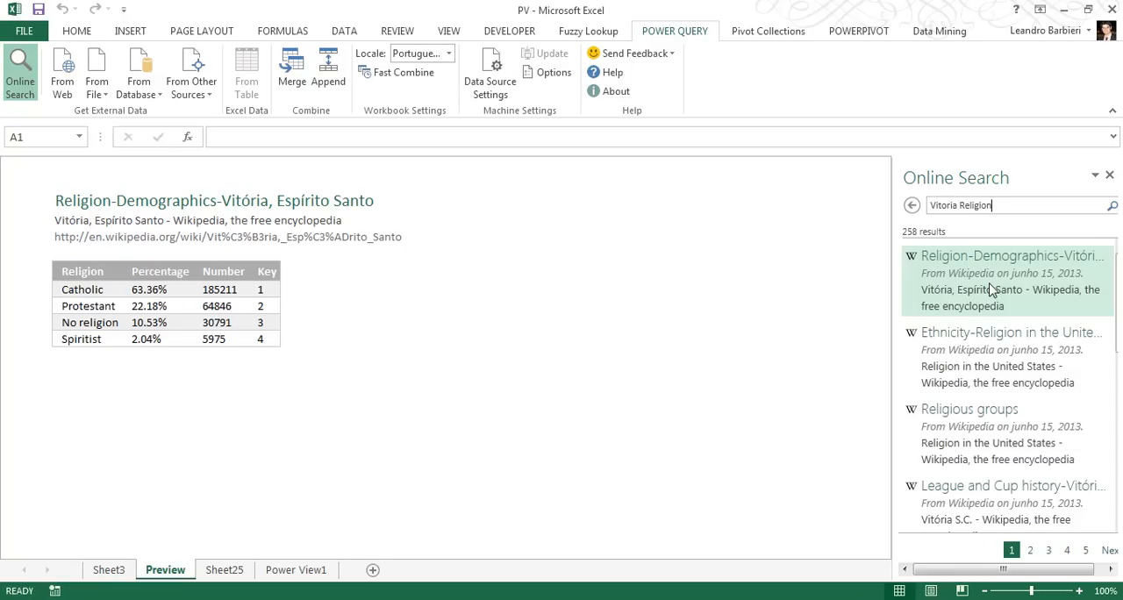
{"action": "left_click", "coordinate": [993, 289]}
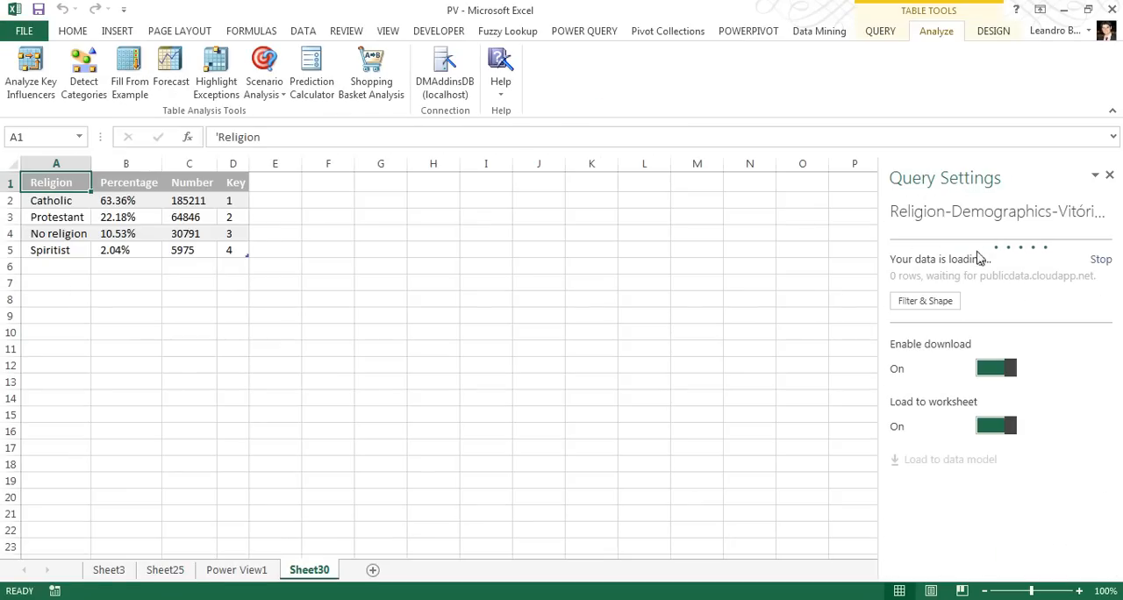
Open the religion query in the Query Editor and filter "No religion" out of the Religion column
{"action": "left_click", "coordinate": [880, 30]}
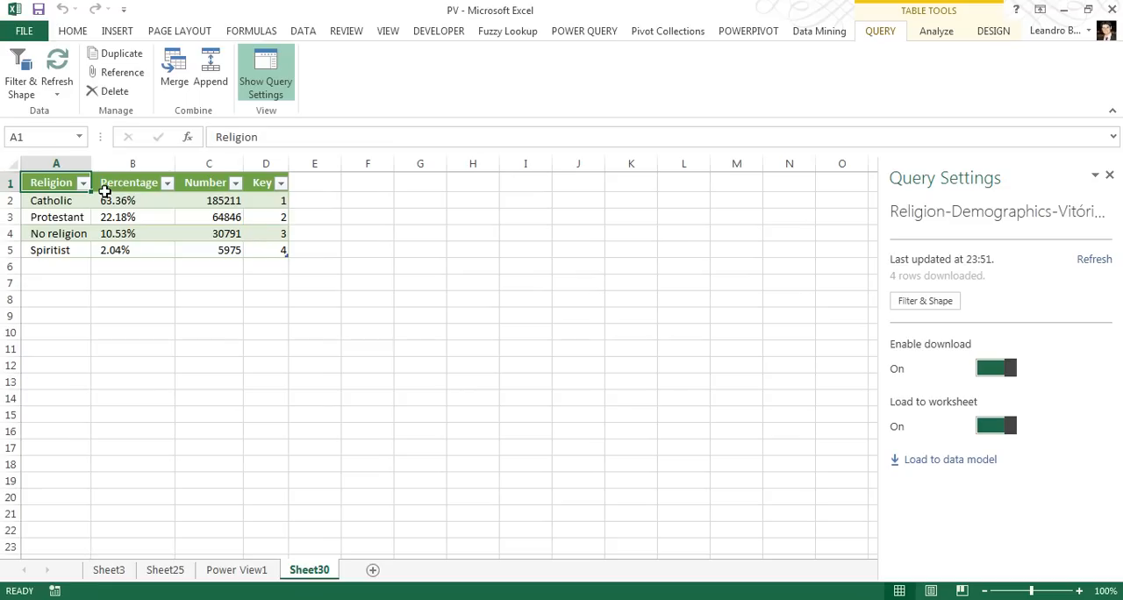
{"action": "left_click", "coordinate": [23, 88]}
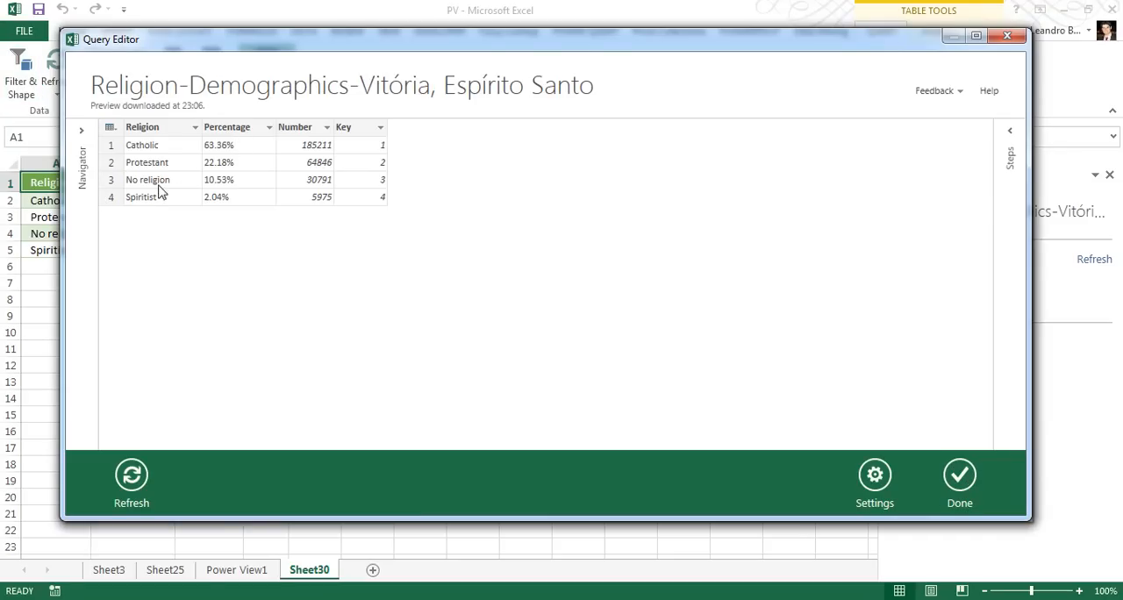
{"action": "left_click", "coordinate": [161, 185]}
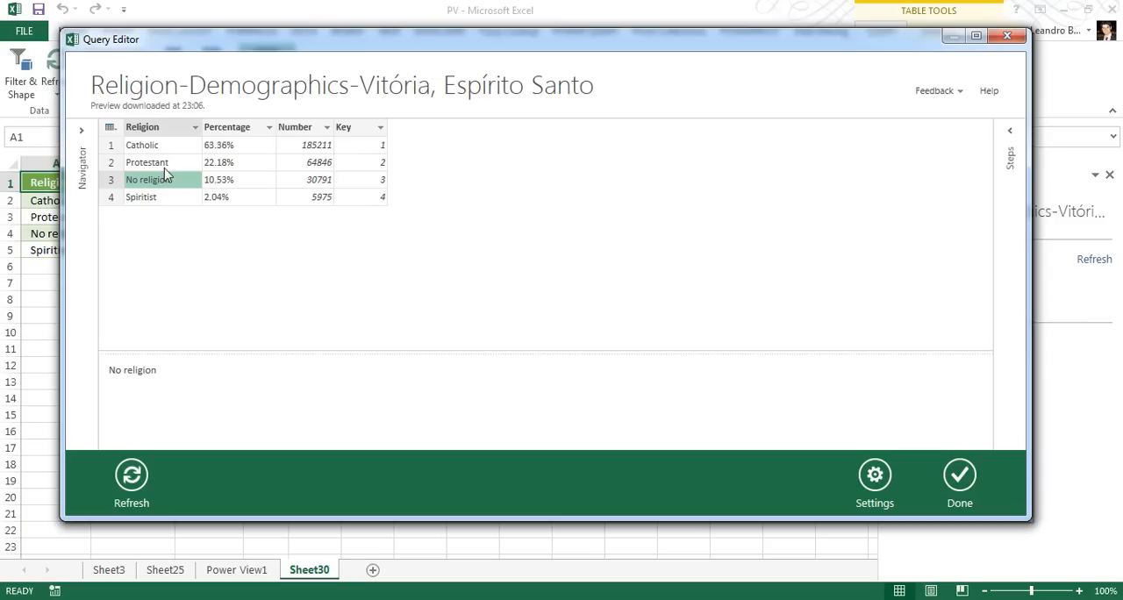
{"action": "left_click", "coordinate": [195, 128]}
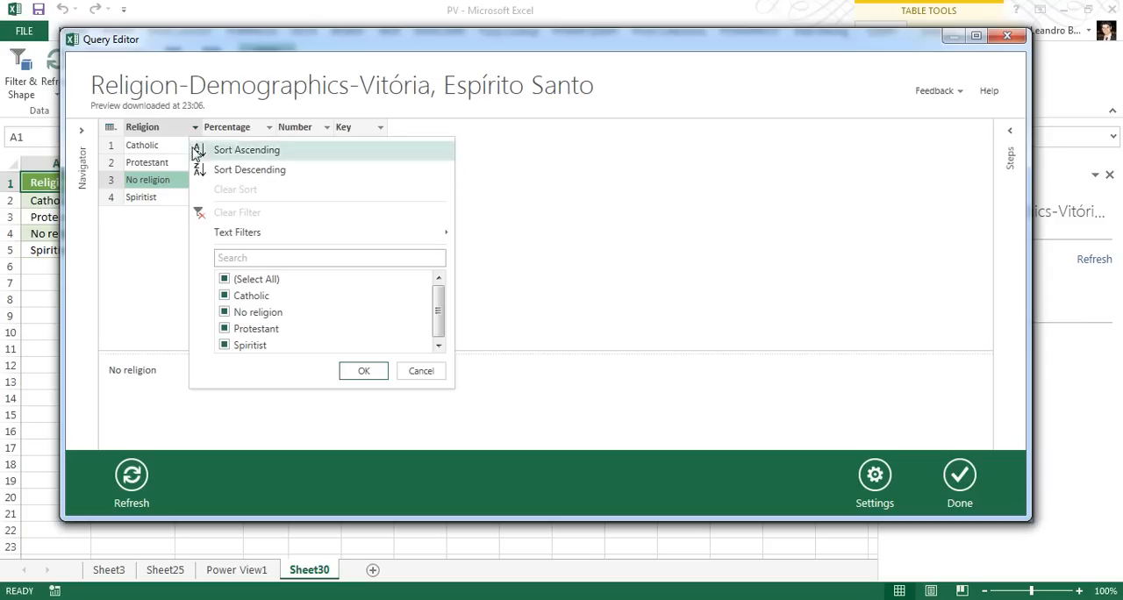
{"action": "left_click", "coordinate": [225, 314]}
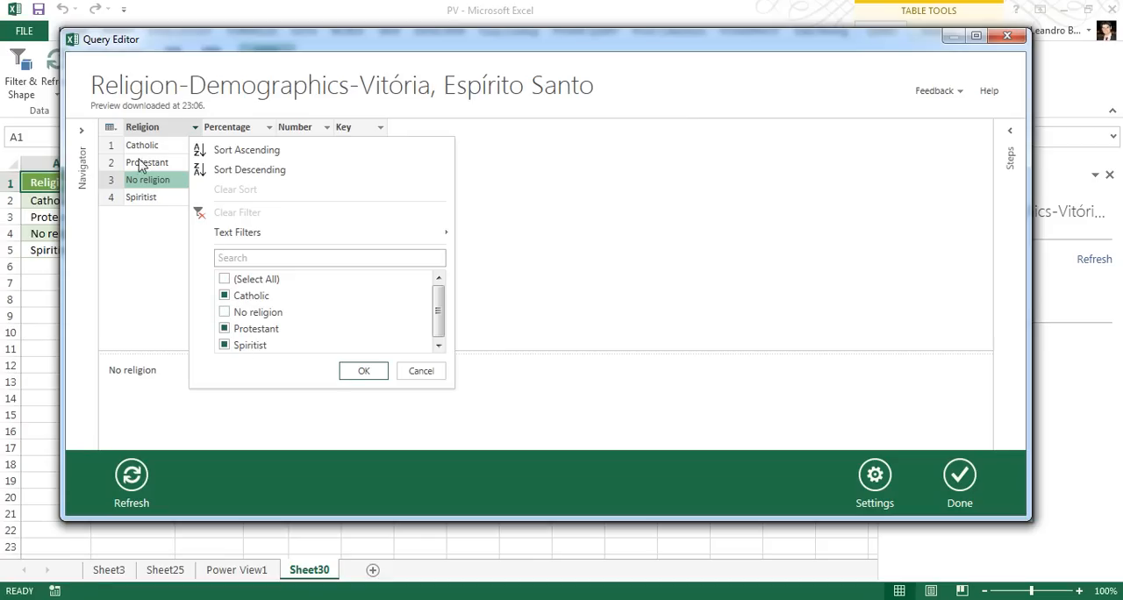
{"action": "left_click", "coordinate": [363, 372]}
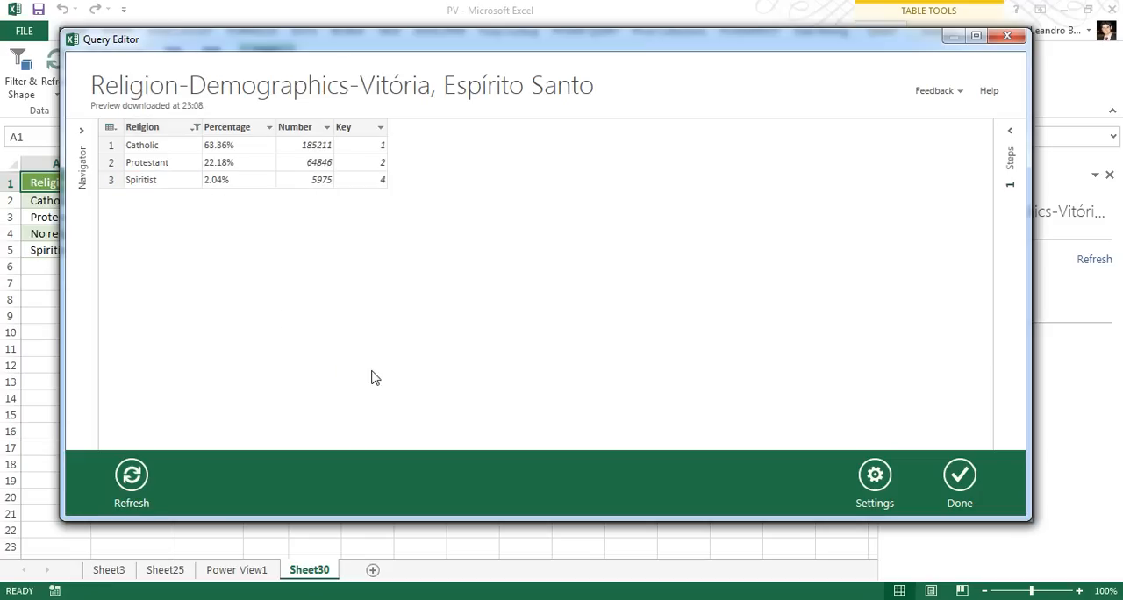
Show the list of applied query steps and remove the Percentage column
{"action": "left_click", "coordinate": [1010, 133]}
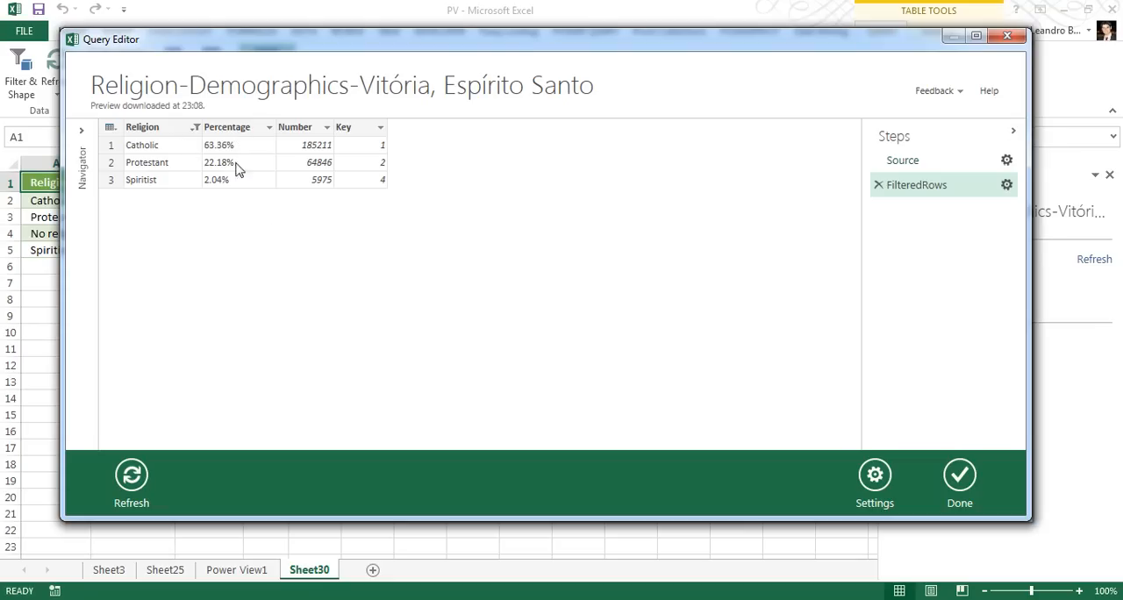
{"action": "right_click", "coordinate": [237, 129]}
{"action": "left_click", "coordinate": [232, 130]}
{"action": "right_click", "coordinate": [233, 128]}
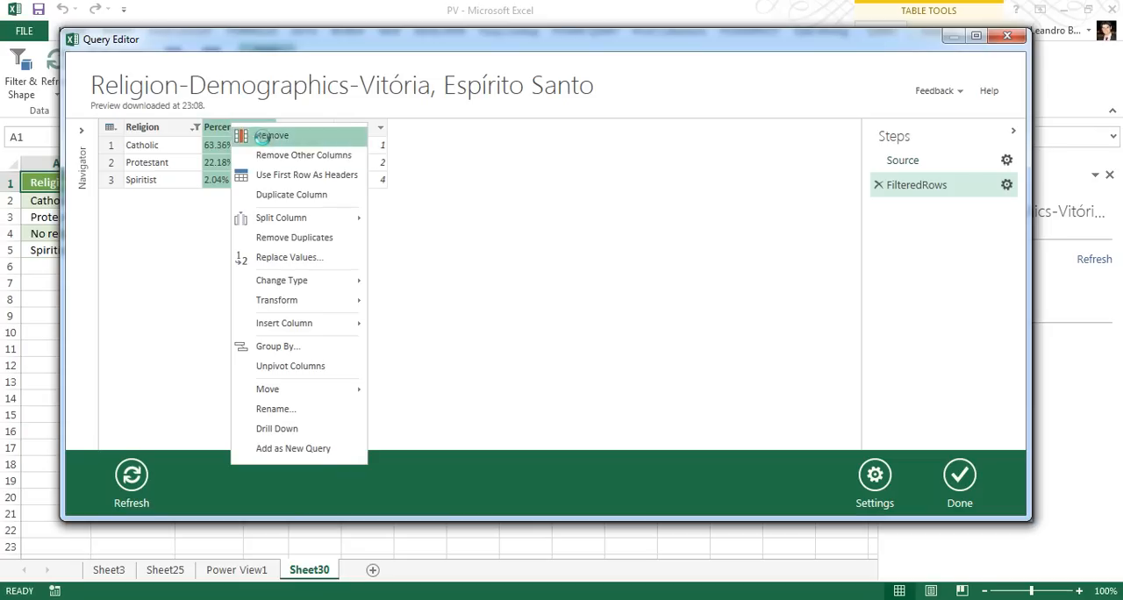
{"action": "left_click", "coordinate": [263, 134]}
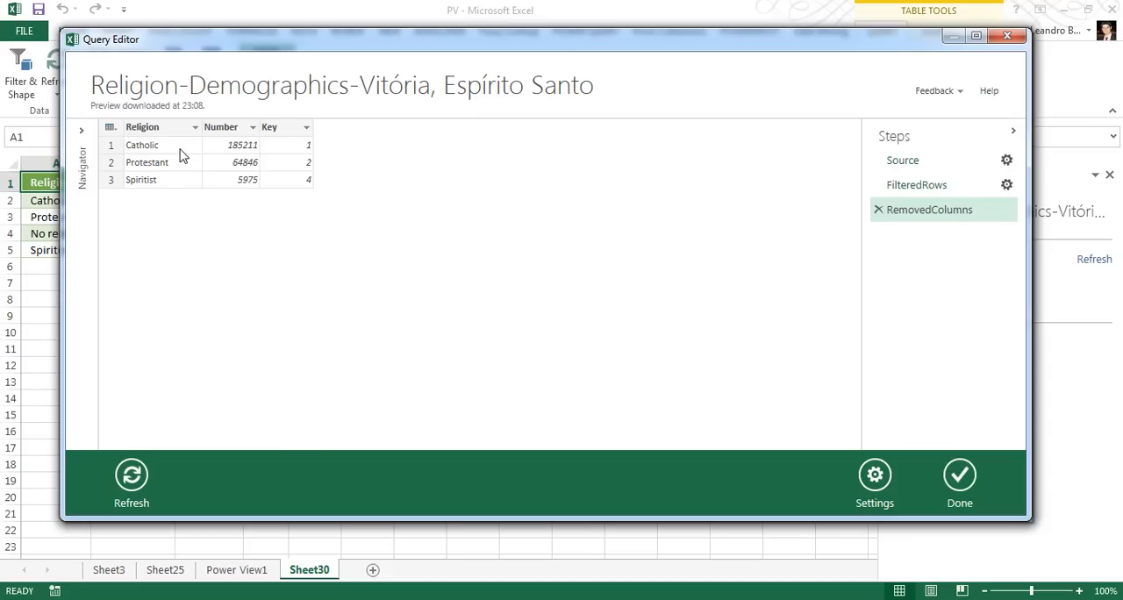
Compare the FilteredRows and RemovedColumns query steps, leave RemovedColumns selected, and apply the query to the worksheet
{"action": "left_click", "coordinate": [907, 186]}
{"action": "left_click", "coordinate": [917, 212]}
{"action": "left_click", "coordinate": [921, 187]}
{"action": "left_click", "coordinate": [923, 215]}
{"action": "left_click", "coordinate": [963, 478]}
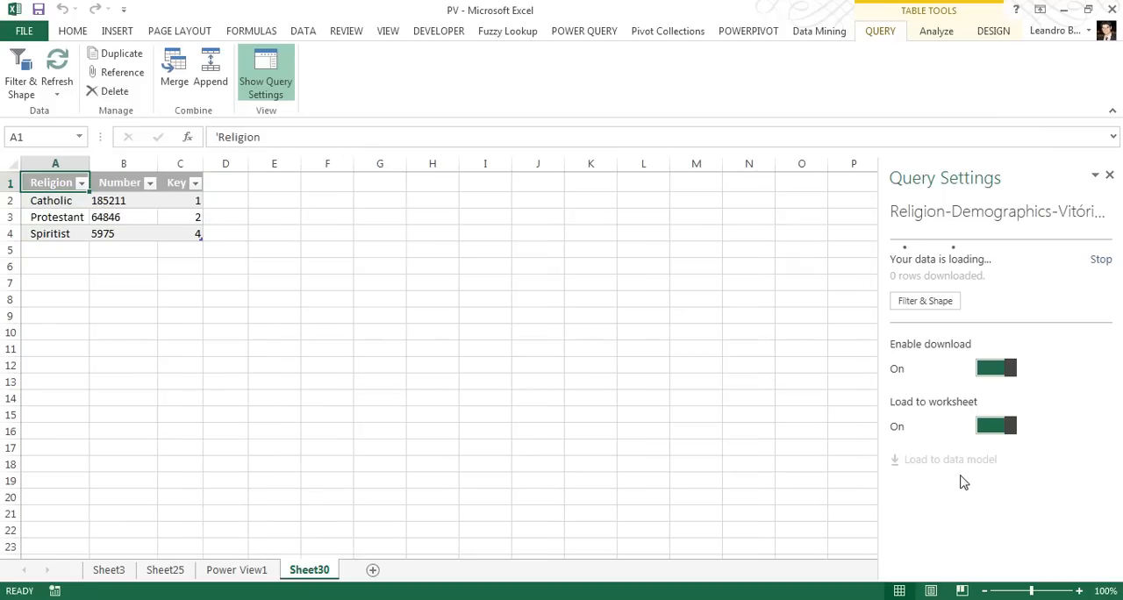
Add the religion worksheet table to the PowerPivot data model
{"action": "left_click", "coordinate": [58, 215]}
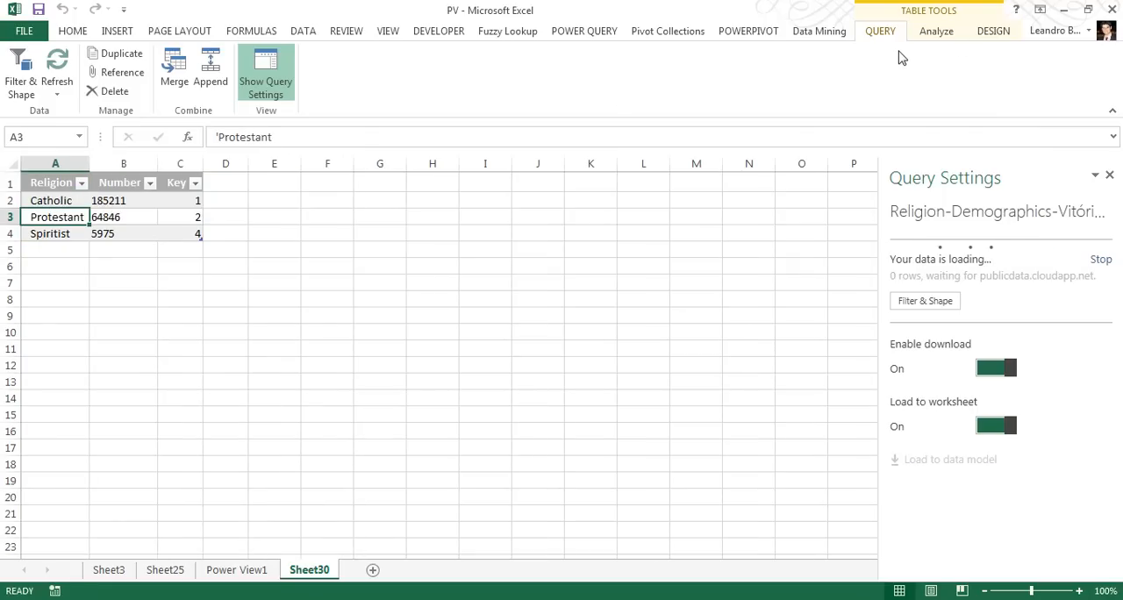
{"action": "left_click", "coordinate": [747, 35]}
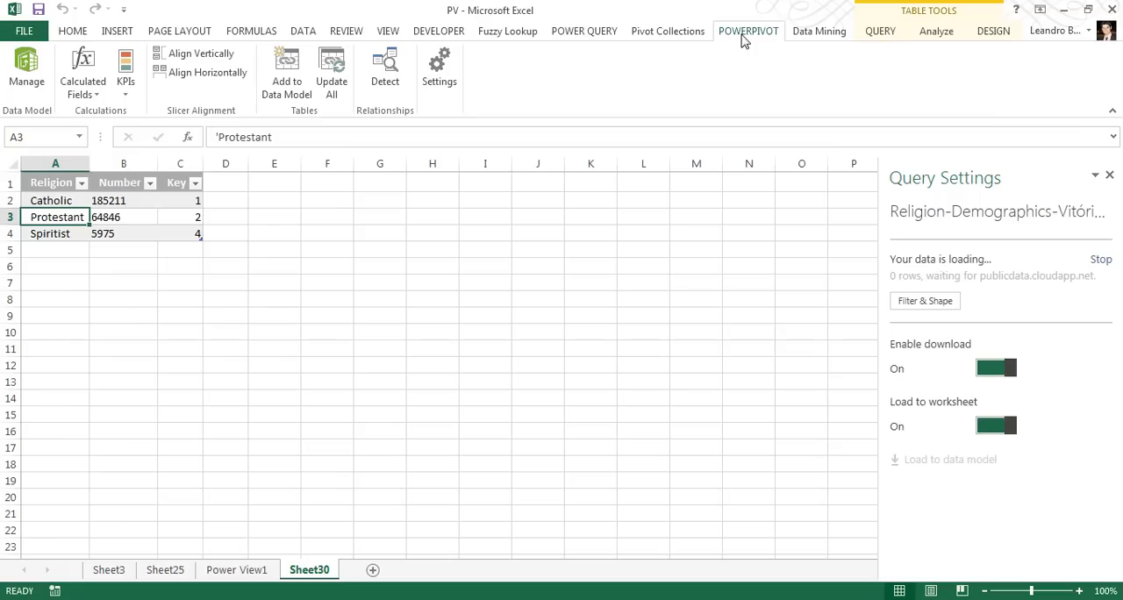
{"action": "left_click", "coordinate": [290, 86]}
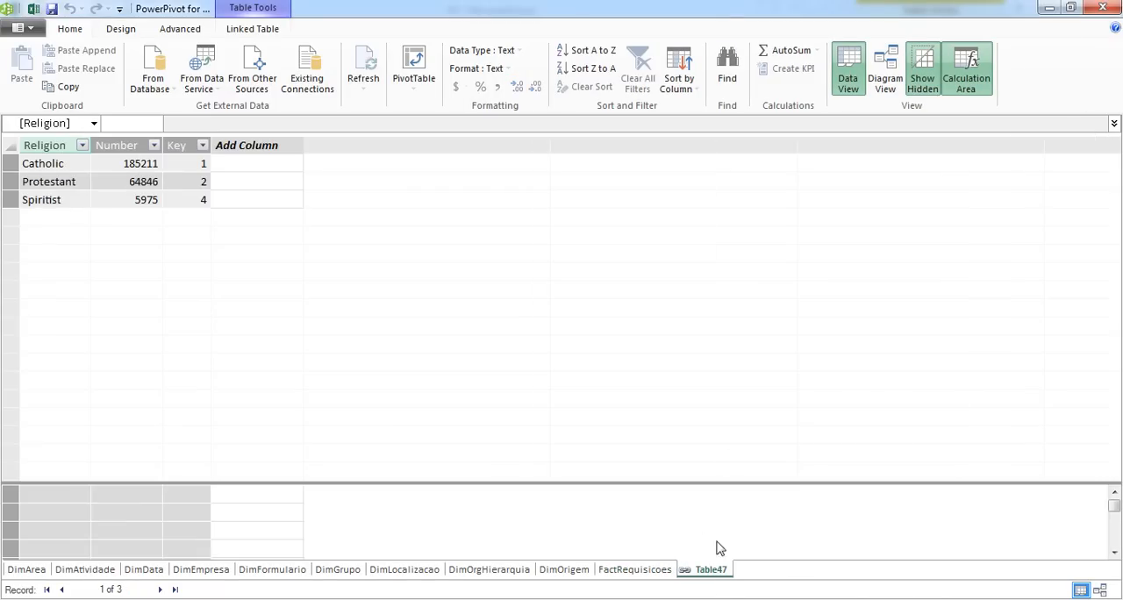
In diagram view, relate the Religiaokey field of FactRequisicoes to the Key field of the new religion table
{"action": "left_click", "coordinate": [888, 81]}
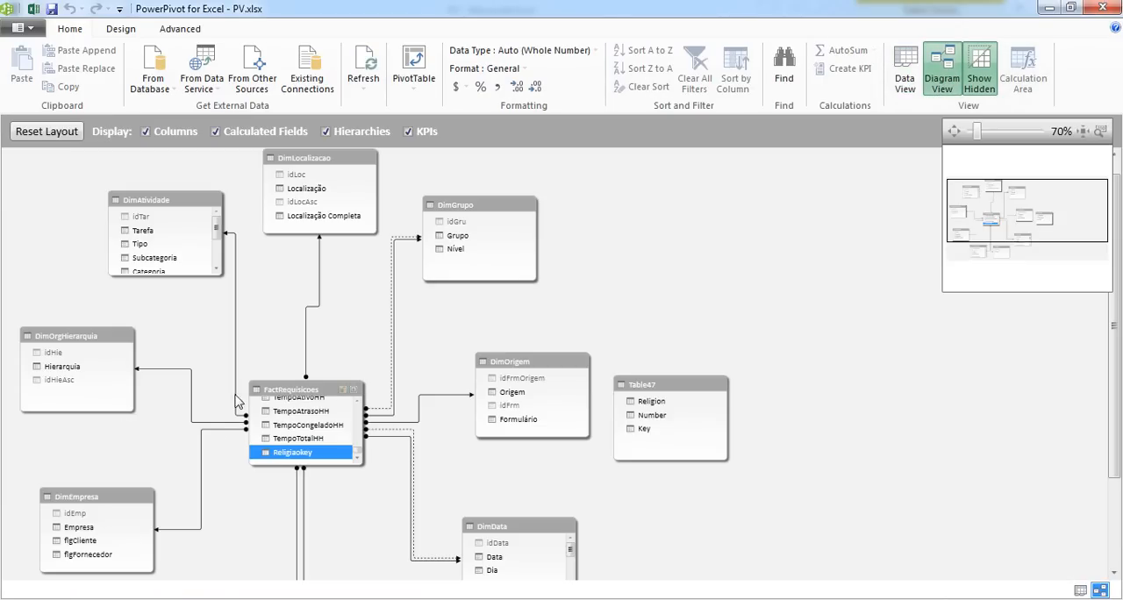
{"action": "left_click", "coordinate": [305, 409]}
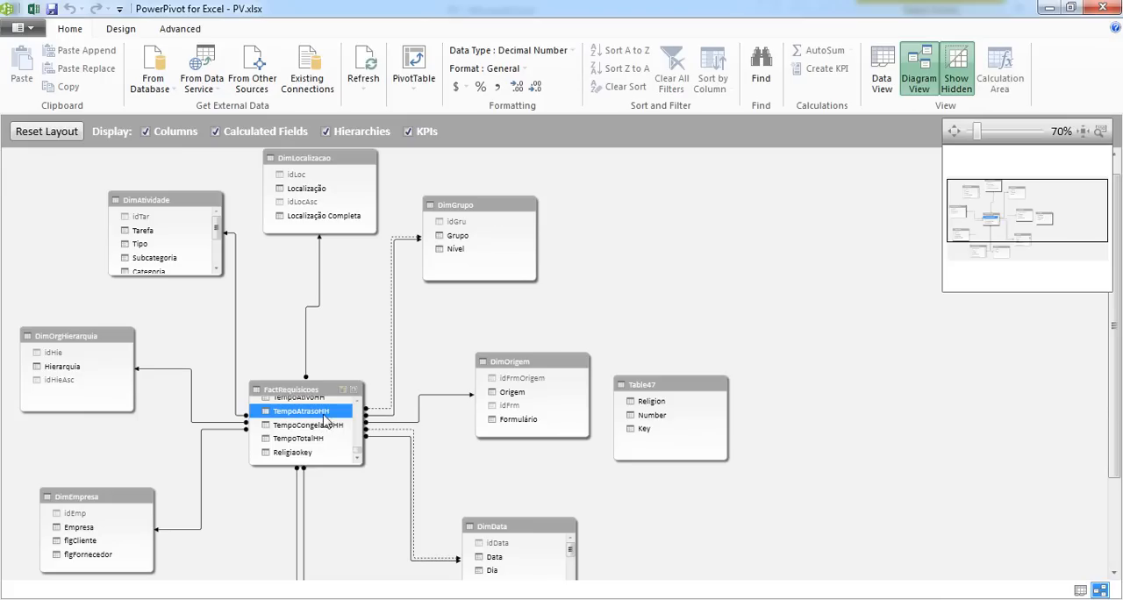
{"action": "left_click", "coordinate": [358, 457]}
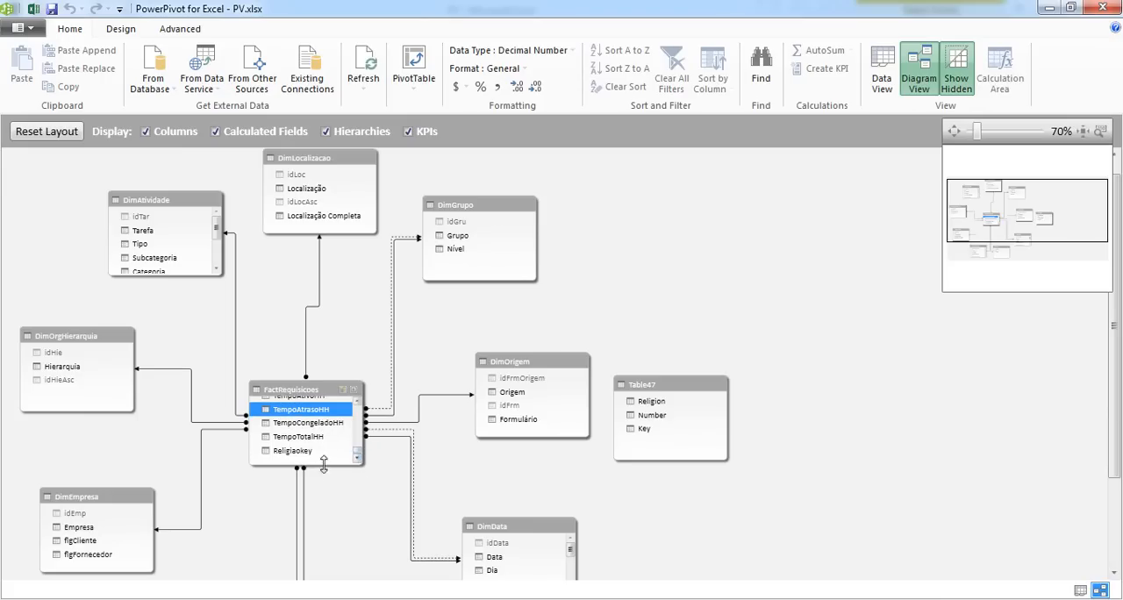
{"action": "left_click", "coordinate": [299, 451]}
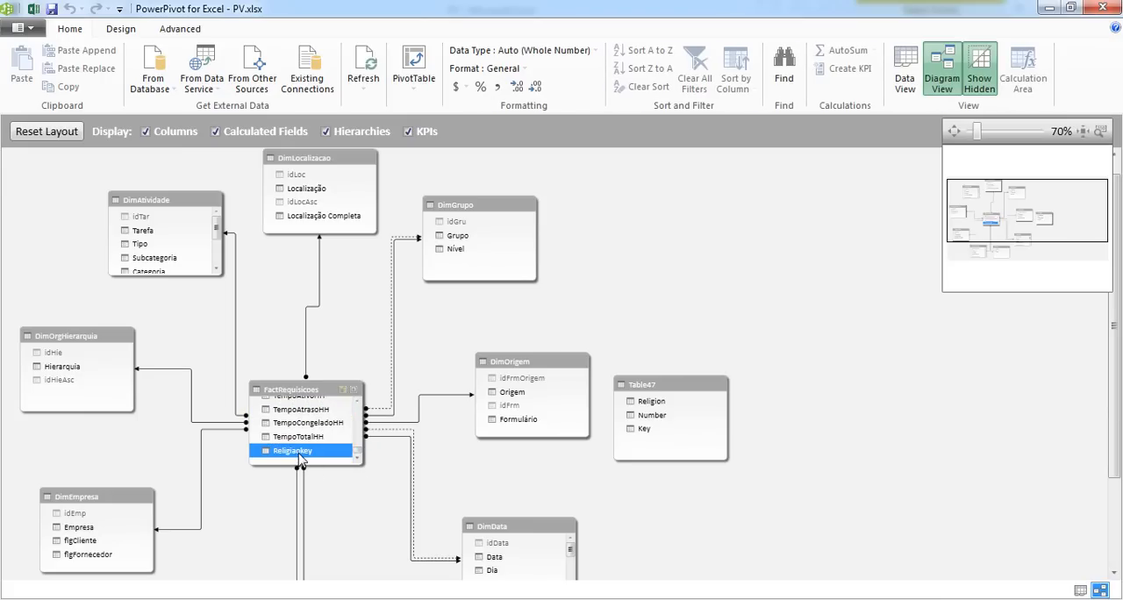
{"action": "left_click_drag", "start_coordinate": [299, 457], "coordinate": [654, 436]}
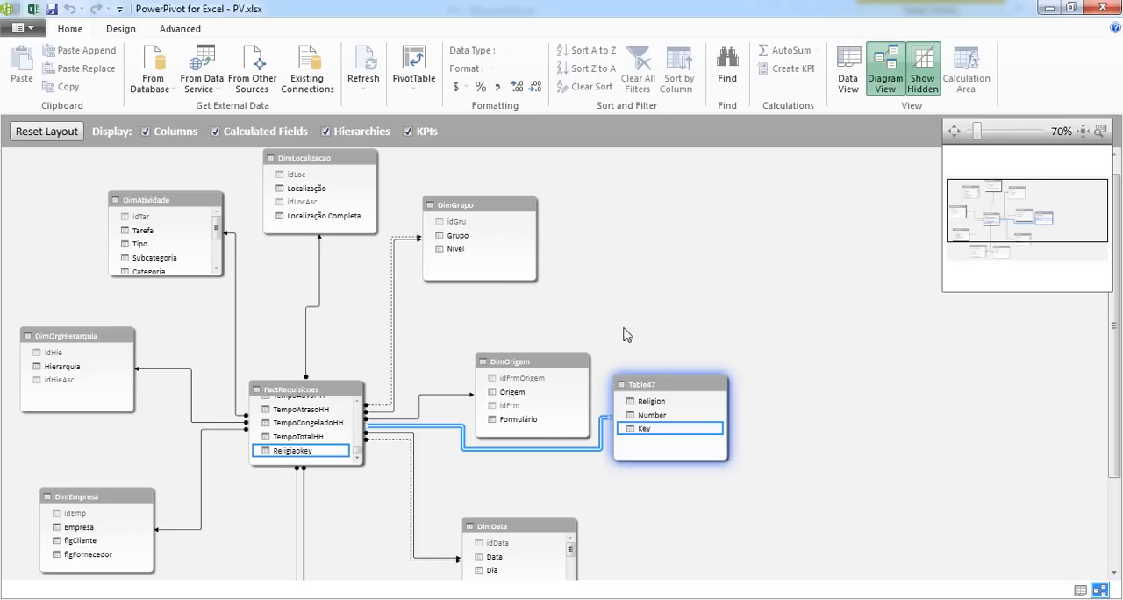
Move the religion table lower in the diagram, below DimOrigem's level, and return to the Excel workbook
{"action": "left_click_drag", "start_coordinate": [672, 391], "coordinate": [682, 461]}
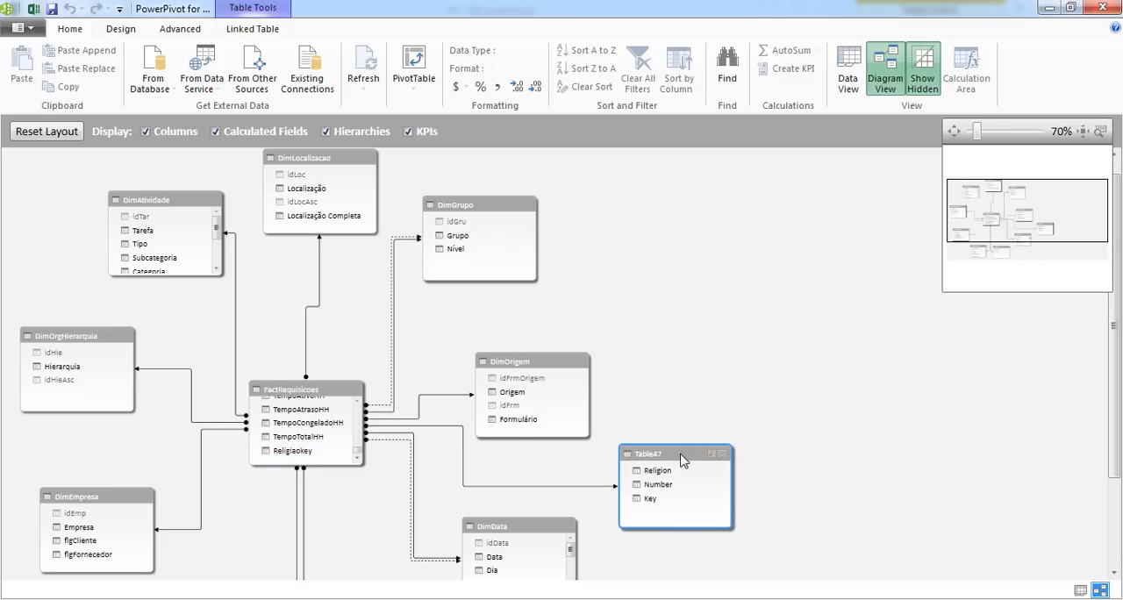
{"action": "left_click", "coordinate": [306, 376]}
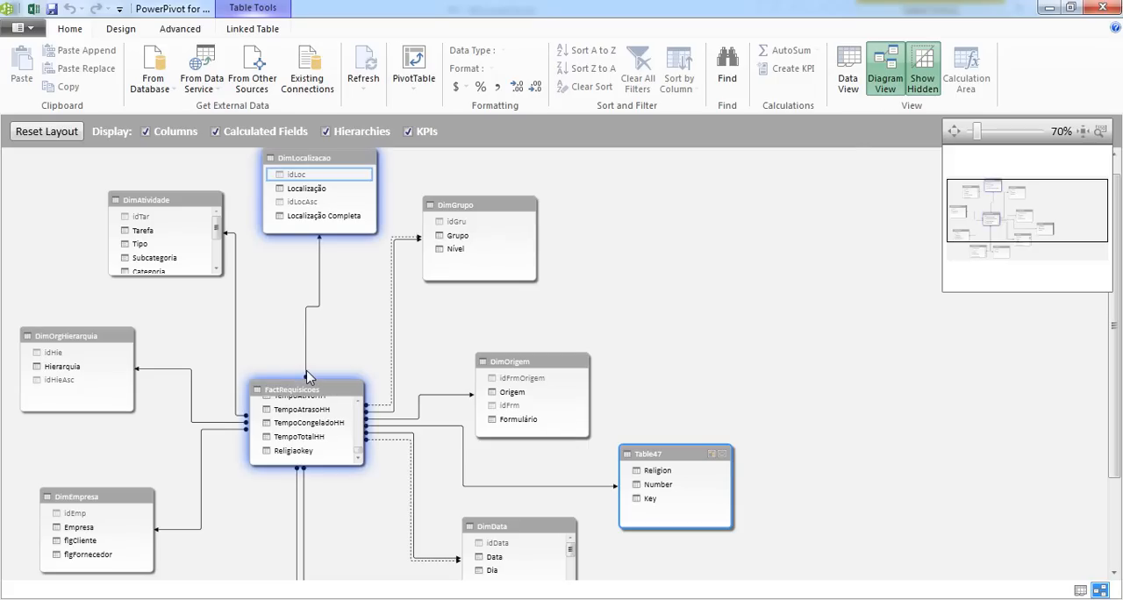
{"action": "left_click", "coordinate": [322, 360]}
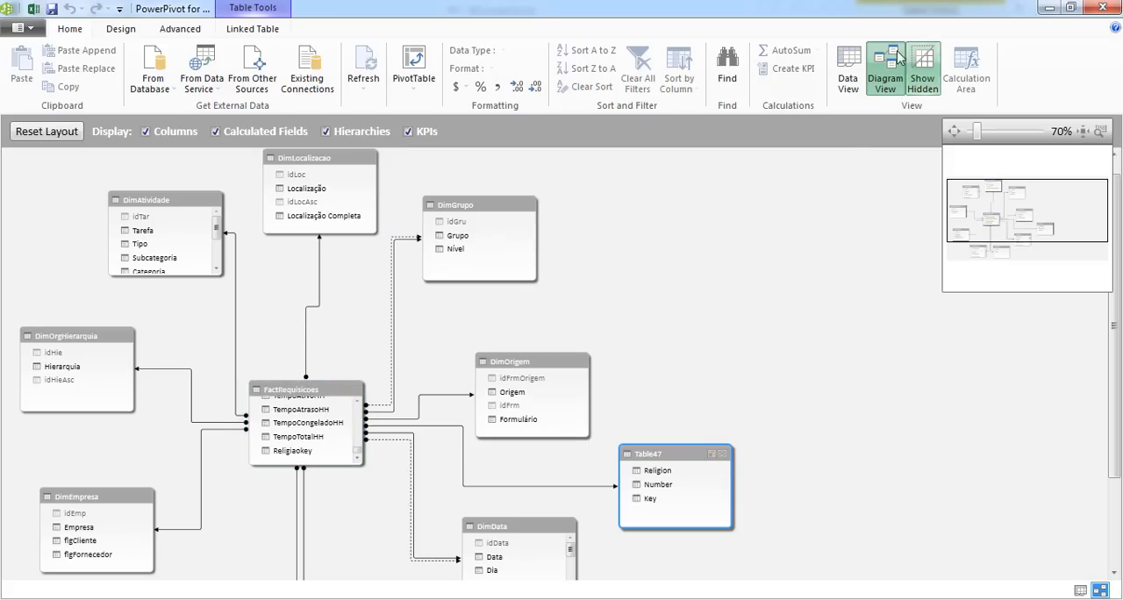
{"action": "left_click", "coordinate": [1050, 9]}
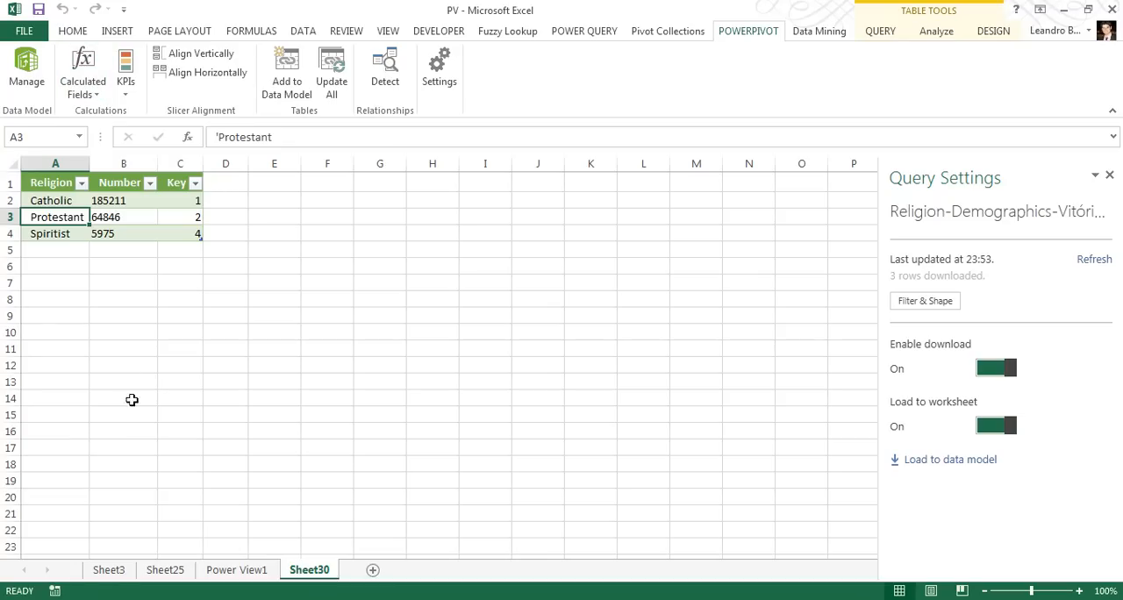
Insert the religion table's data into the existing Power View sheet Power View1
{"action": "left_click", "coordinate": [74, 31]}
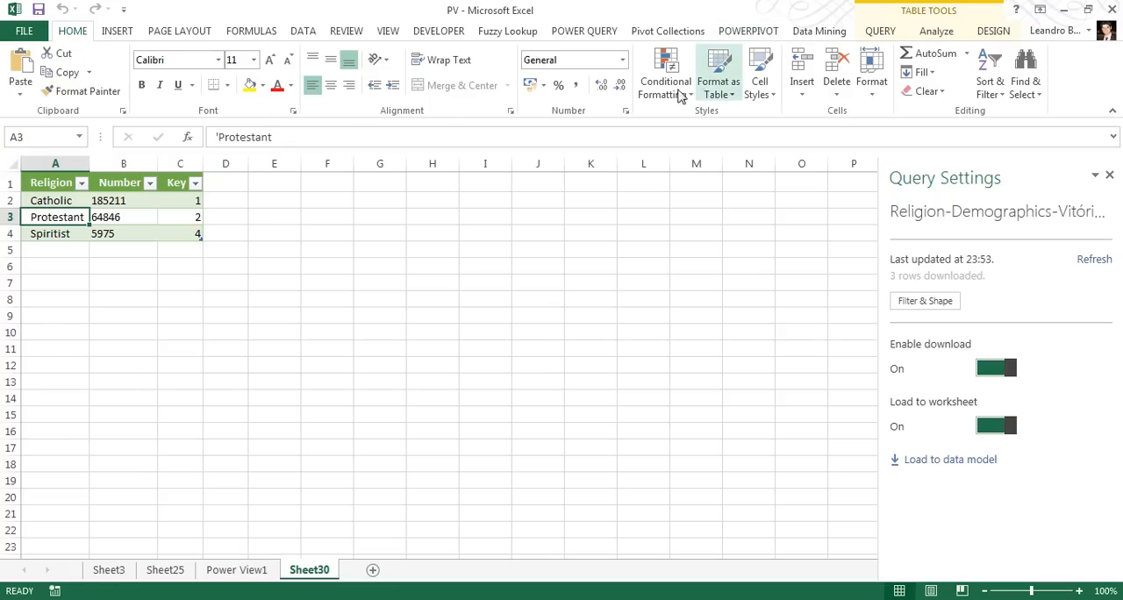
{"action": "left_click", "coordinate": [107, 35]}
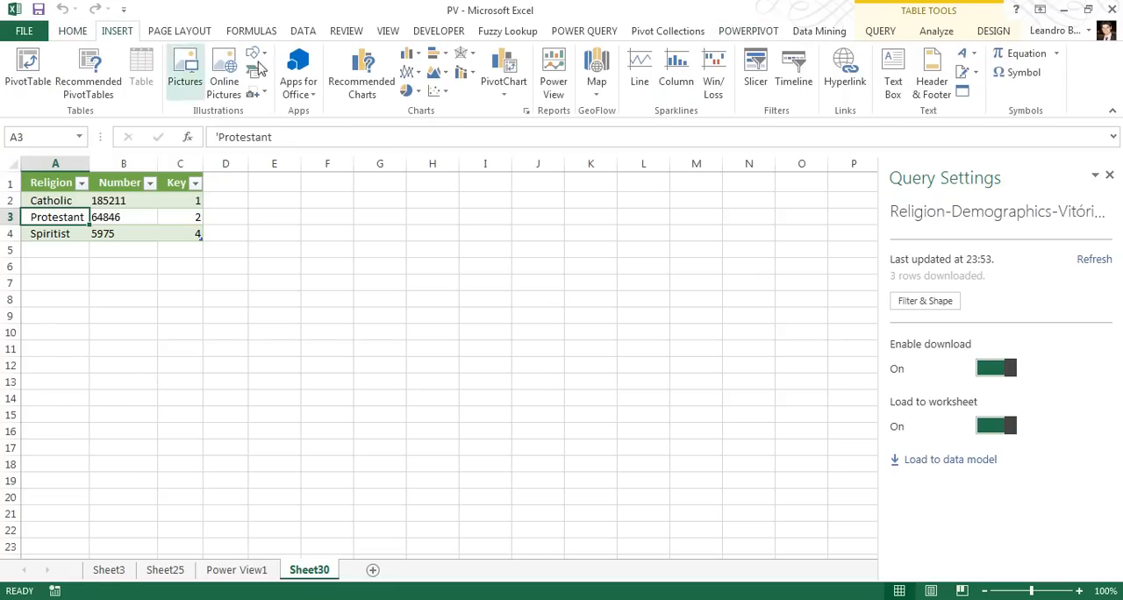
{"action": "left_click", "coordinate": [553, 77]}
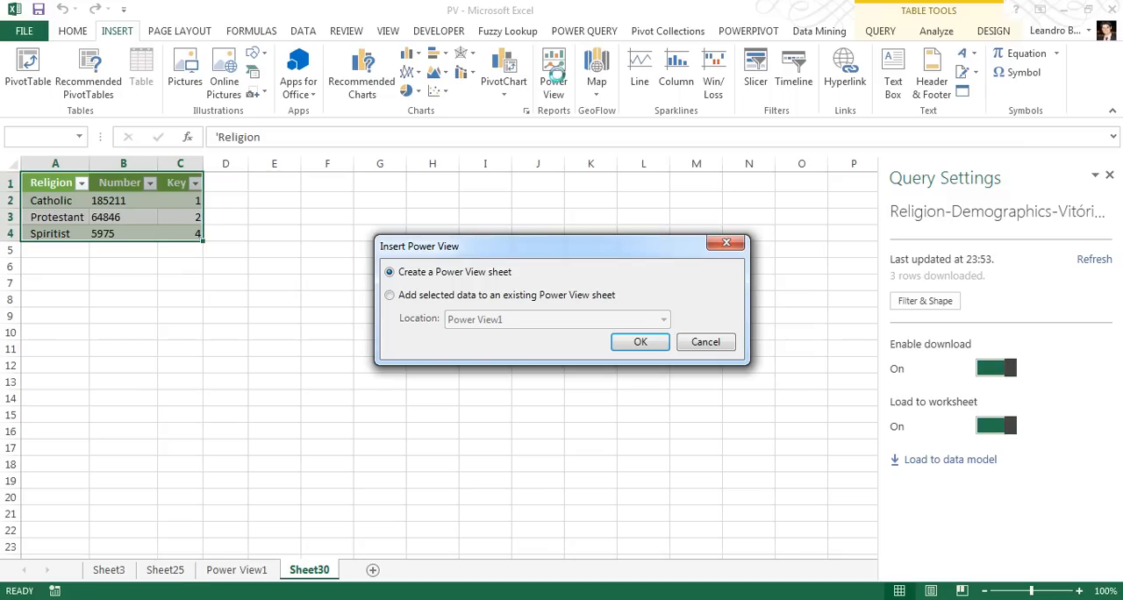
{"action": "left_click", "coordinate": [428, 298]}
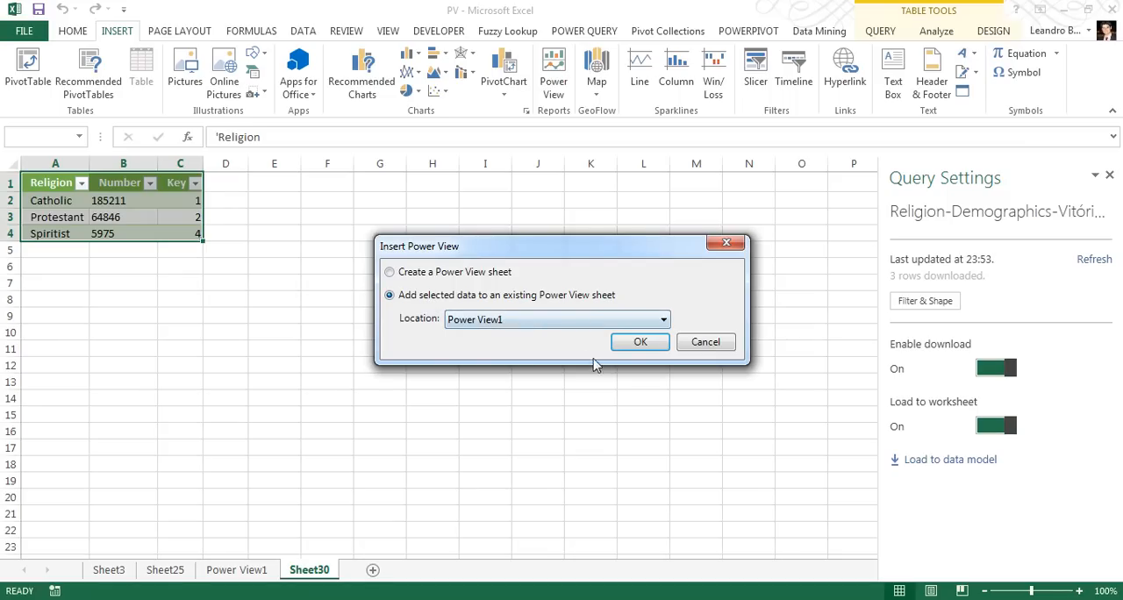
{"action": "left_click", "coordinate": [639, 343]}
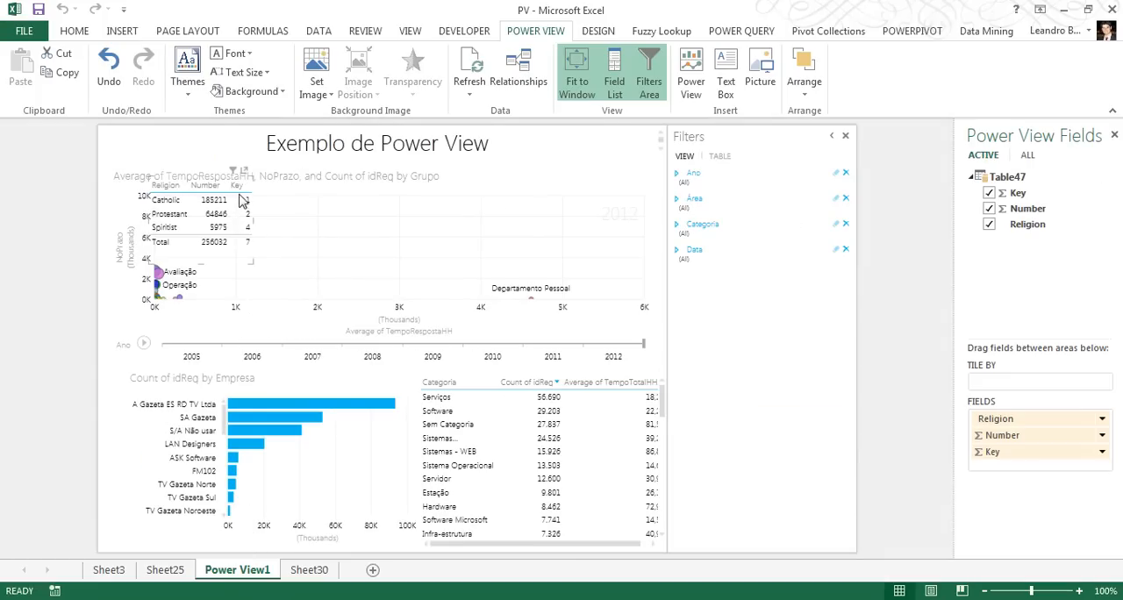
Move the religion table away from the scatter chart and delete it from the Power View report
{"action": "left_click_drag", "start_coordinate": [216, 185], "coordinate": [591, 143]}
{"action": "key", "text": "Delete"}
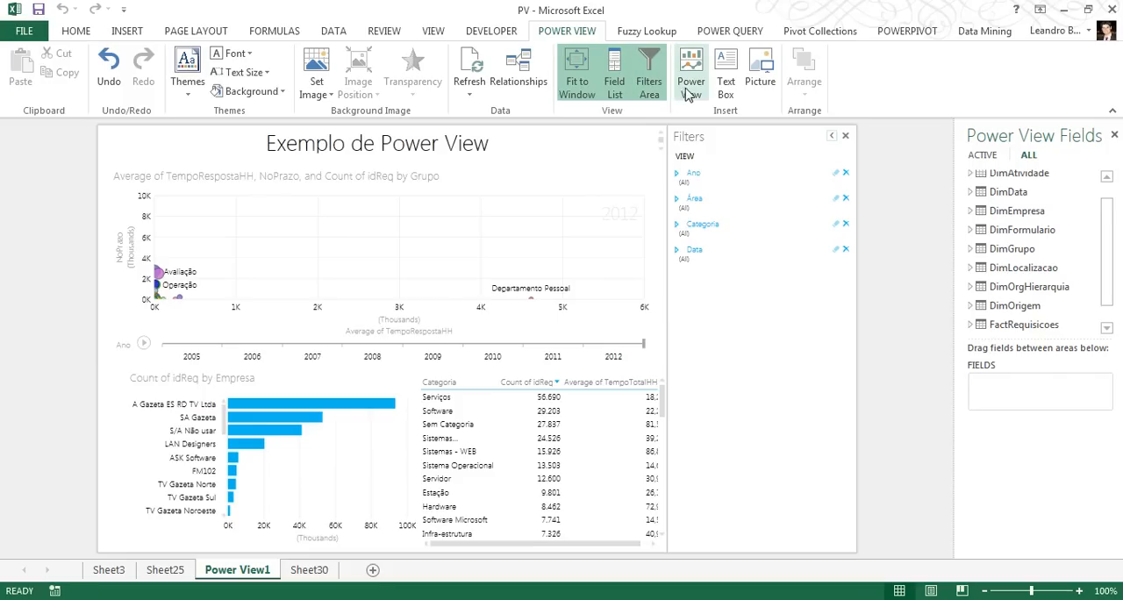
Convert the Count of idReq by Empresa bar chart into a pie chart
{"action": "left_click", "coordinate": [371, 257]}
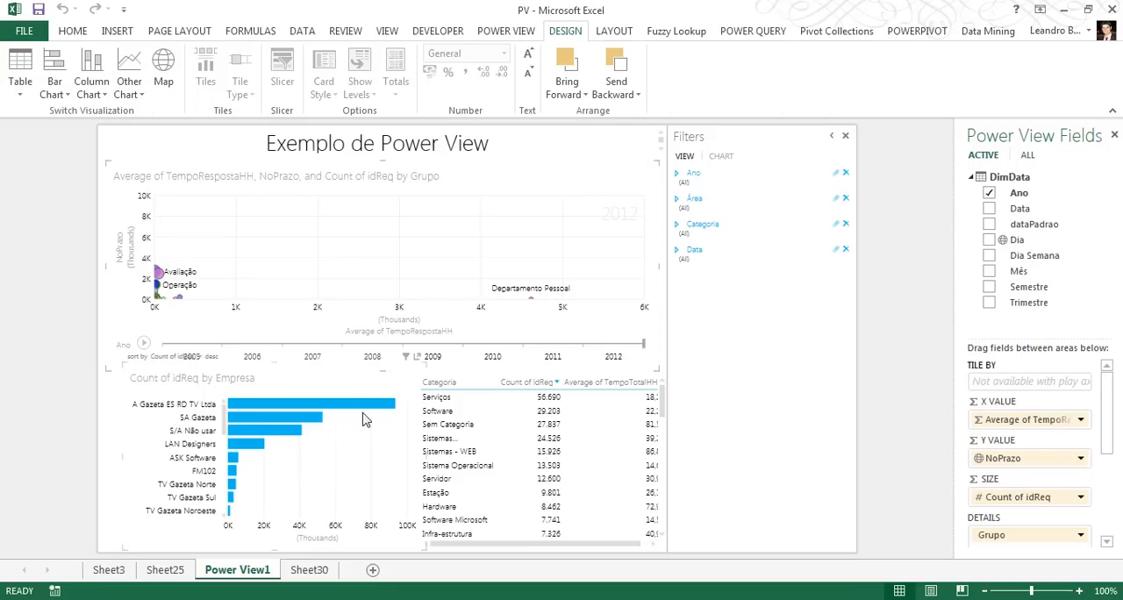
{"action": "left_click", "coordinate": [383, 391]}
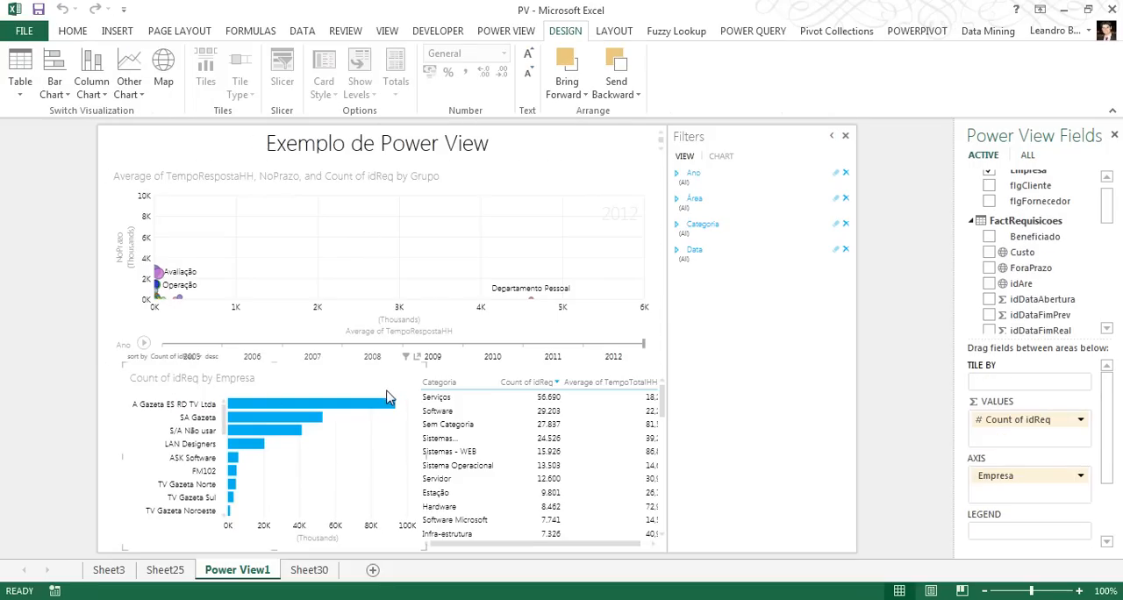
{"action": "left_click", "coordinate": [91, 83]}
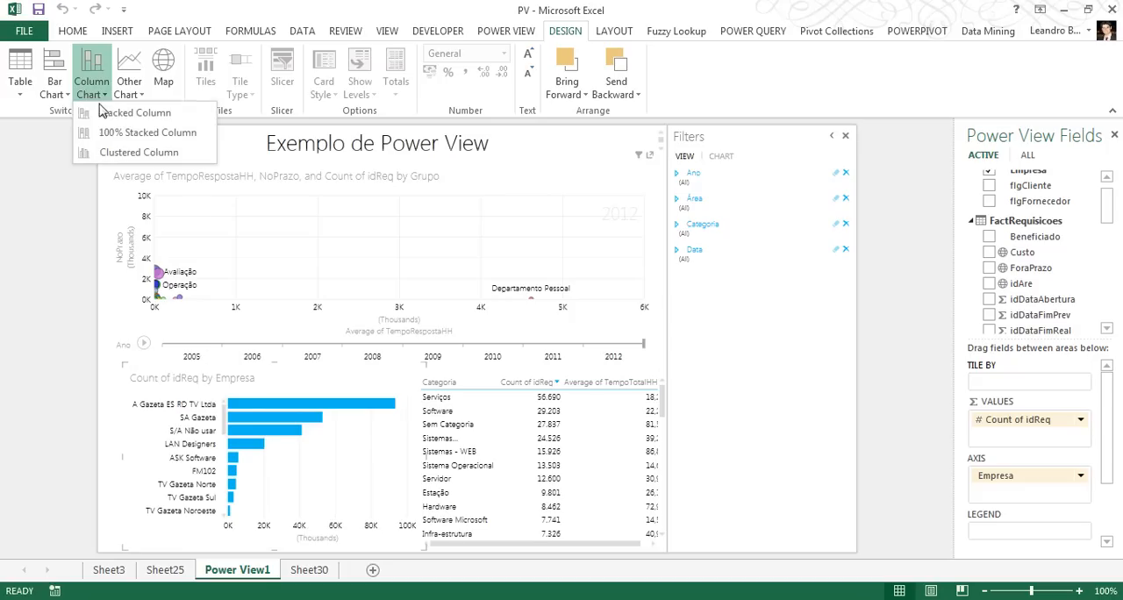
{"action": "left_click", "coordinate": [130, 87]}
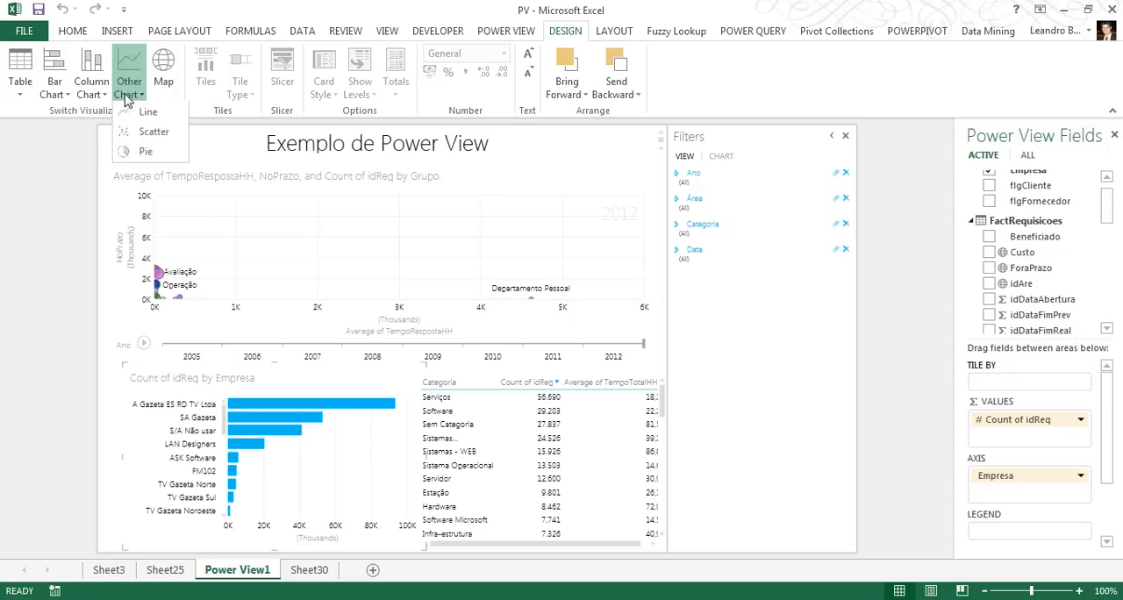
{"action": "left_click", "coordinate": [146, 152]}
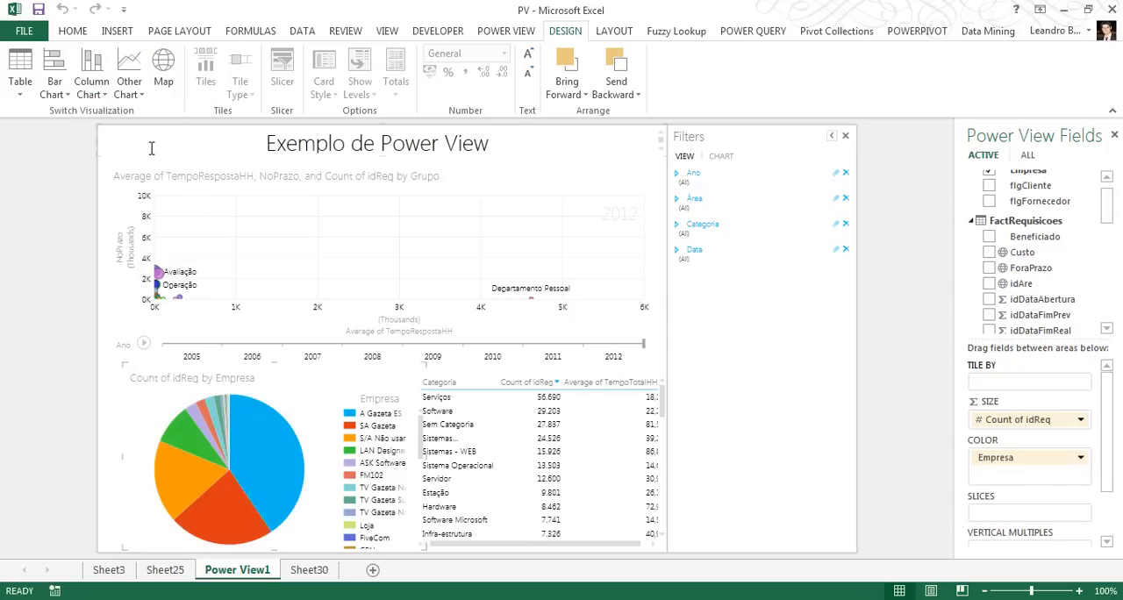
Switch the Count of idReq by Empresa chart back to a stacked bar chart
{"action": "left_click", "coordinate": [131, 98]}
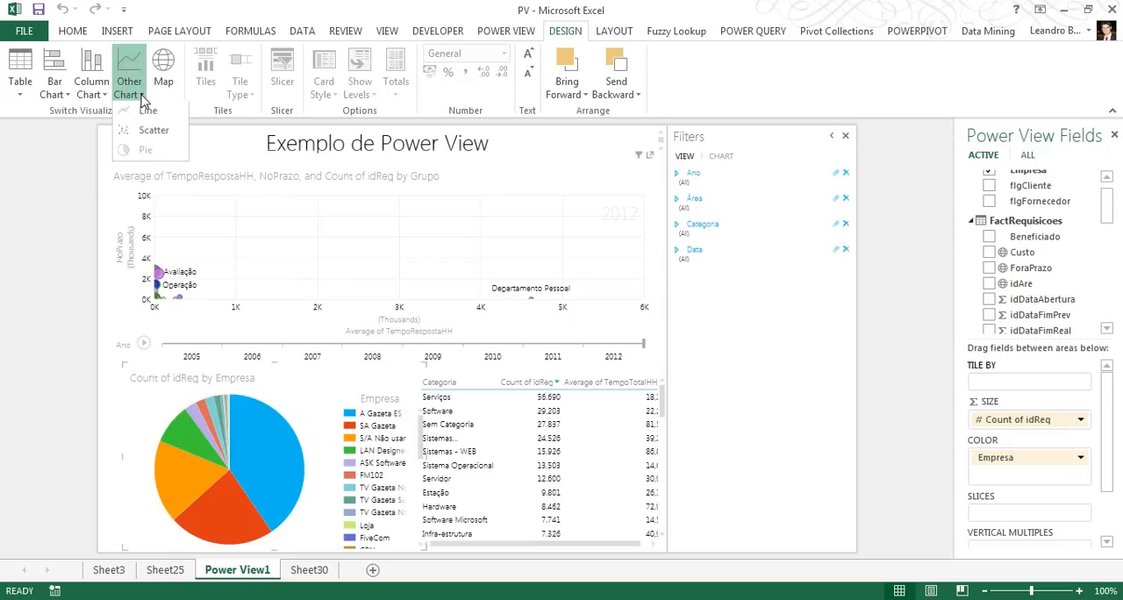
{"action": "left_click", "coordinate": [97, 93]}
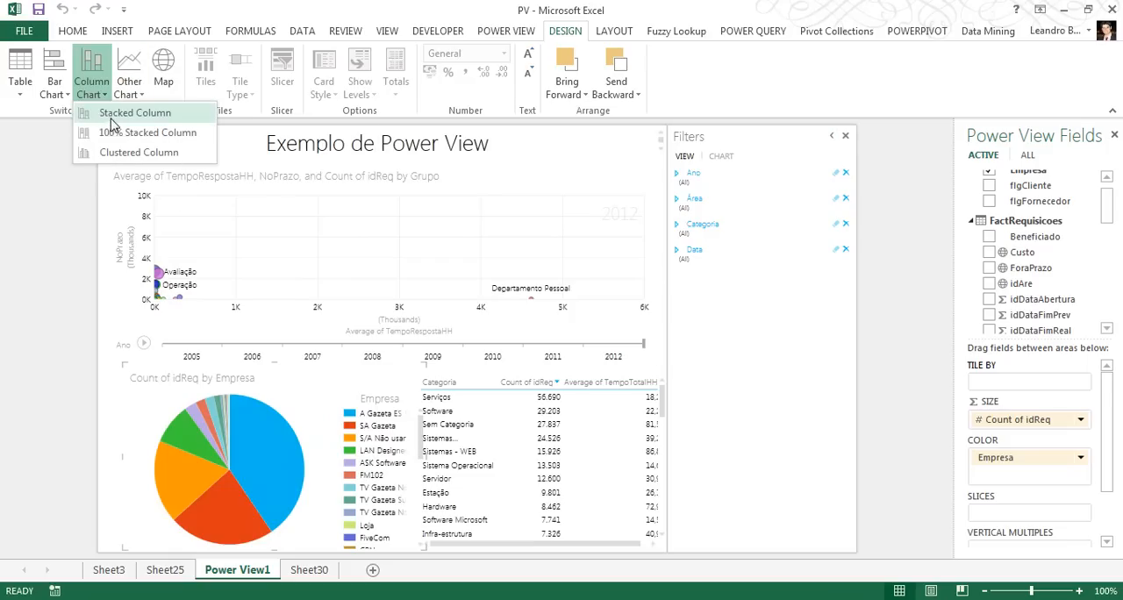
{"action": "left_click", "coordinate": [56, 91]}
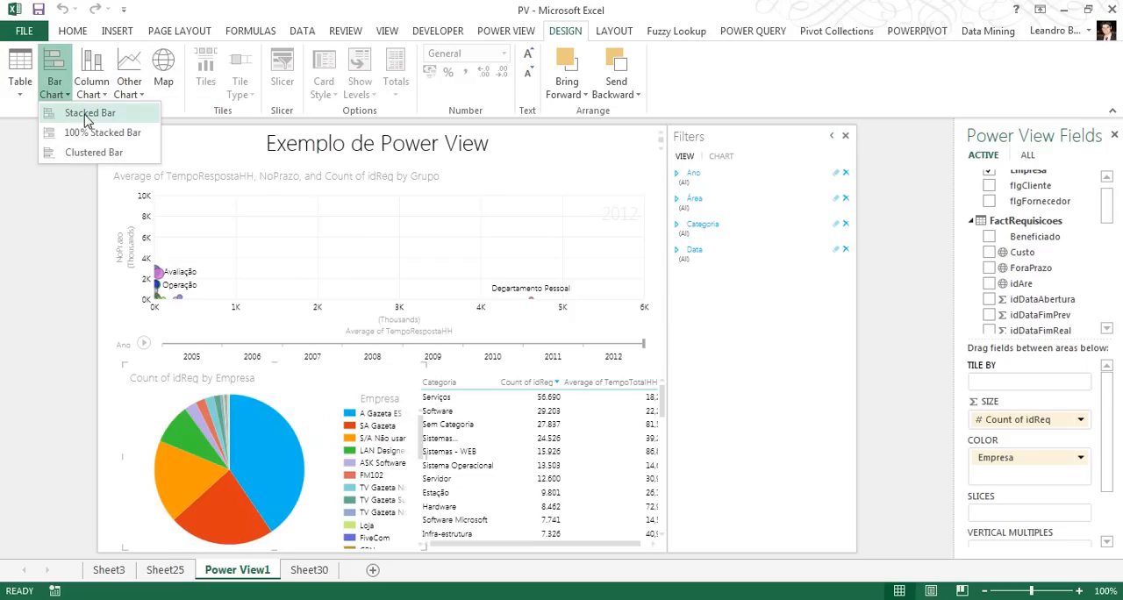
{"action": "left_click", "coordinate": [88, 114]}
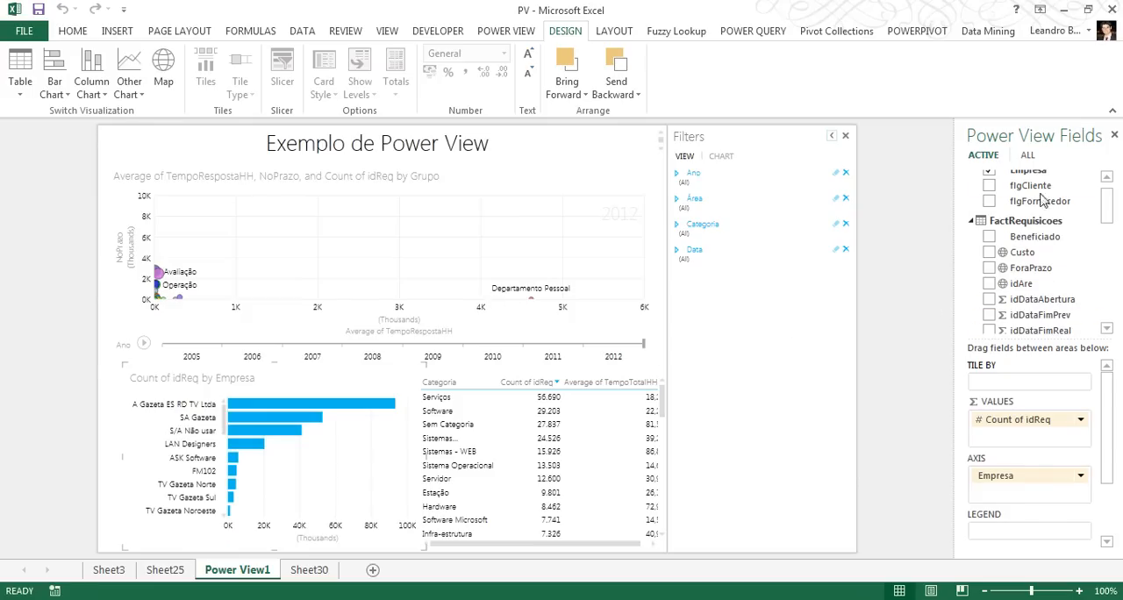
Show the fields of all tables and narrow the scatter chart to free space beside it in the report
{"action": "mouse_move", "coordinate": [1108, 212]}
{"action": "left_mouse_down"}
{"action": "mouse_move", "coordinate": [1107, 282]}
{"action": "mouse_move", "coordinate": [1108, 191]}
{"action": "left_mouse_up"}
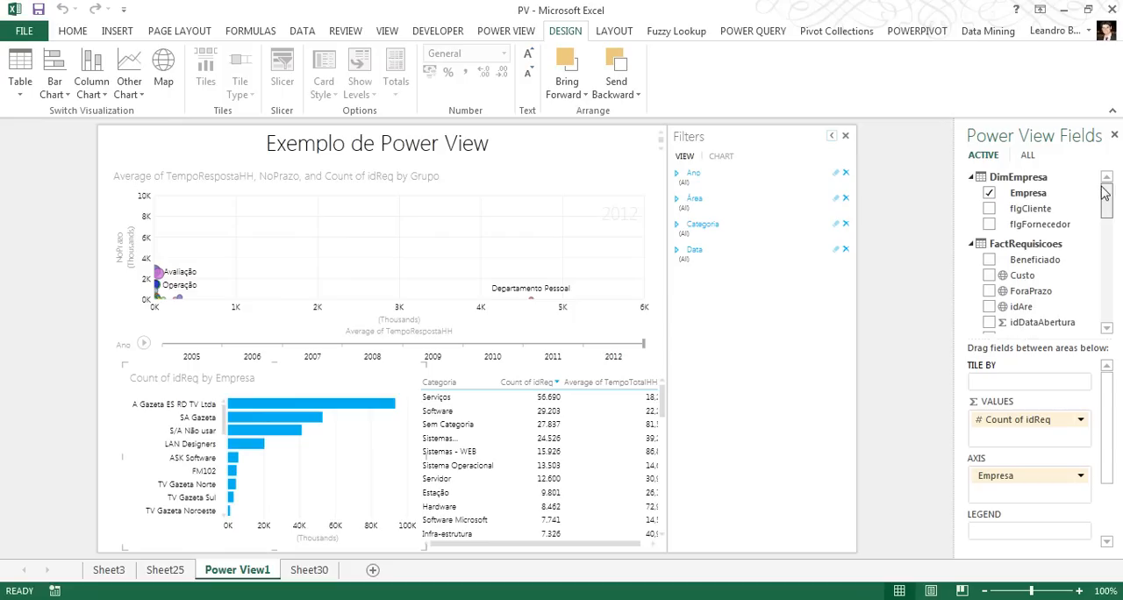
{"action": "left_click", "coordinate": [1027, 155]}
{"action": "scroll", "coordinate": [1114, 235], "scroll_direction": "down", "scroll_amount": 1}
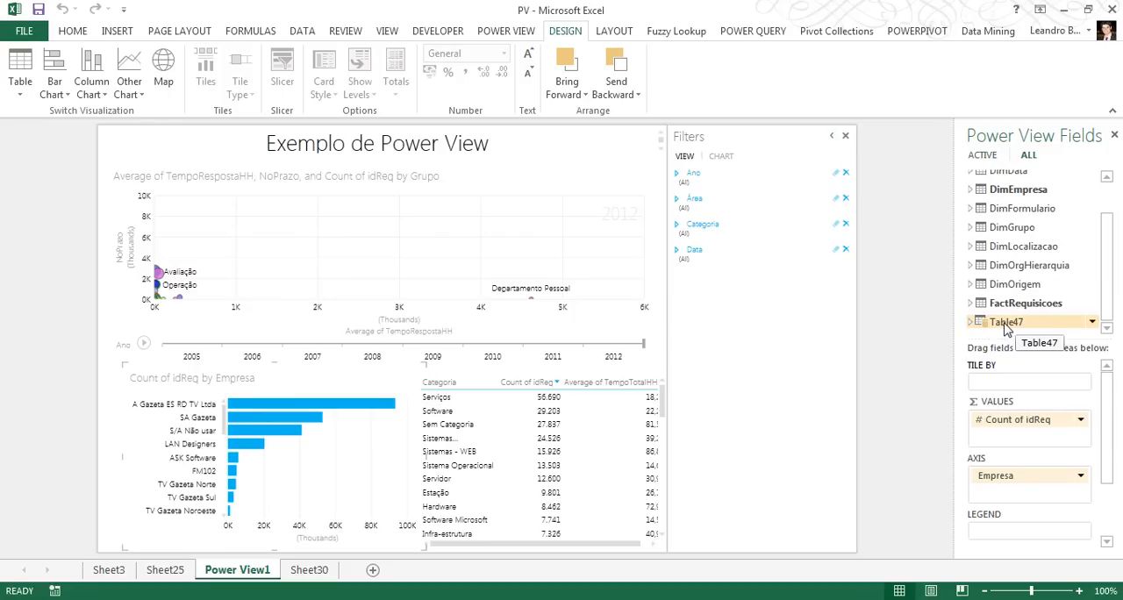
{"action": "left_click_drag", "start_coordinate": [659, 268], "coordinate": [561, 270]}
{"action": "left_click", "coordinate": [647, 266]}
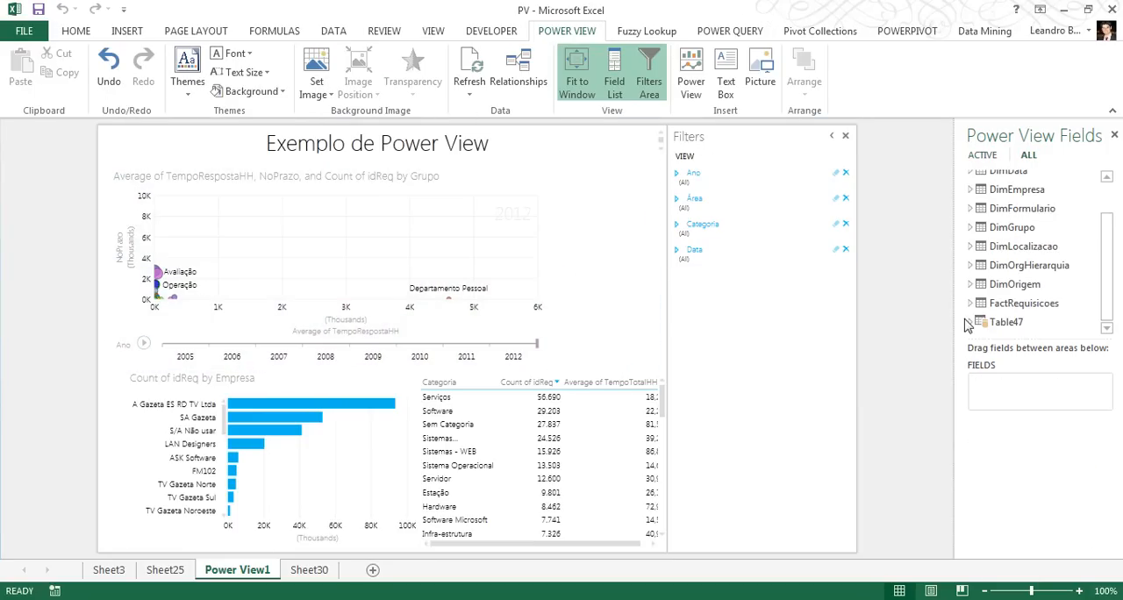
Create a new table in the report with Religion from Table47 and idReq from FactRequisicoes
{"action": "left_click", "coordinate": [971, 323]}
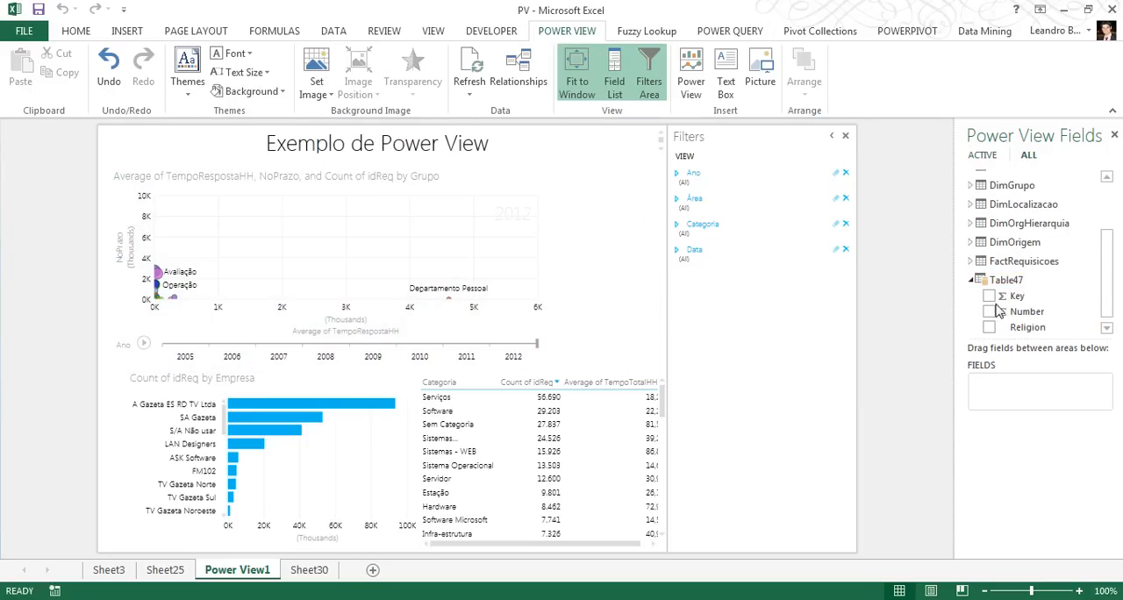
{"action": "left_click", "coordinate": [990, 329]}
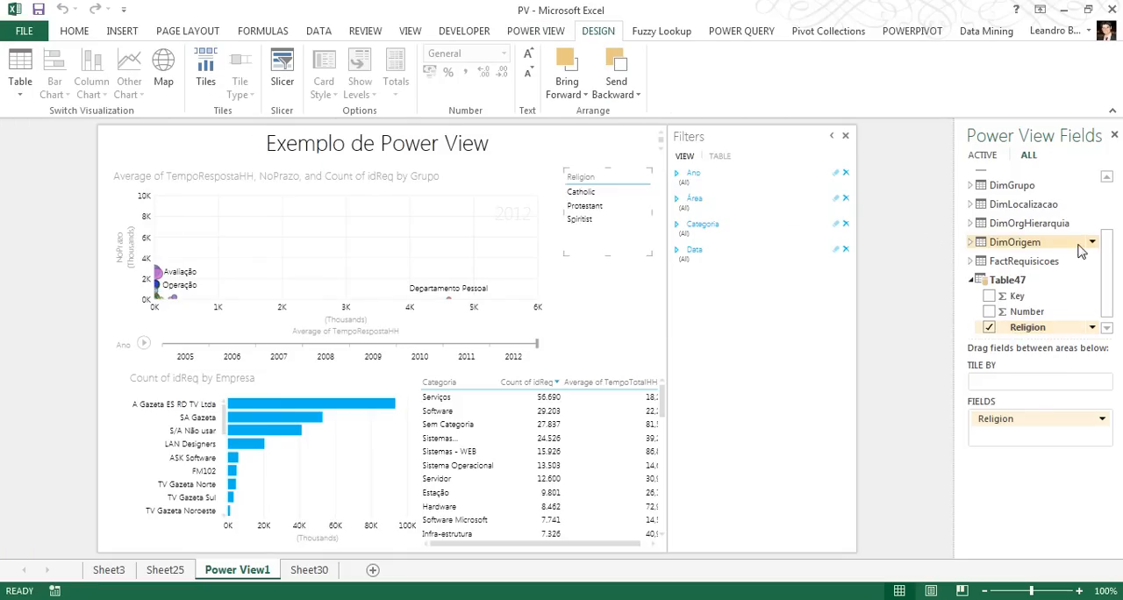
{"action": "left_click_drag", "start_coordinate": [1109, 263], "coordinate": [1100, 217]}
{"action": "scroll", "coordinate": [1102, 223], "scroll_direction": "down", "scroll_amount": 2}
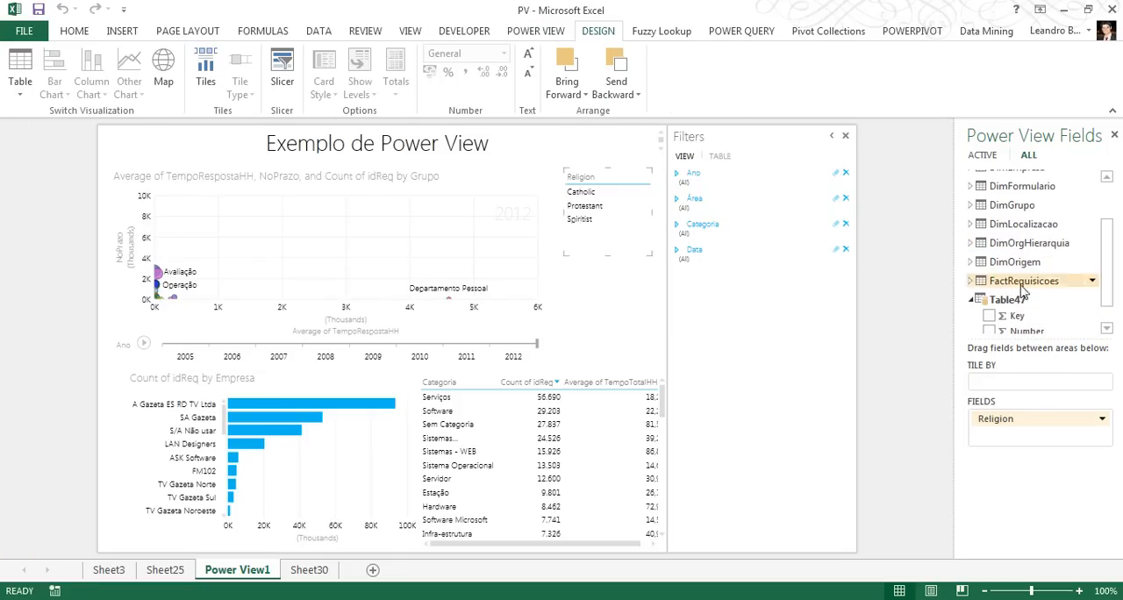
{"action": "left_click", "coordinate": [971, 290]}
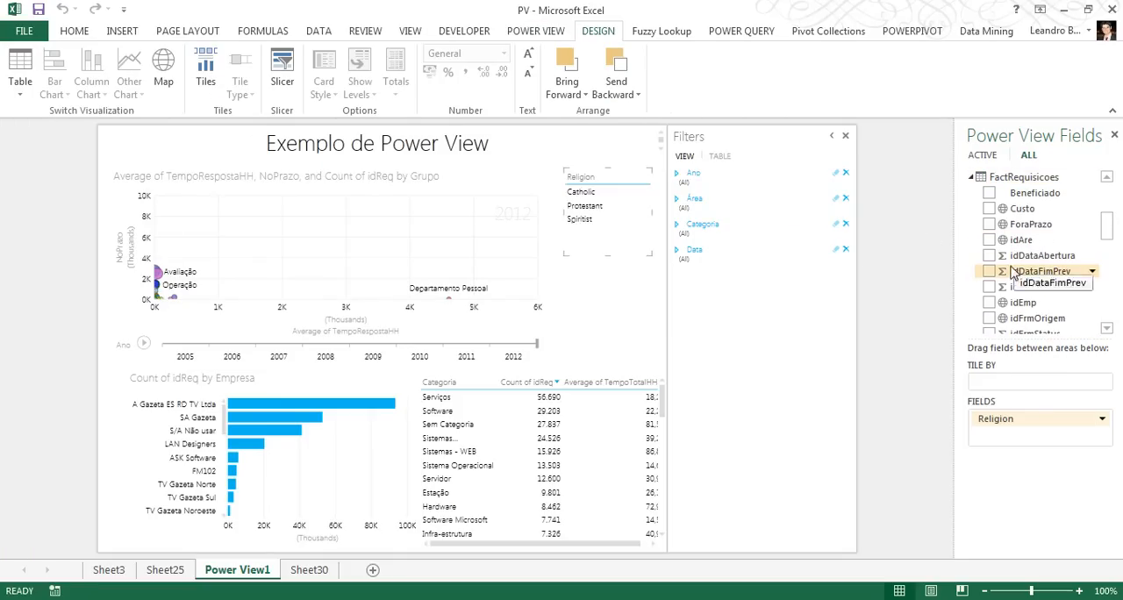
{"action": "left_click_drag", "start_coordinate": [1109, 216], "coordinate": [1112, 274]}
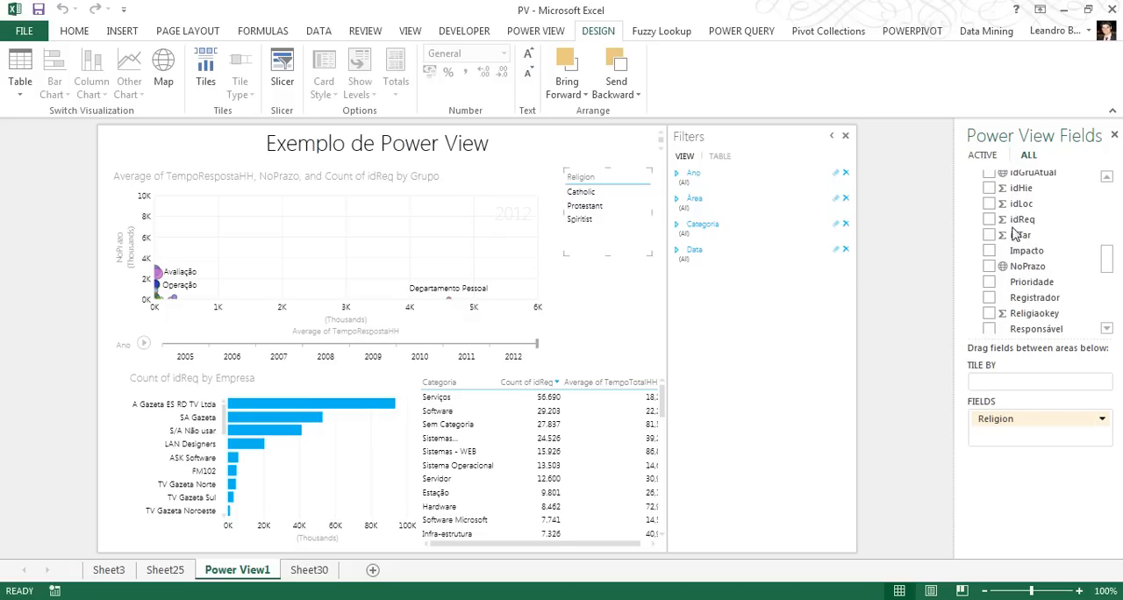
{"action": "left_click", "coordinate": [989, 219]}
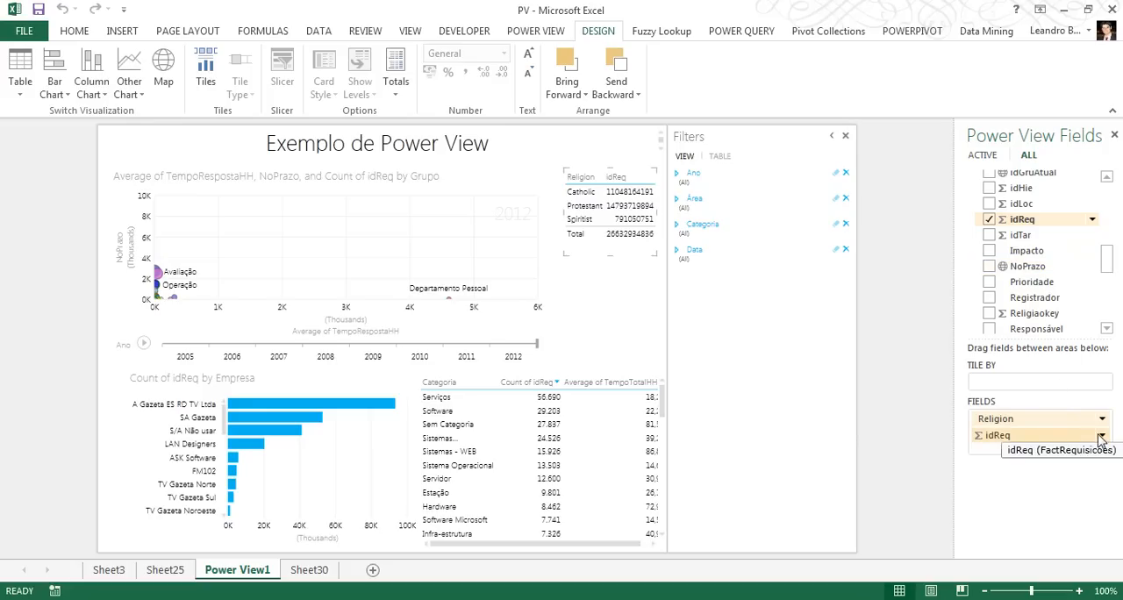
Summarize idReq in the religion table as Count (Not Blank) and sort the table by that count in descending order
{"action": "left_click", "coordinate": [1101, 437]}
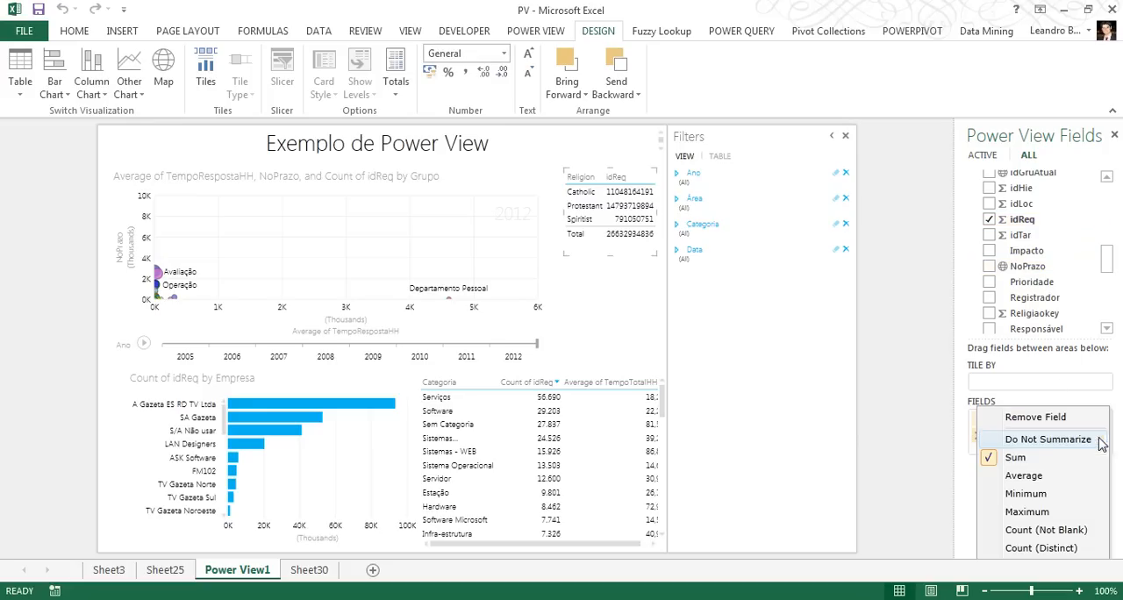
{"action": "left_click", "coordinate": [1057, 532]}
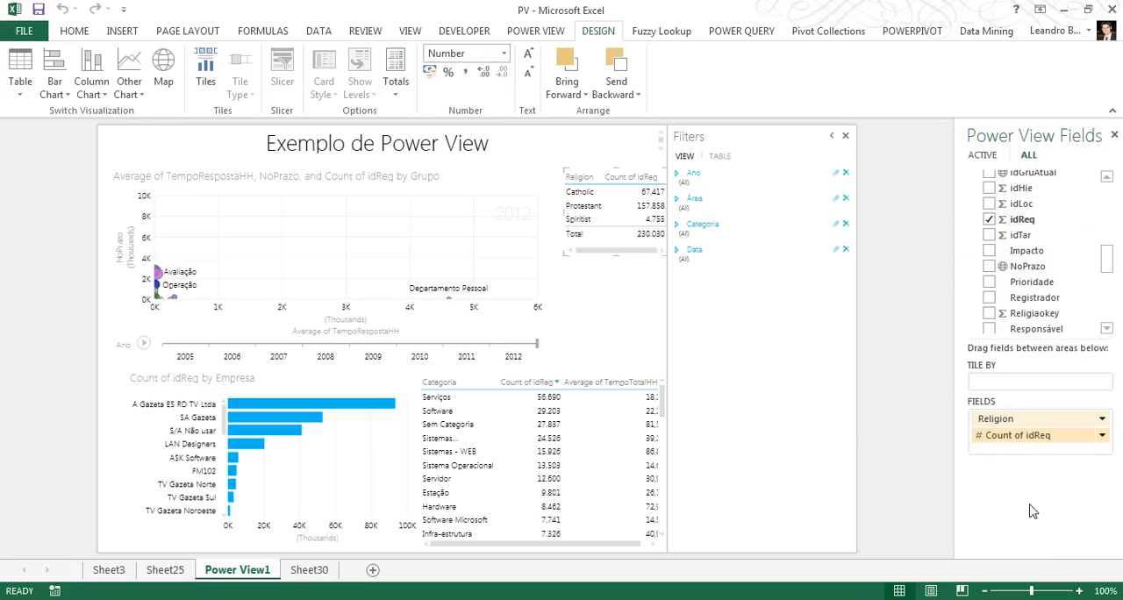
{"action": "left_click", "coordinate": [648, 177]}
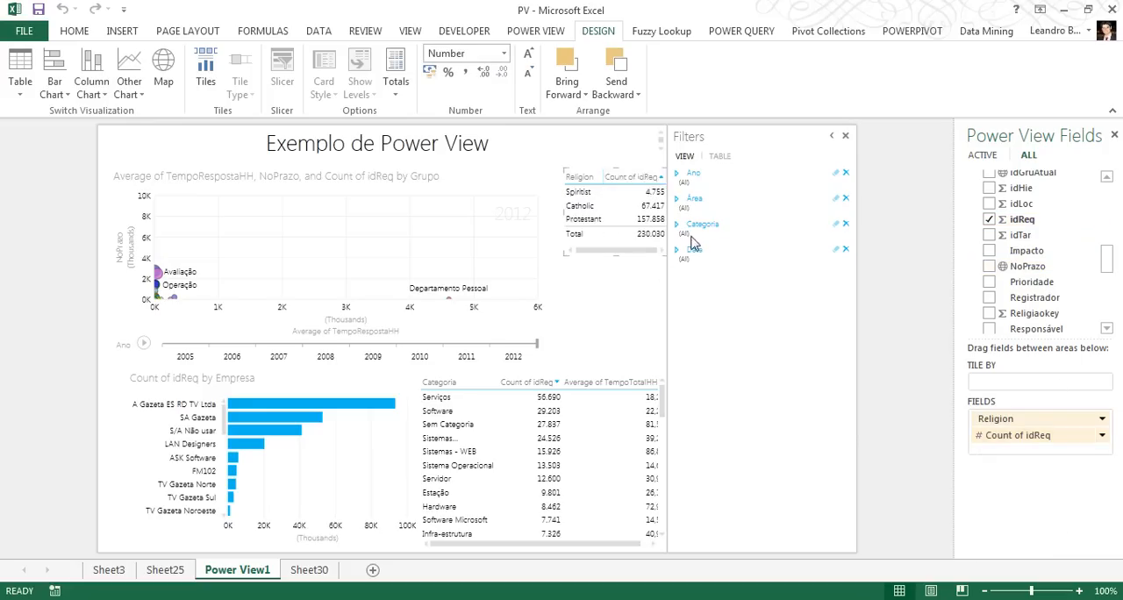
{"action": "left_click", "coordinate": [646, 176]}
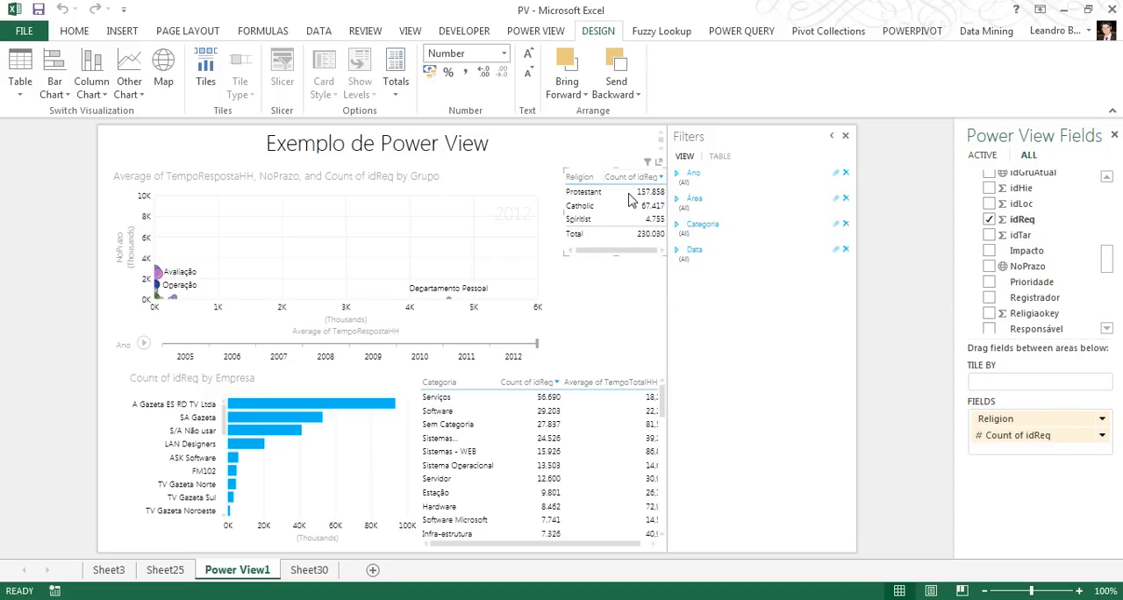
Convert the religion table into a pie chart, then move and enlarge it to fill the space beside the scatter chart
{"action": "left_click", "coordinate": [130, 90]}
{"action": "left_click", "coordinate": [154, 151]}
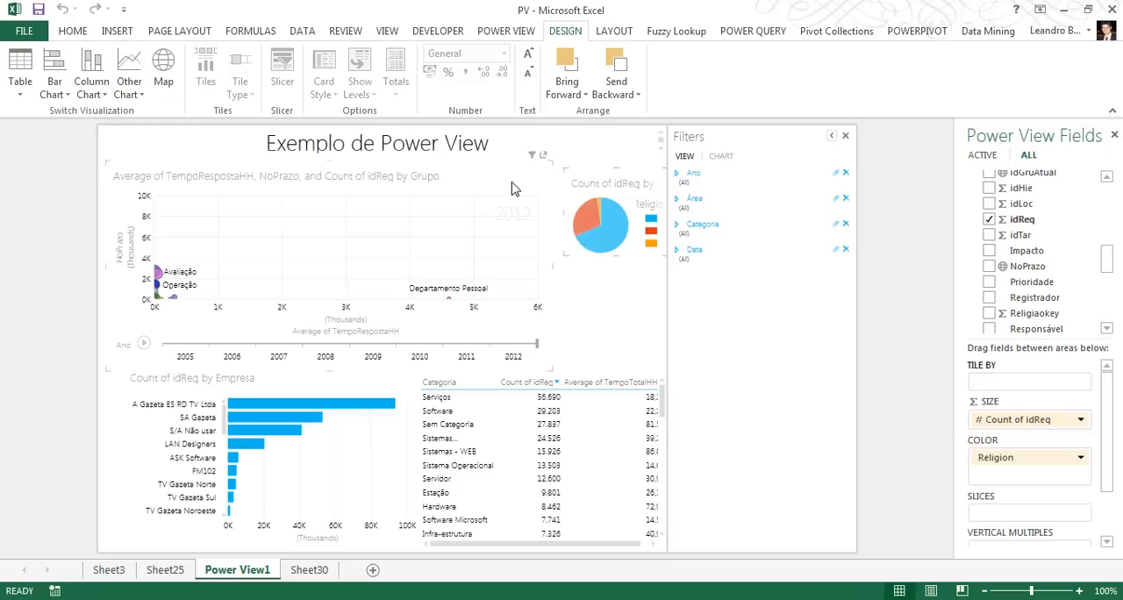
{"action": "left_click_drag", "start_coordinate": [630, 175], "coordinate": [619, 211]}
{"action": "left_click_drag", "start_coordinate": [657, 288], "coordinate": [662, 348]}
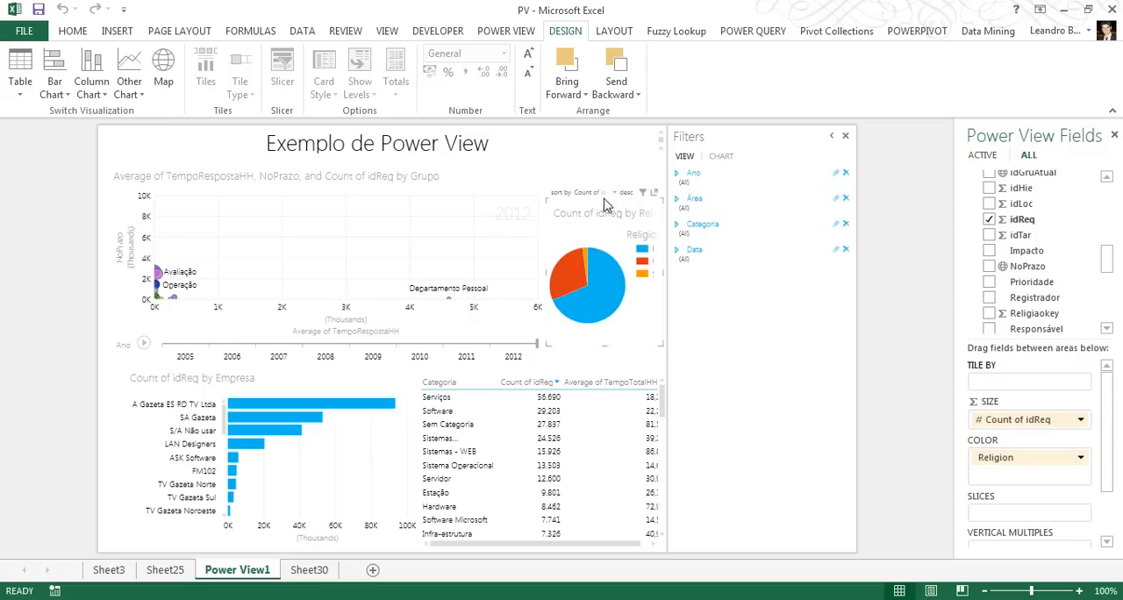
{"action": "left_click", "coordinate": [602, 167]}
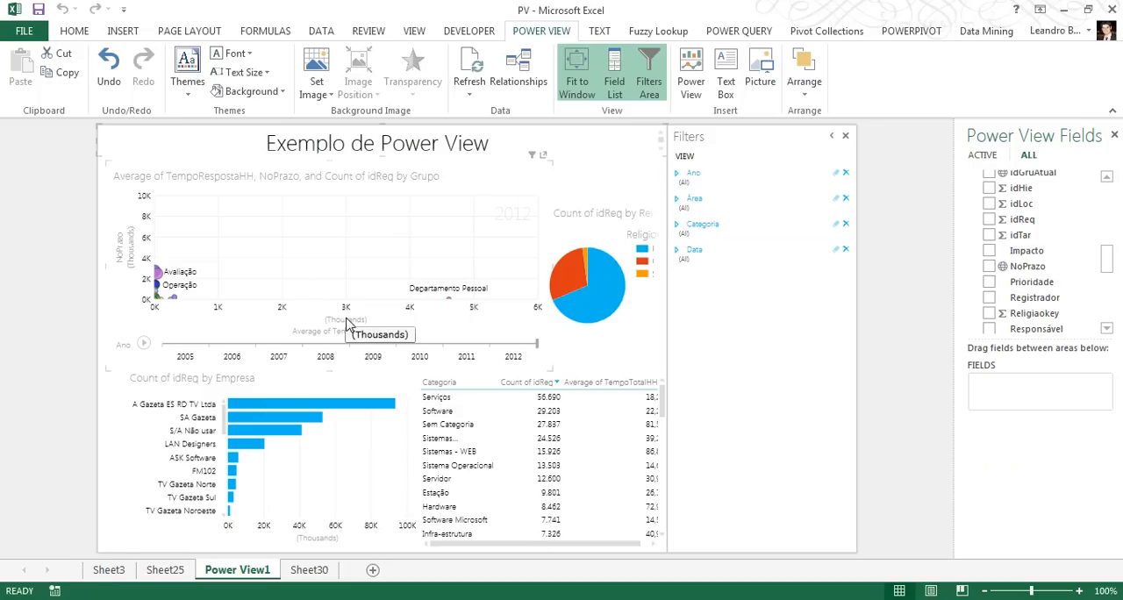
Try filtering the view to Ano values 2008 through 2013, and clear the Ano filter
{"action": "left_click", "coordinate": [678, 174]}
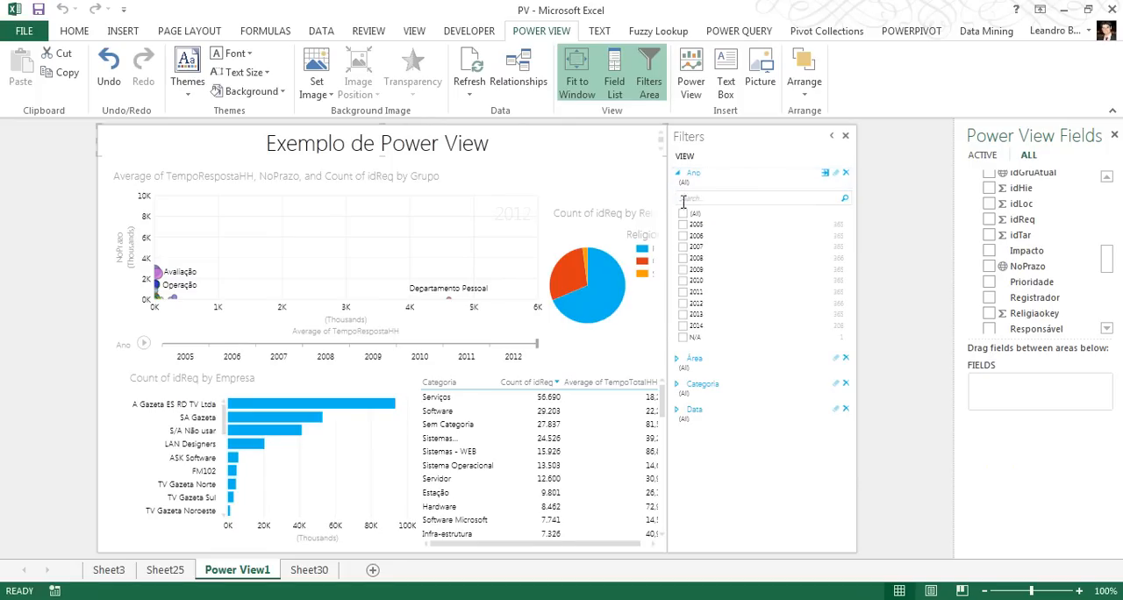
{"action": "left_click", "coordinate": [688, 318]}
{"action": "left_click", "coordinate": [685, 305]}
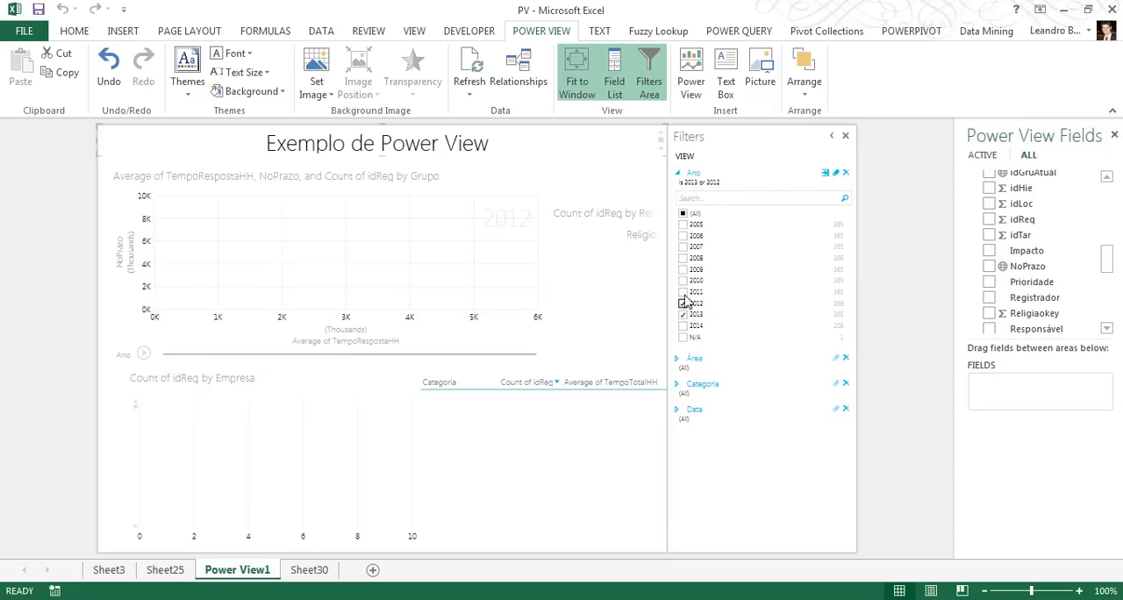
{"action": "left_click", "coordinate": [686, 291]}
{"action": "left_click", "coordinate": [685, 281]}
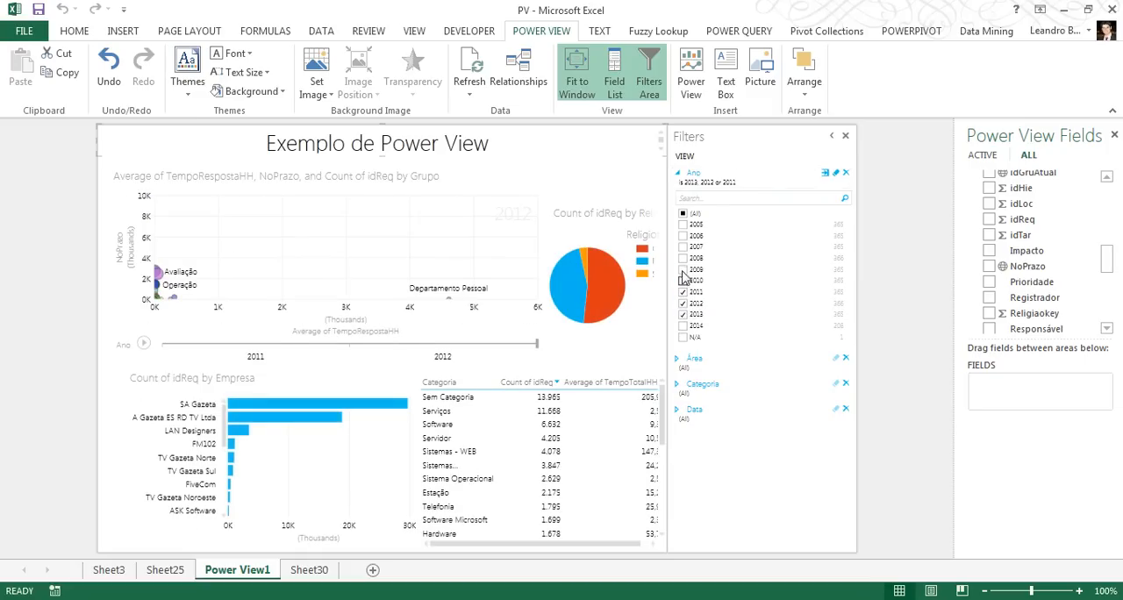
{"action": "left_click", "coordinate": [684, 269]}
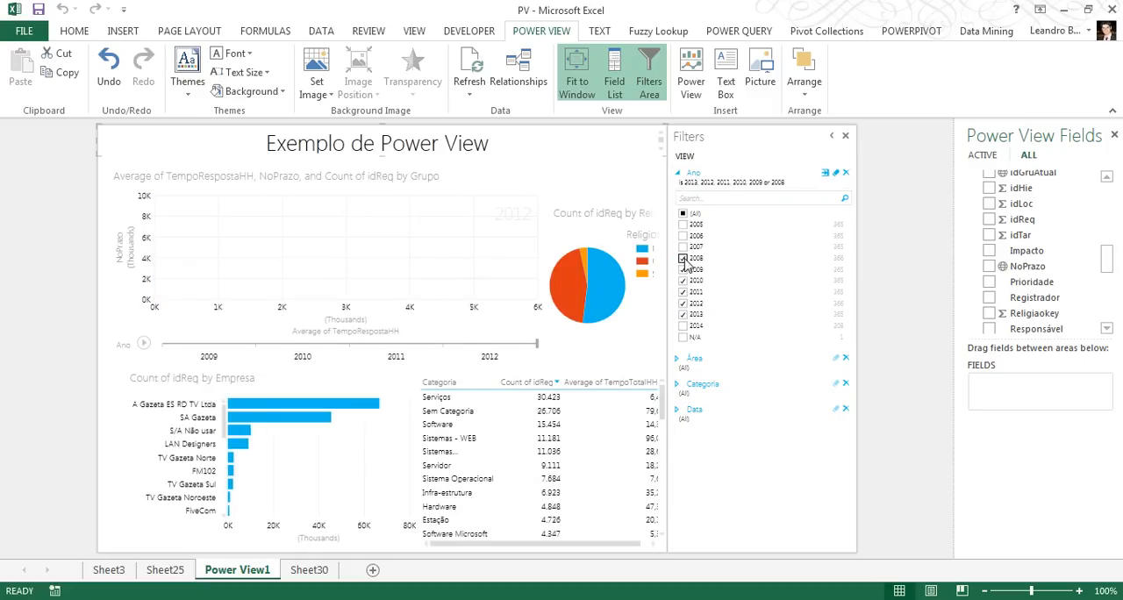
{"action": "left_click", "coordinate": [683, 258]}
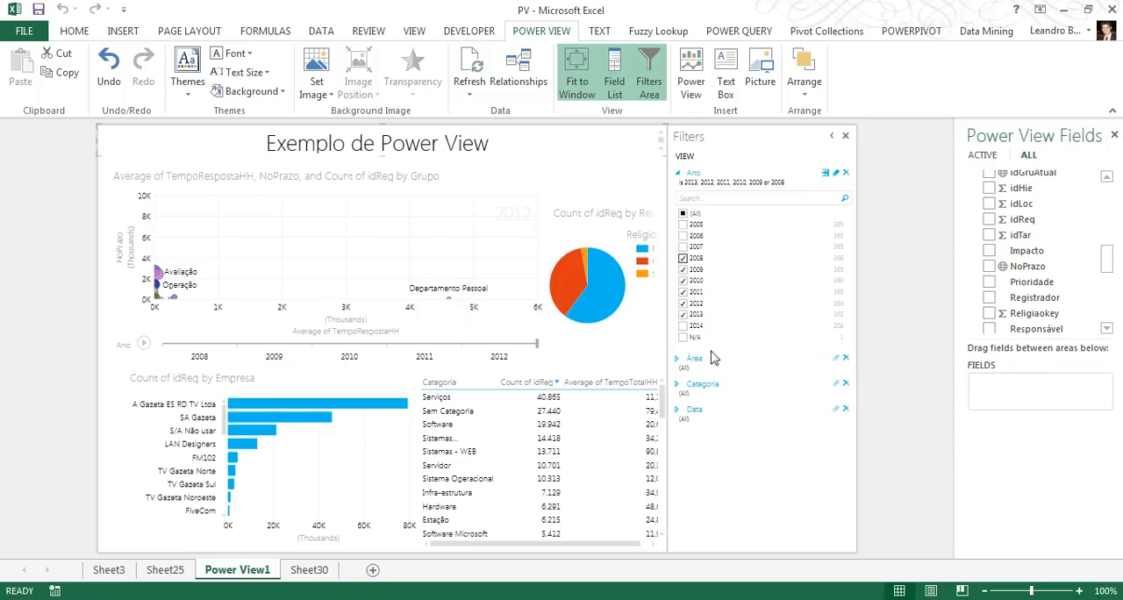
{"action": "left_click", "coordinate": [836, 175]}
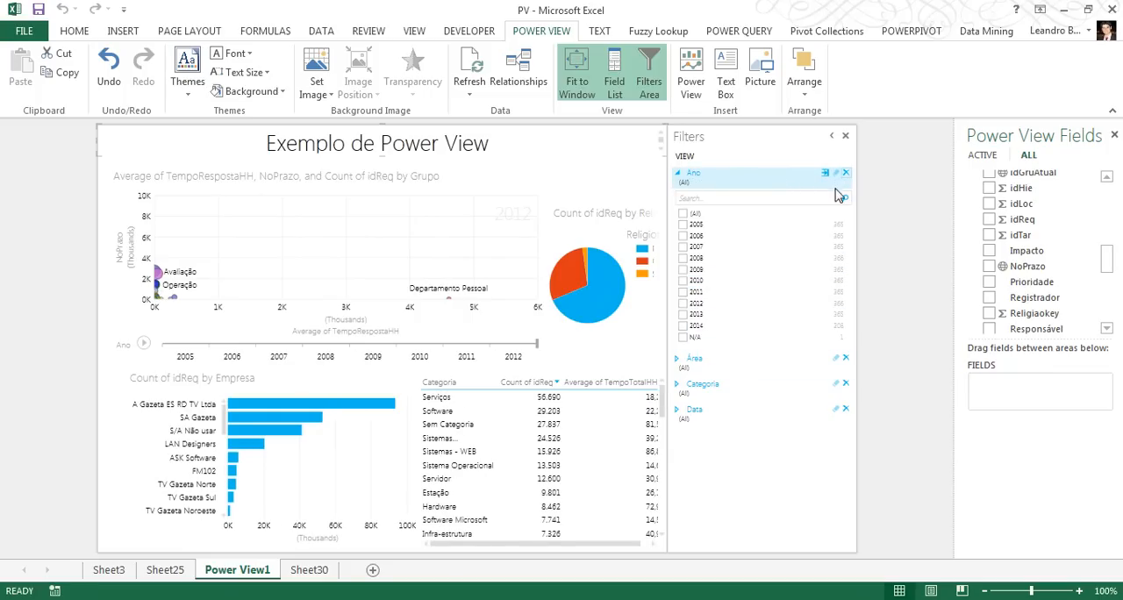
{"action": "left_click", "coordinate": [682, 178]}
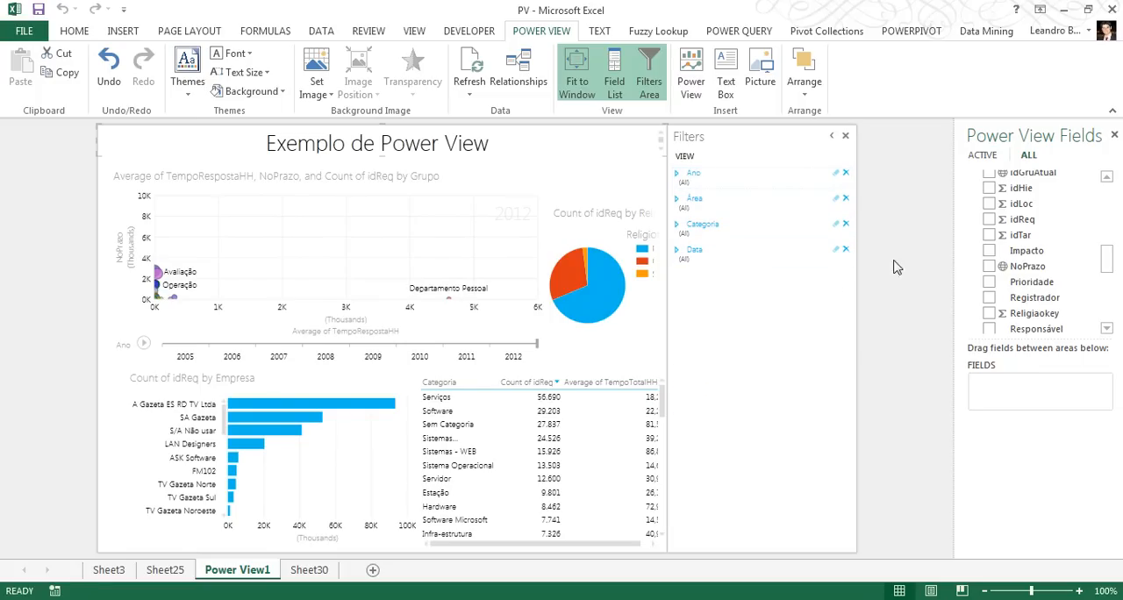
Add Impacto and NoPrazo from FactRequisicoes as view filters, limiting NoPrazo to the value 1
{"action": "left_click_drag", "start_coordinate": [1027, 250], "coordinate": [728, 301]}
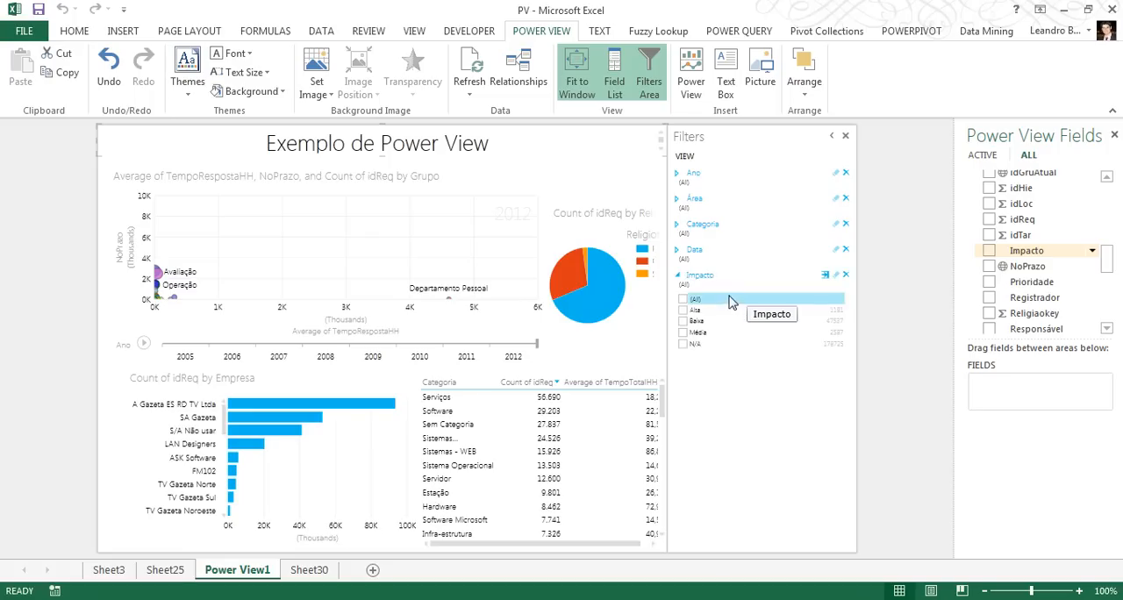
{"action": "left_click_drag", "start_coordinate": [1028, 267], "coordinate": [772, 395]}
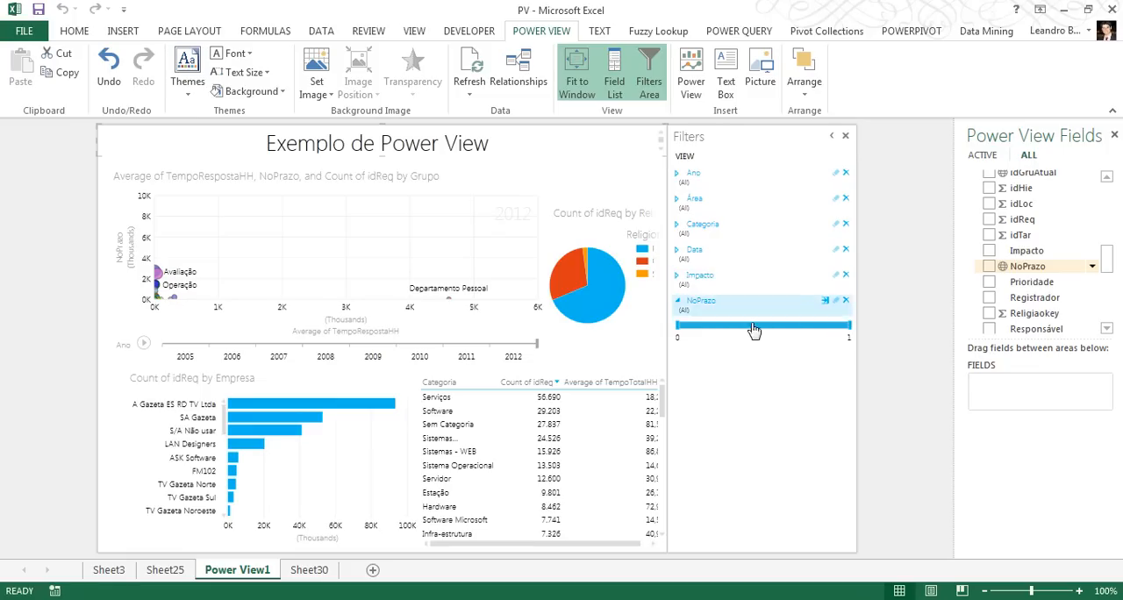
{"action": "left_click_drag", "start_coordinate": [735, 325], "coordinate": [841, 331]}
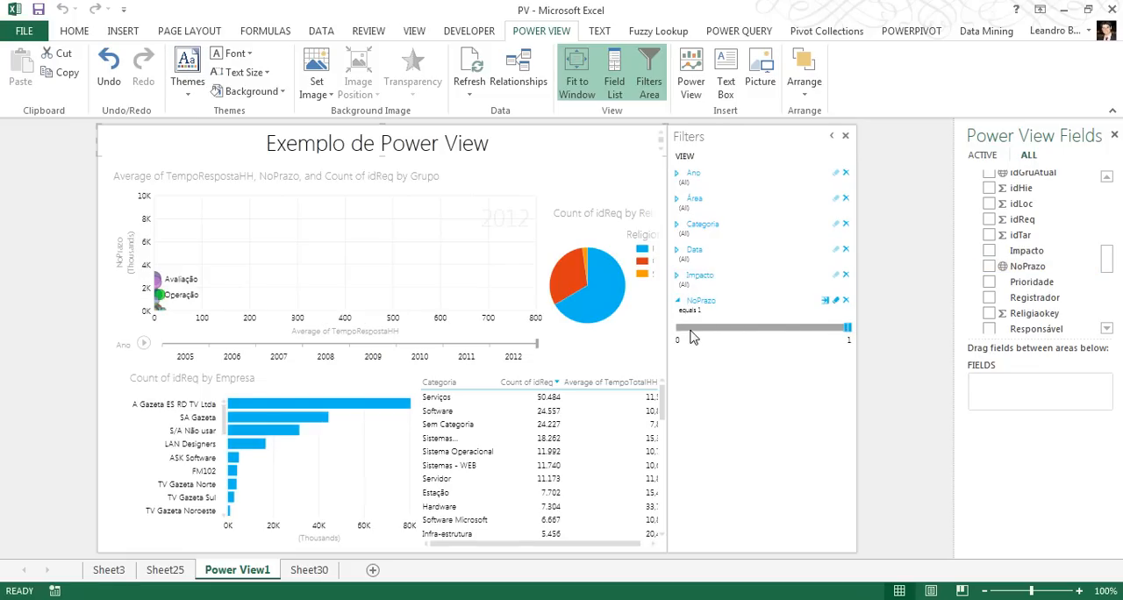
Remove the NoPrazo view filter, and cross-filter the report by the LAN Designers bar in the Empresa chart
{"action": "left_click", "coordinate": [845, 301]}
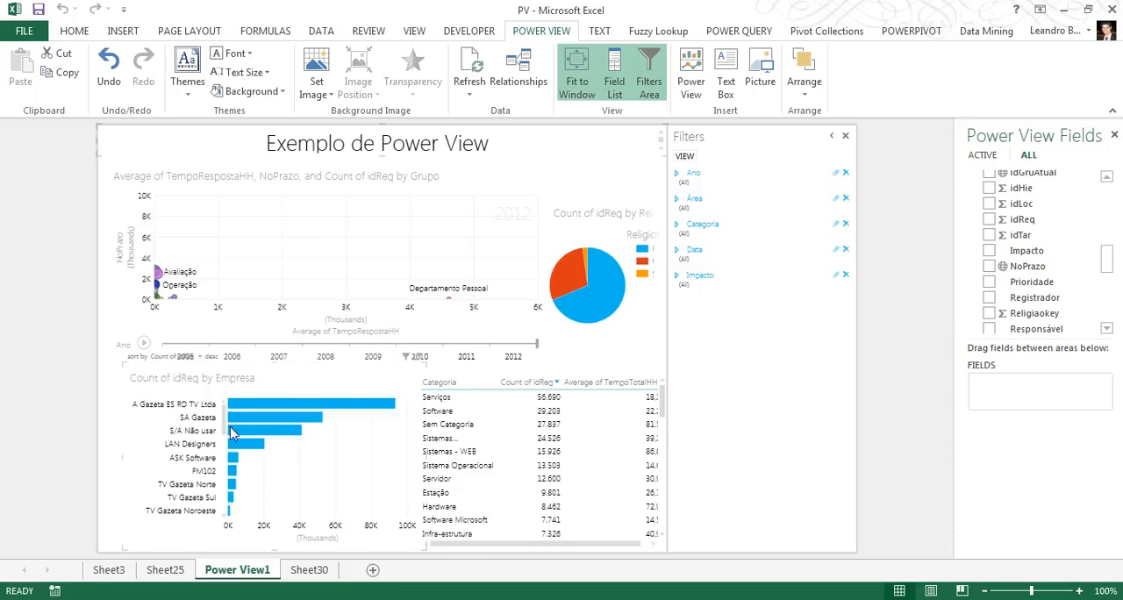
{"action": "mouse_move", "coordinate": [222, 431]}
{"action": "left_mouse_down"}
{"action": "mouse_move", "coordinate": [223, 501]}
{"action": "mouse_move", "coordinate": [215, 415]}
{"action": "left_mouse_up"}
{"action": "left_click", "coordinate": [219, 396]}
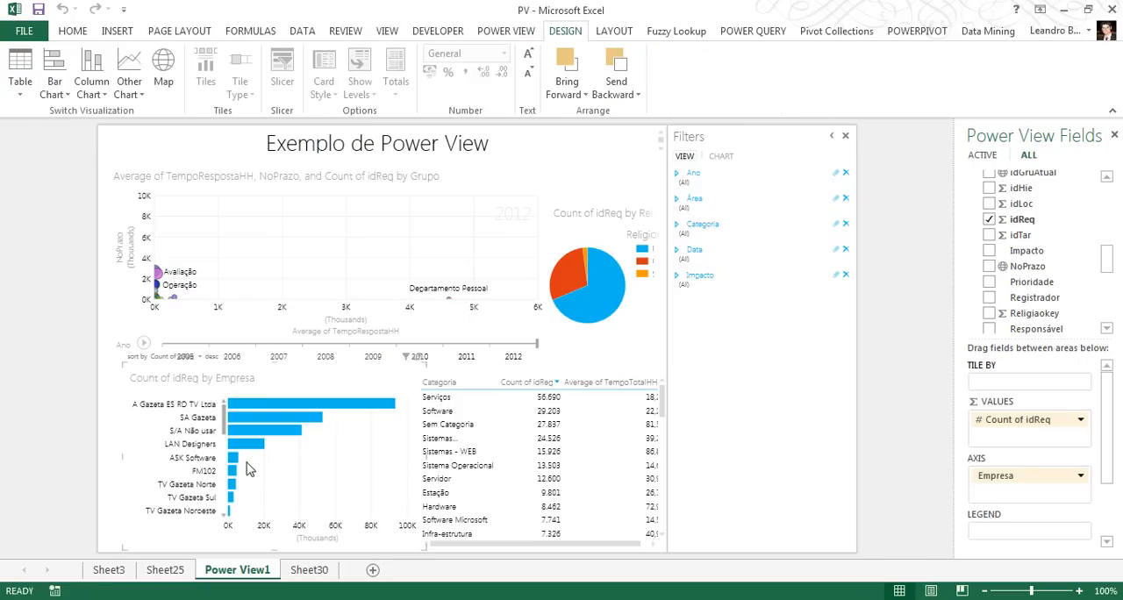
{"action": "mouse_move", "coordinate": [255, 449]}
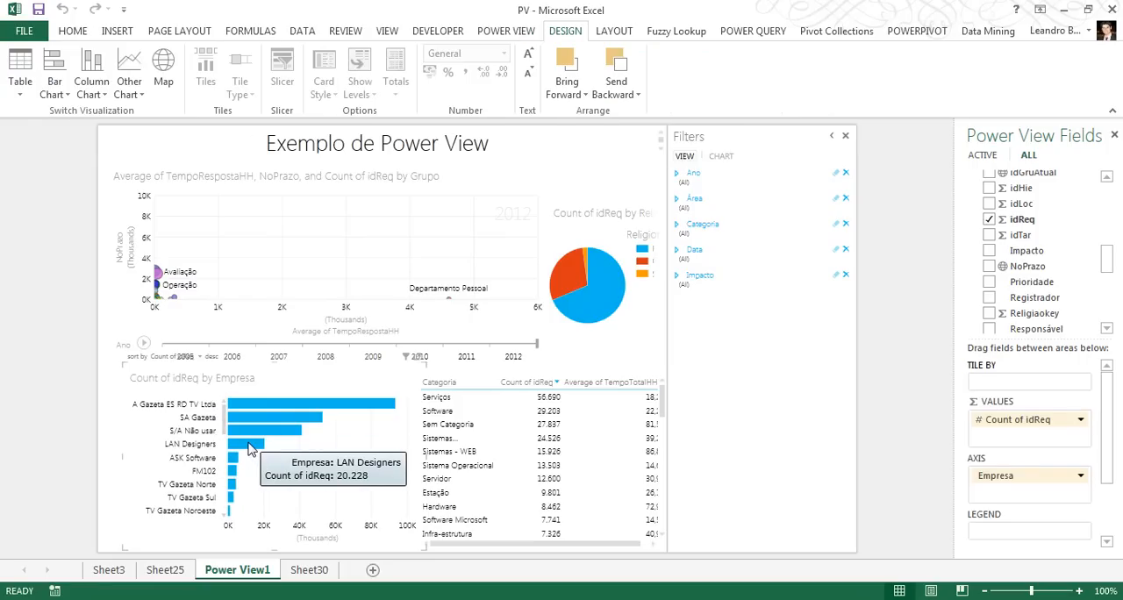
{"action": "left_click", "coordinate": [251, 448]}
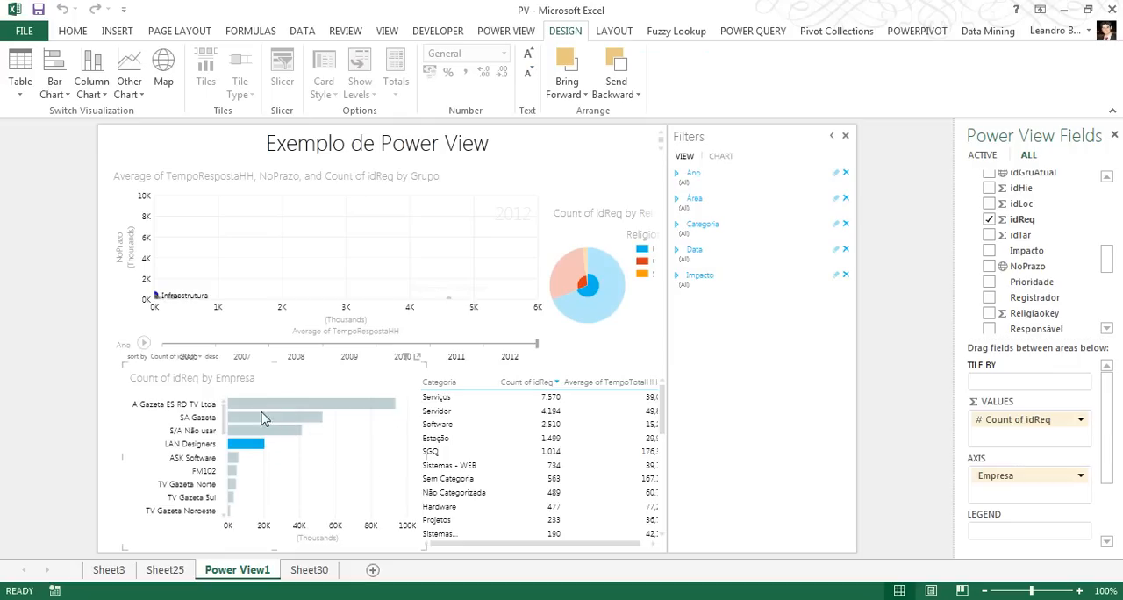
{"action": "mouse_move", "coordinate": [252, 450]}
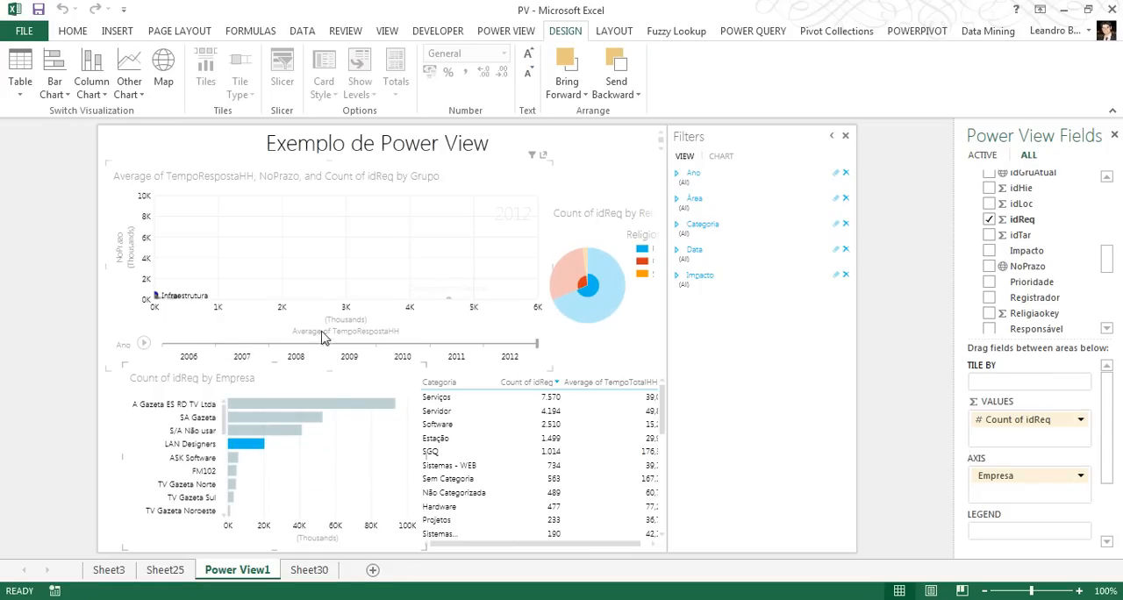
{"action": "mouse_move", "coordinate": [584, 285]}
{"action": "left_click_drag", "start_coordinate": [605, 545], "coordinate": [555, 540]}
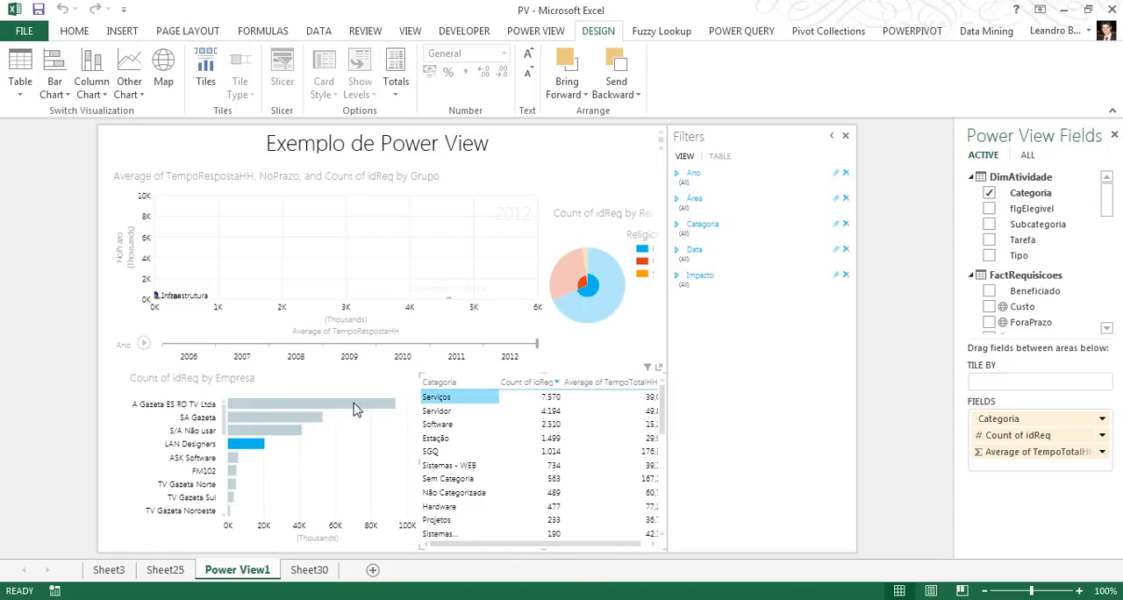
Cross-filter the report by S/A Não usar and SA Gazeta individually, and by A Gazeta ES RD TV Ltda, SA Gazeta and S/A Não usar together
{"action": "left_click", "coordinate": [245, 430]}
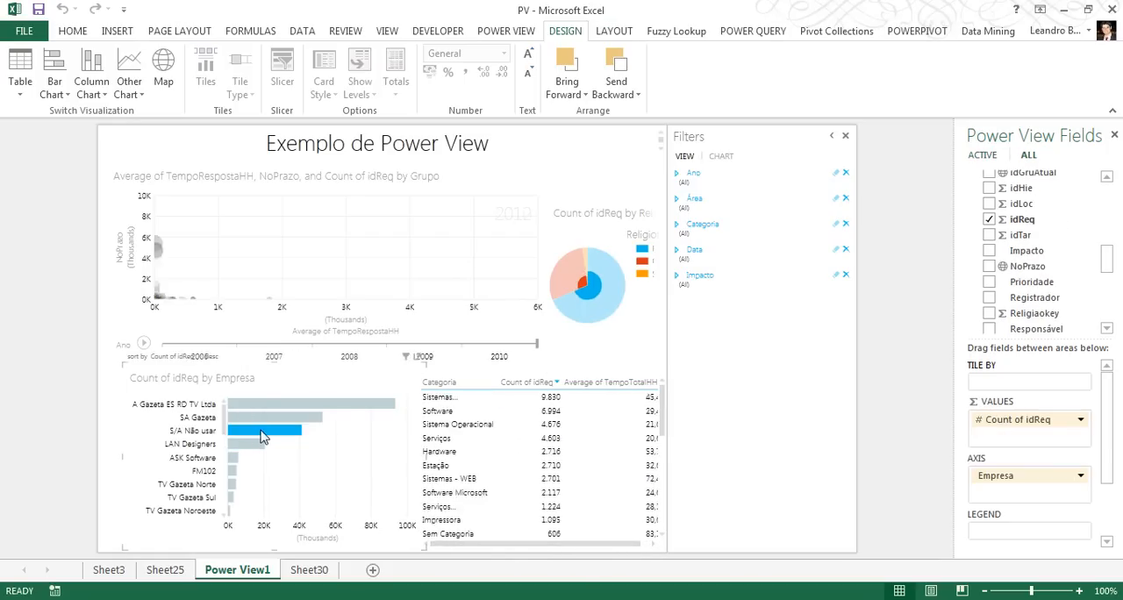
{"action": "left_click", "coordinate": [262, 419]}
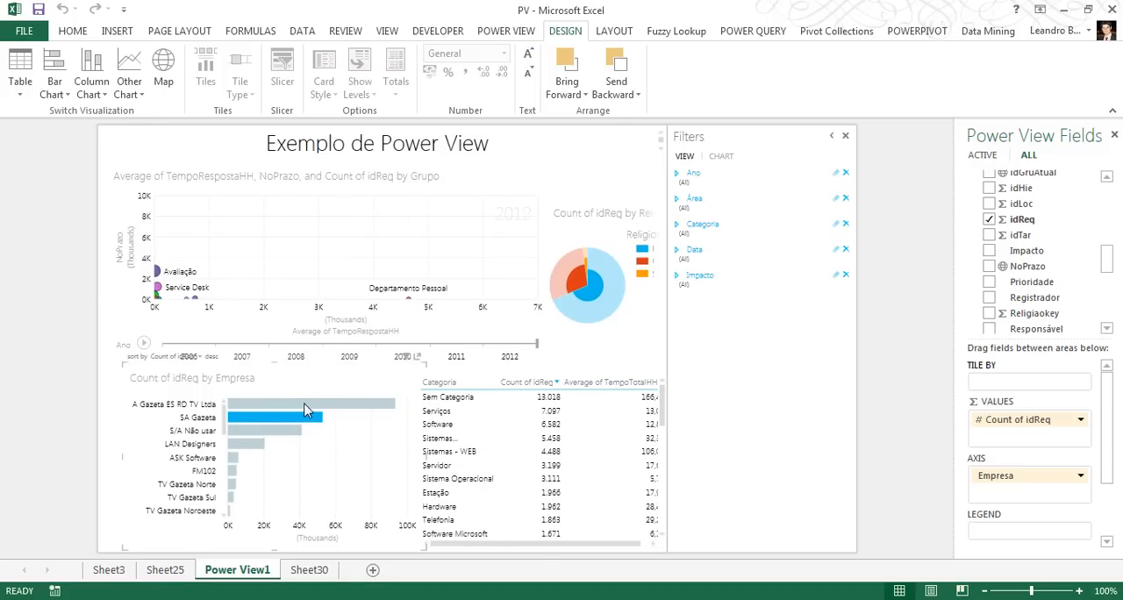
{"action": "left_click", "coordinate": [393, 405]}
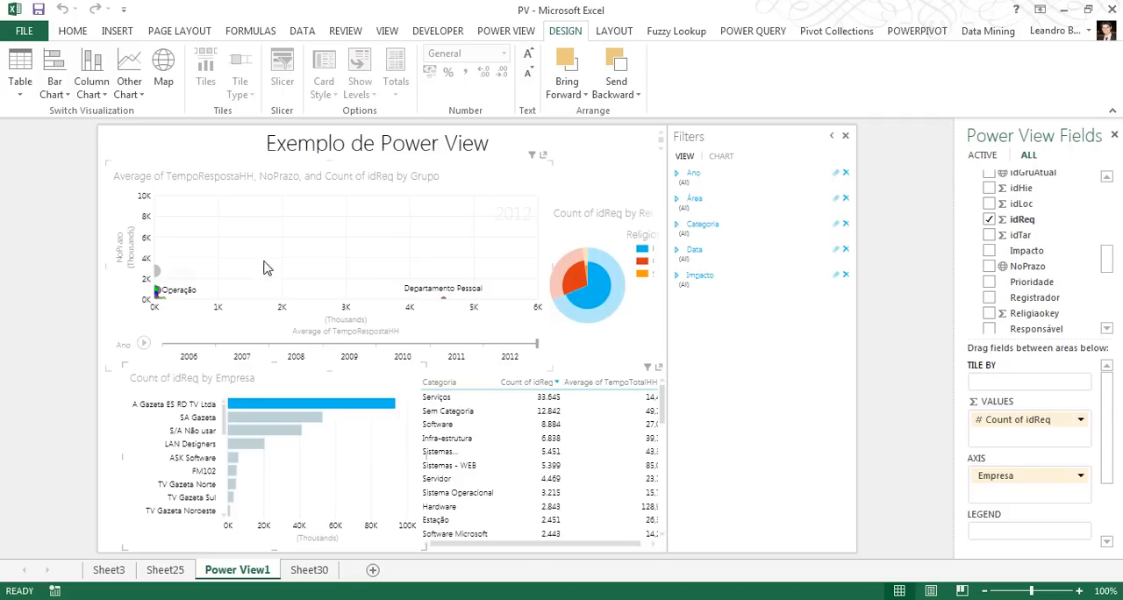
{"action": "left_click", "coordinate": [275, 417], "text": "ctrl"}
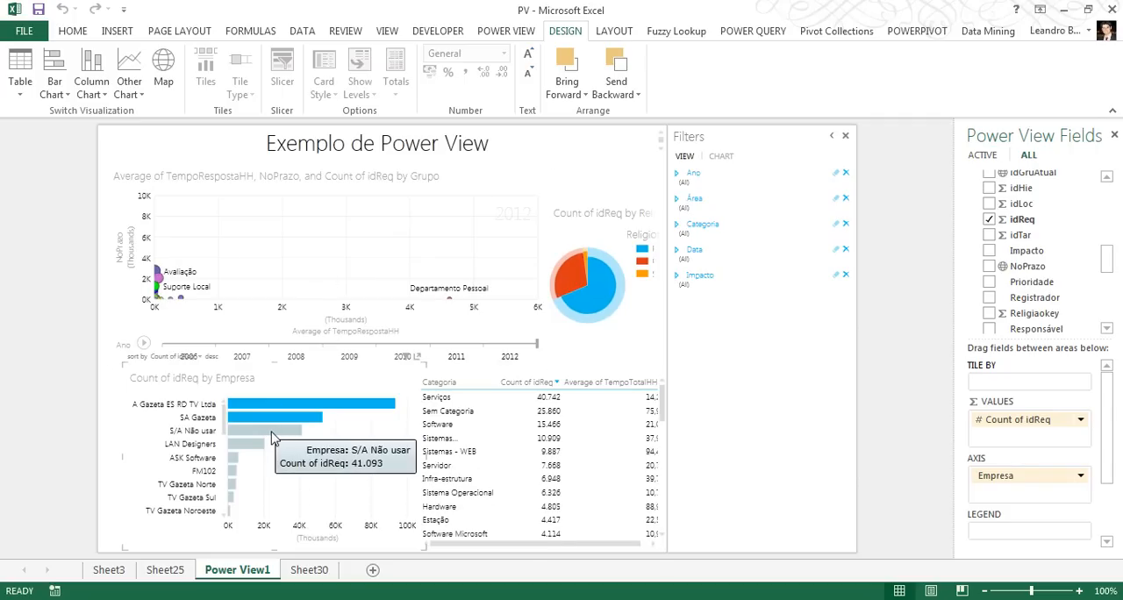
{"action": "left_click", "coordinate": [271, 432], "text": "ctrl"}
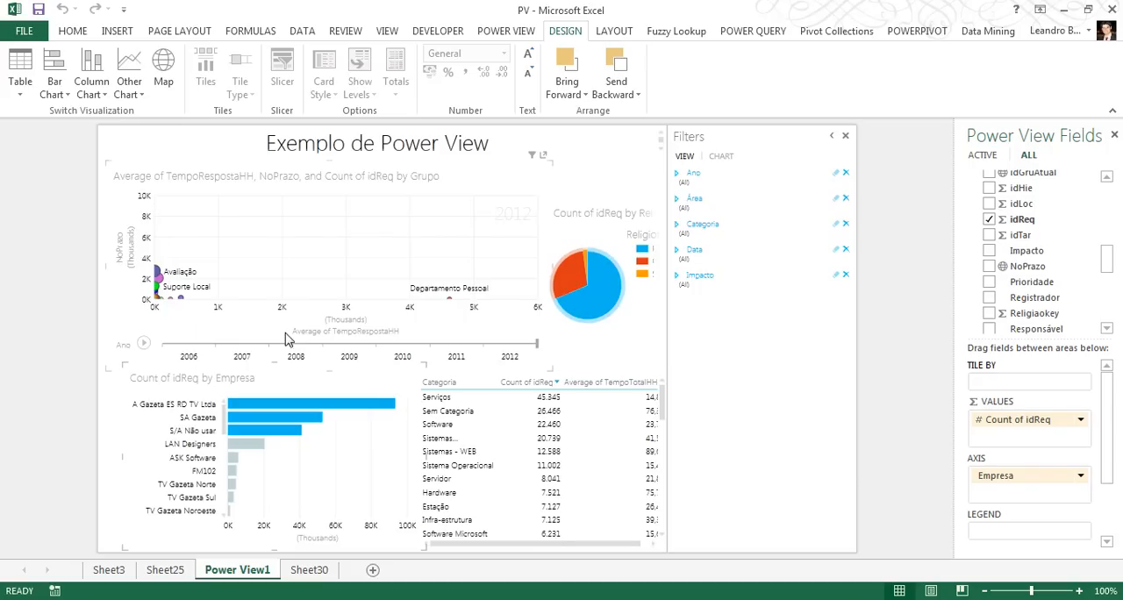
Replace TempoRespostaHH with TempoTotalHH as the scatter chart's X value and summarize it as Average
{"action": "left_click", "coordinate": [382, 343]}
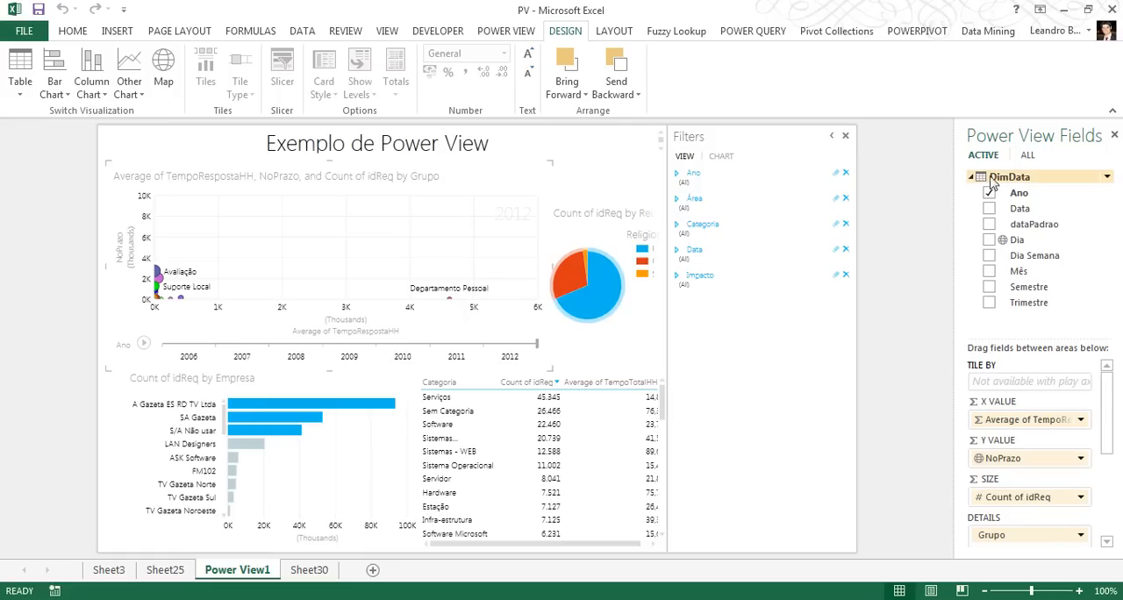
{"action": "left_click", "coordinate": [1028, 156]}
{"action": "left_click_drag", "start_coordinate": [1107, 259], "coordinate": [1112, 299]}
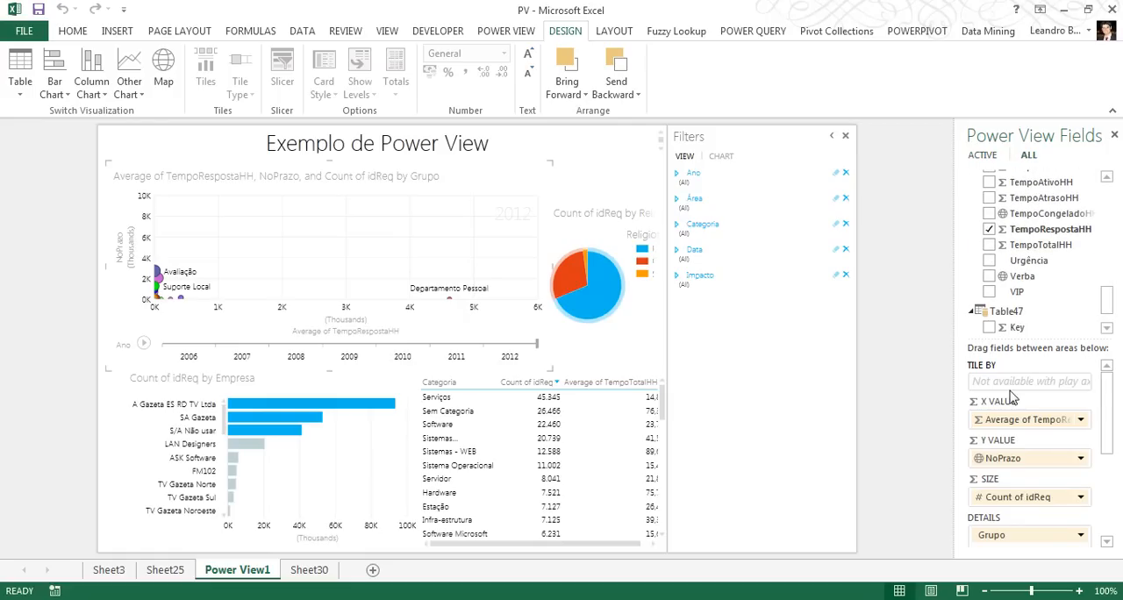
{"action": "left_click_drag", "start_coordinate": [1028, 430], "coordinate": [1046, 245]}
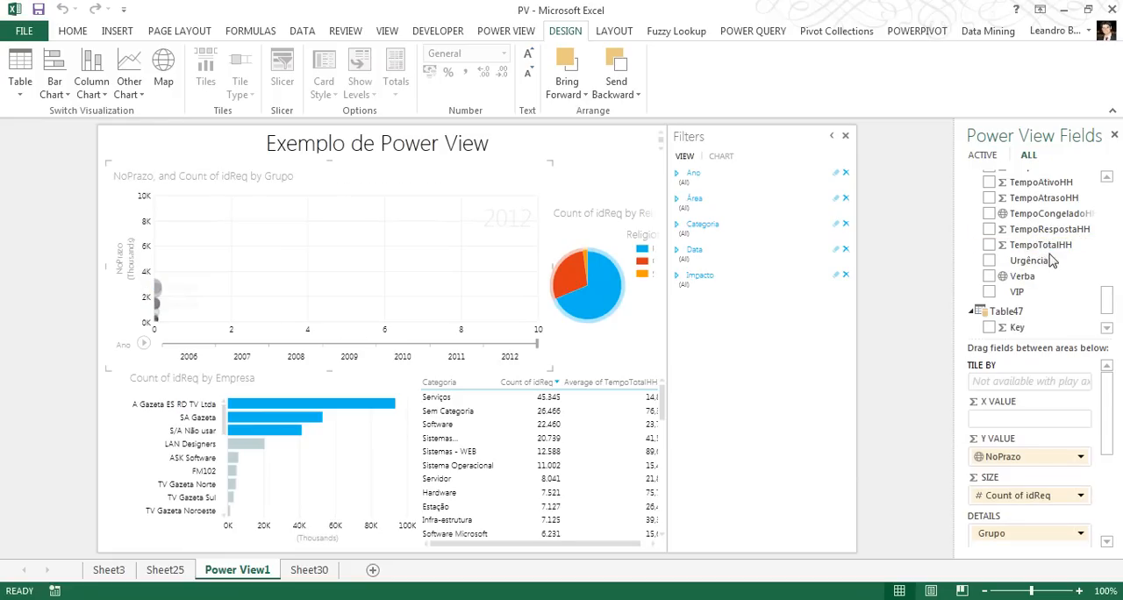
{"action": "left_click_drag", "start_coordinate": [1044, 245], "coordinate": [1030, 430]}
{"action": "left_click", "coordinate": [1081, 420]}
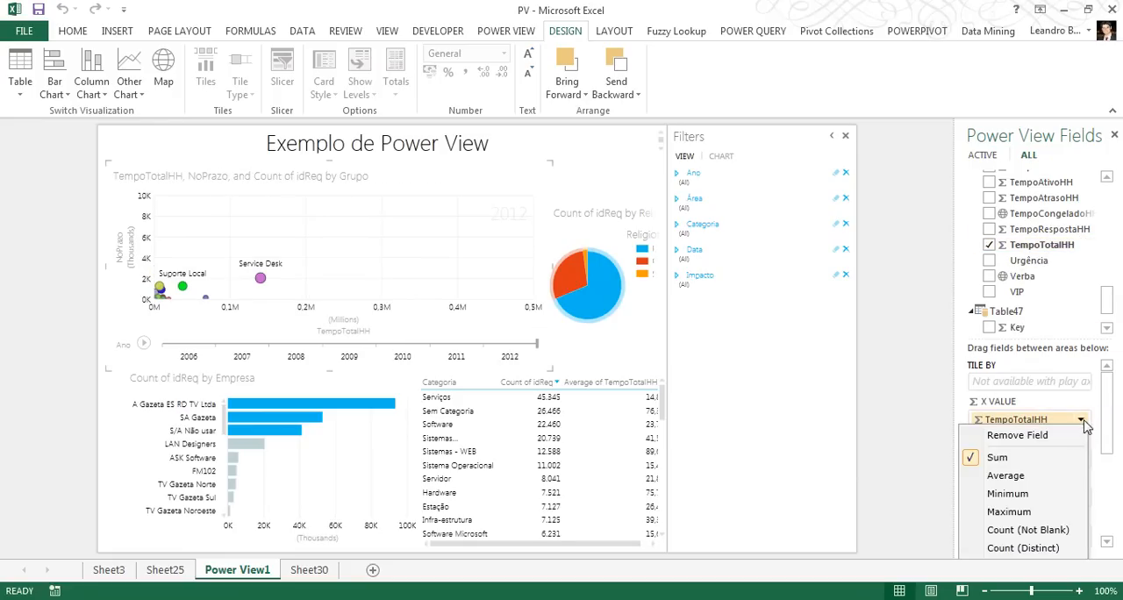
{"action": "left_click", "coordinate": [1003, 478]}
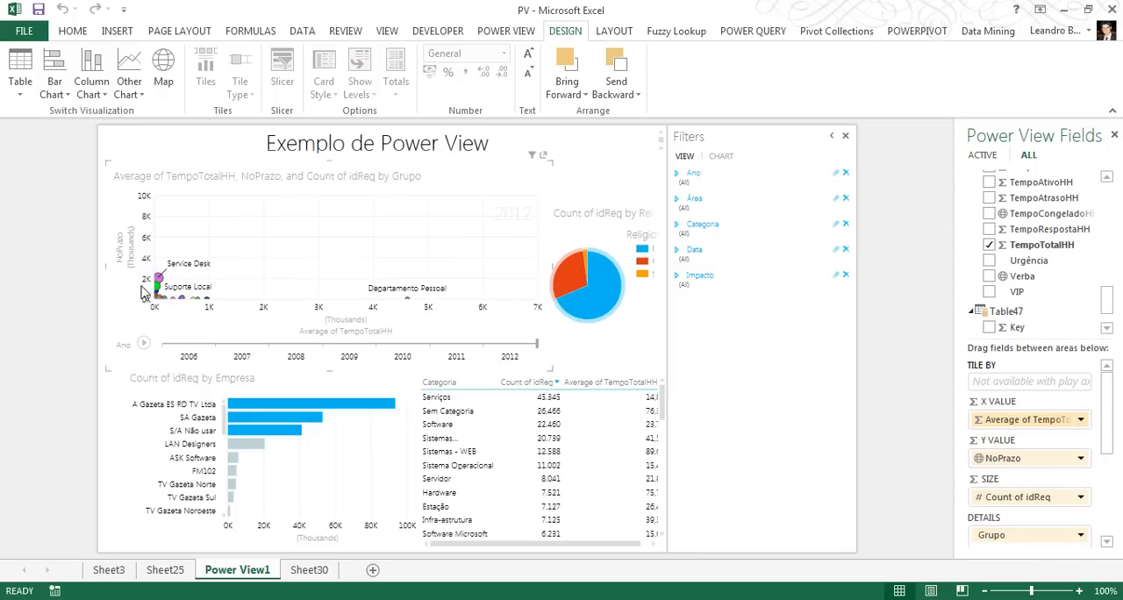
Filter the scatter chart to an Average of TempoTotalHH less than or equal to about 396
{"action": "mouse_move", "coordinate": [161, 284]}
{"action": "left_click", "coordinate": [721, 156]}
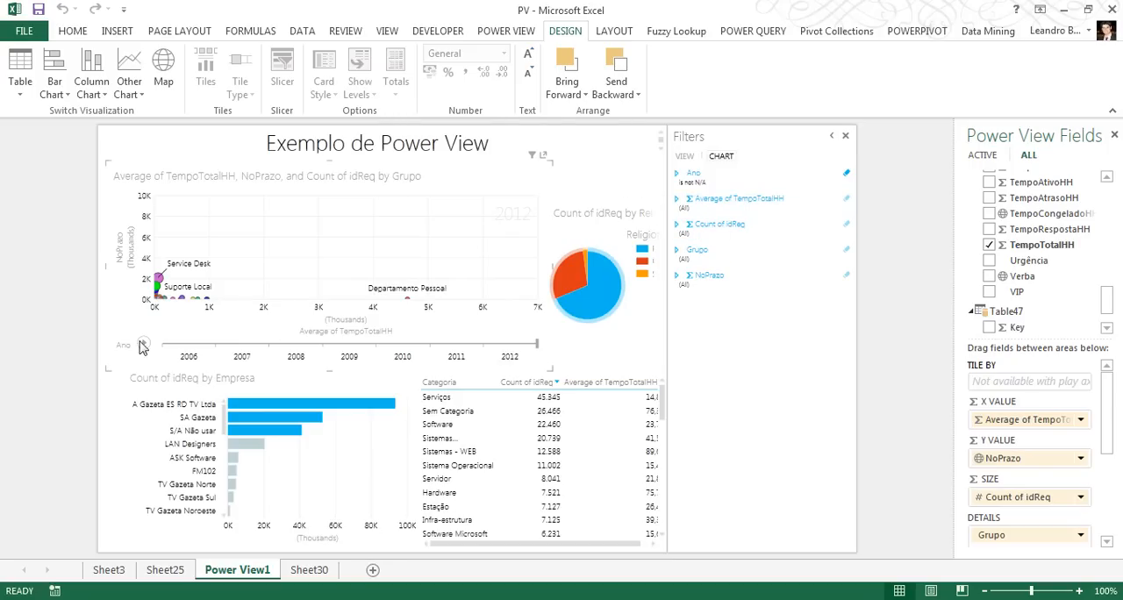
{"action": "left_click", "coordinate": [677, 204]}
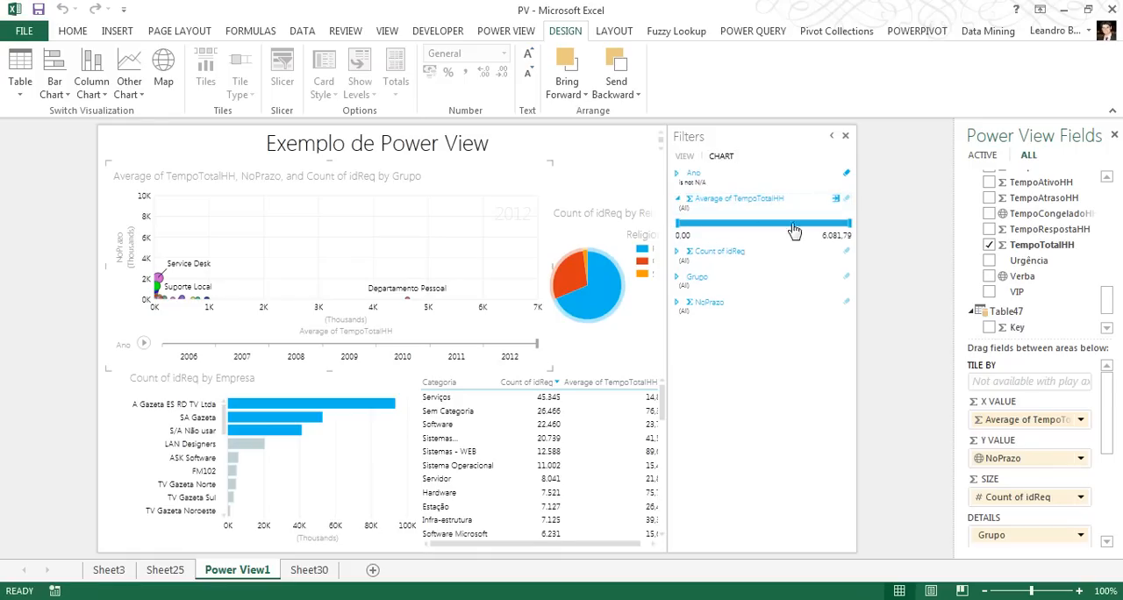
{"action": "left_click_drag", "start_coordinate": [849, 226], "coordinate": [691, 231]}
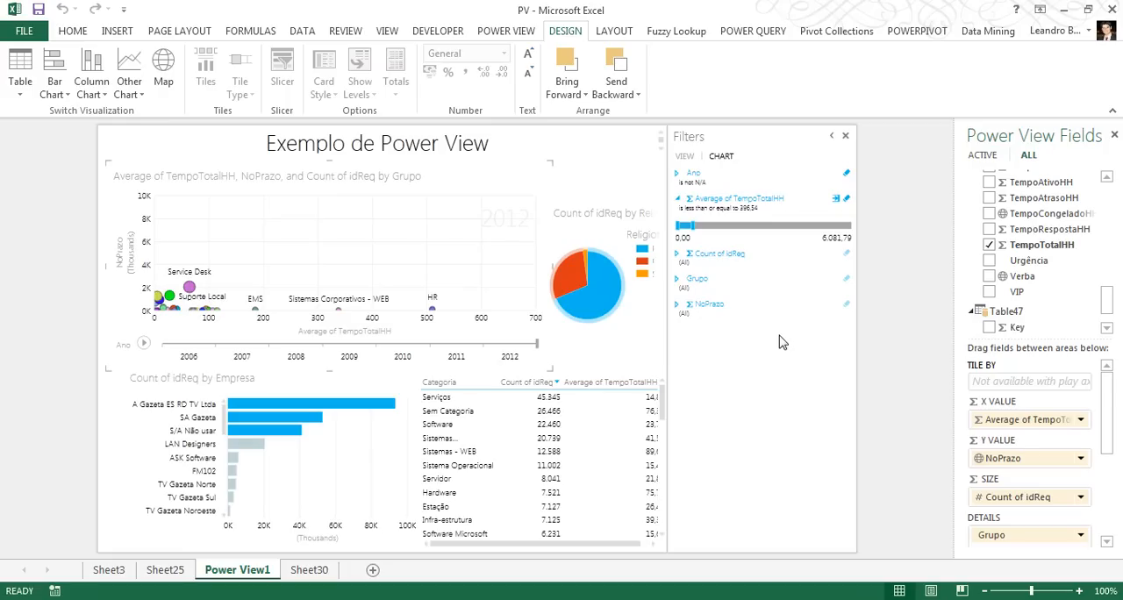
Play the scatter chart's Ano animation, pausing it at 2010 and replaying it through 2012
{"action": "left_click", "coordinate": [145, 345]}
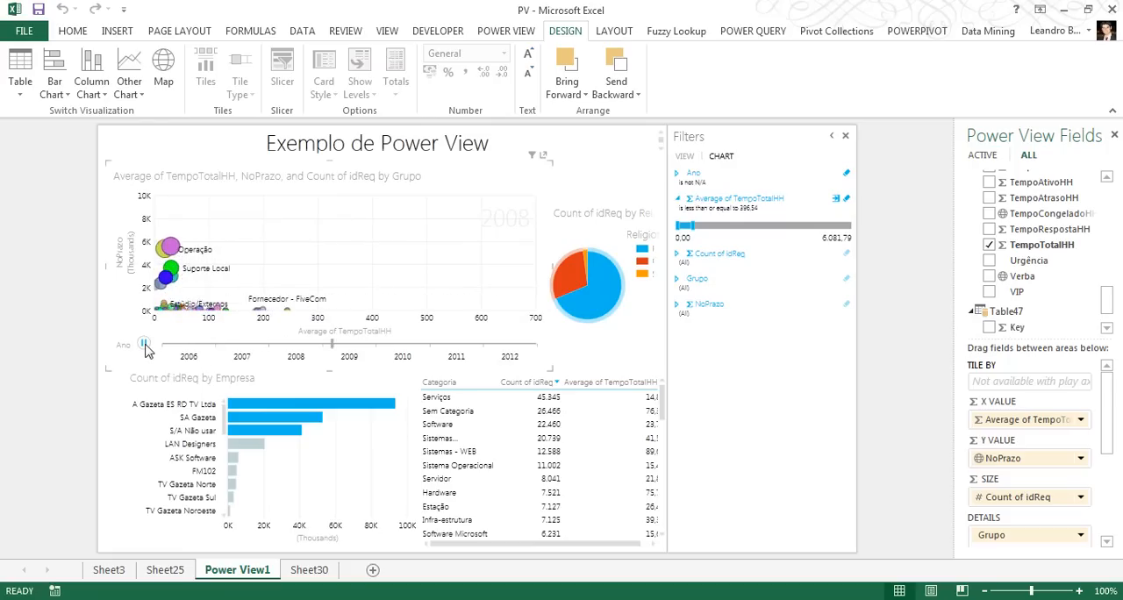
{"action": "left_click", "coordinate": [144, 344]}
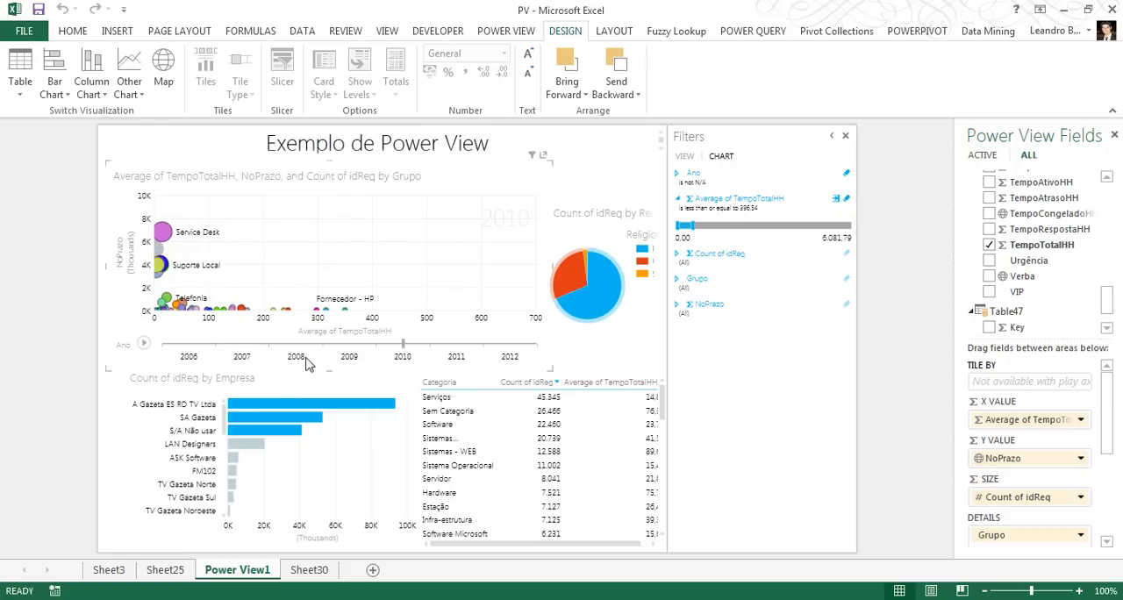
{"action": "left_click", "coordinate": [144, 345]}
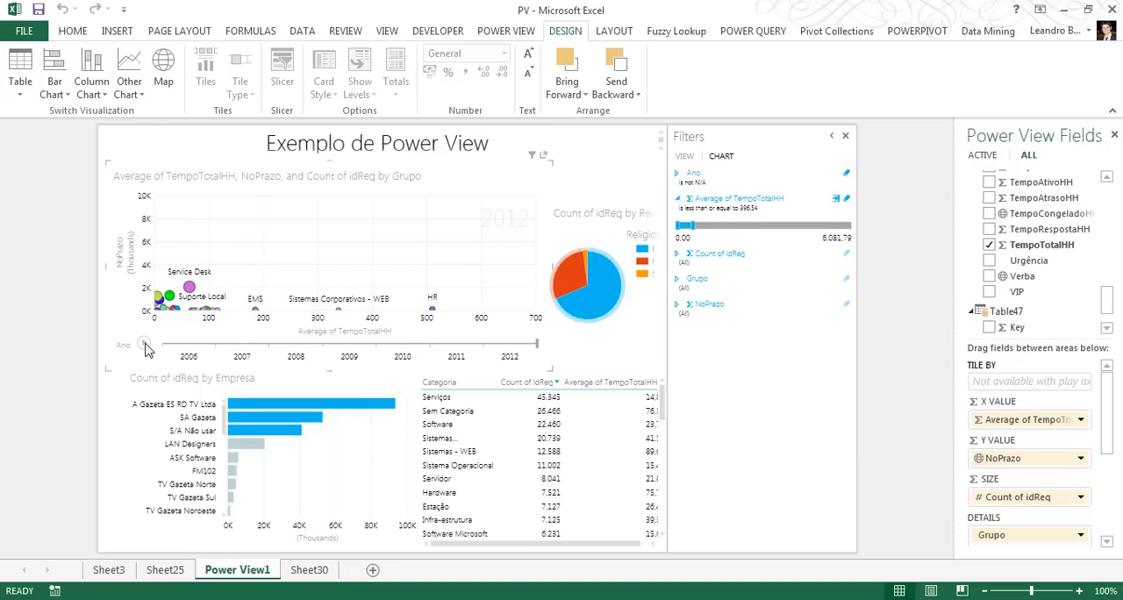
{"action": "left_click", "coordinate": [145, 345]}
Highlight the Service Desk bubble in the scatter chart and look through the companies in the Empresa bar chart
{"action": "left_click", "coordinate": [189, 288]}
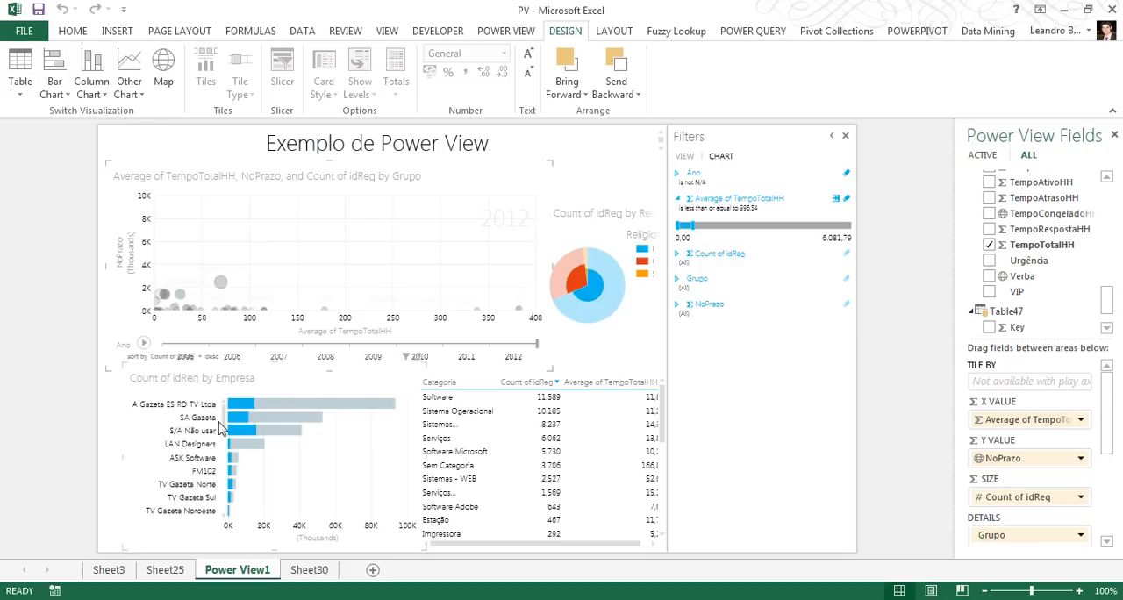
{"action": "left_click", "coordinate": [220, 284]}
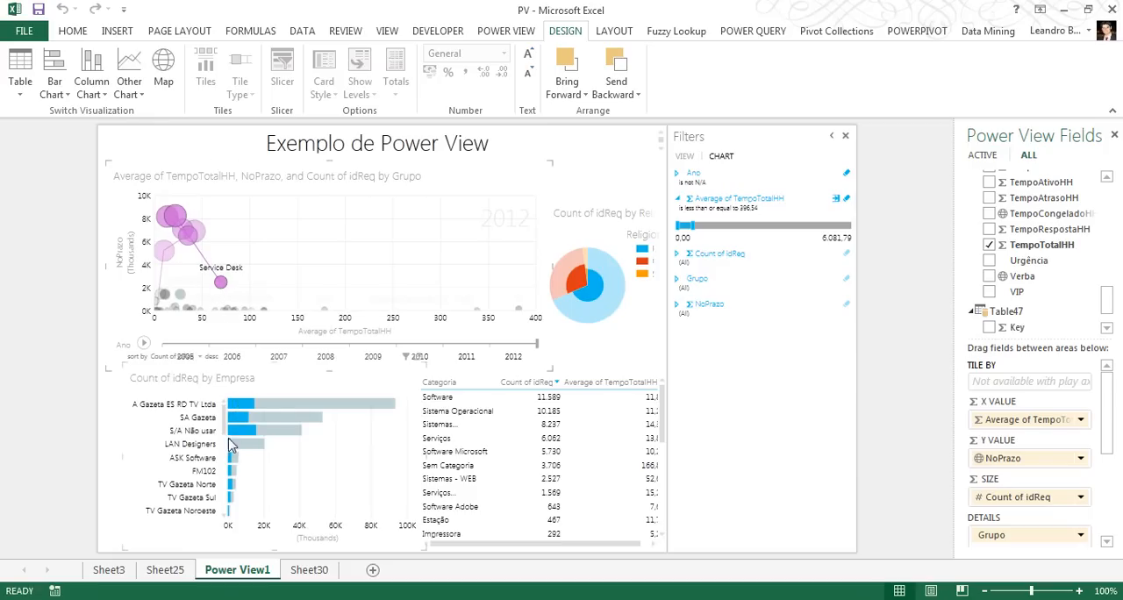
{"action": "scroll", "coordinate": [227, 457], "scroll_direction": "down", "scroll_amount": 5}
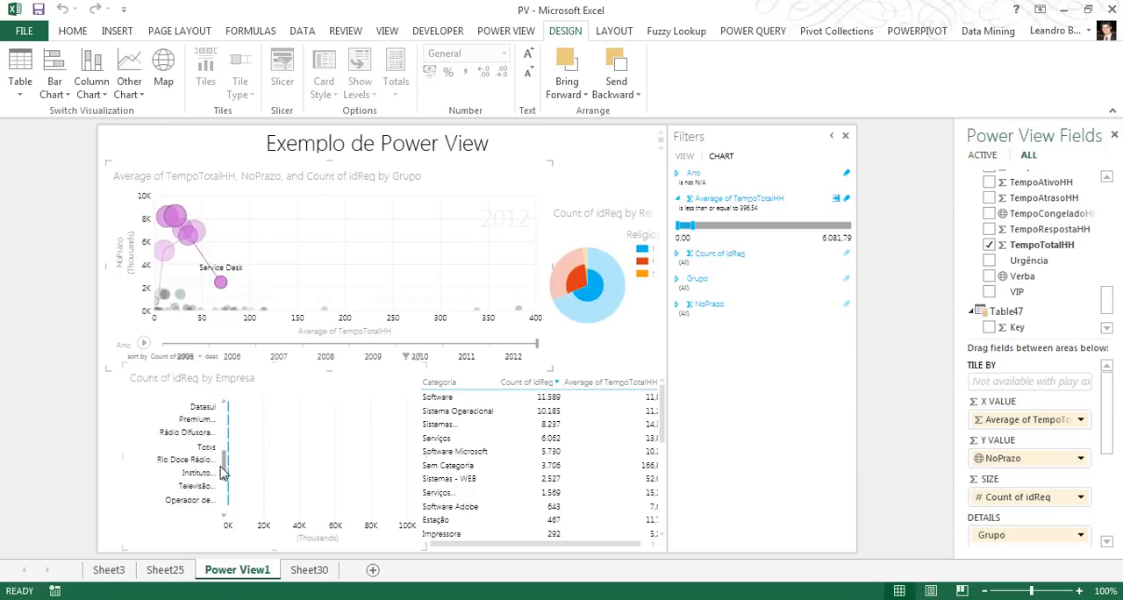
{"action": "left_click_drag", "start_coordinate": [221, 467], "coordinate": [225, 398]}
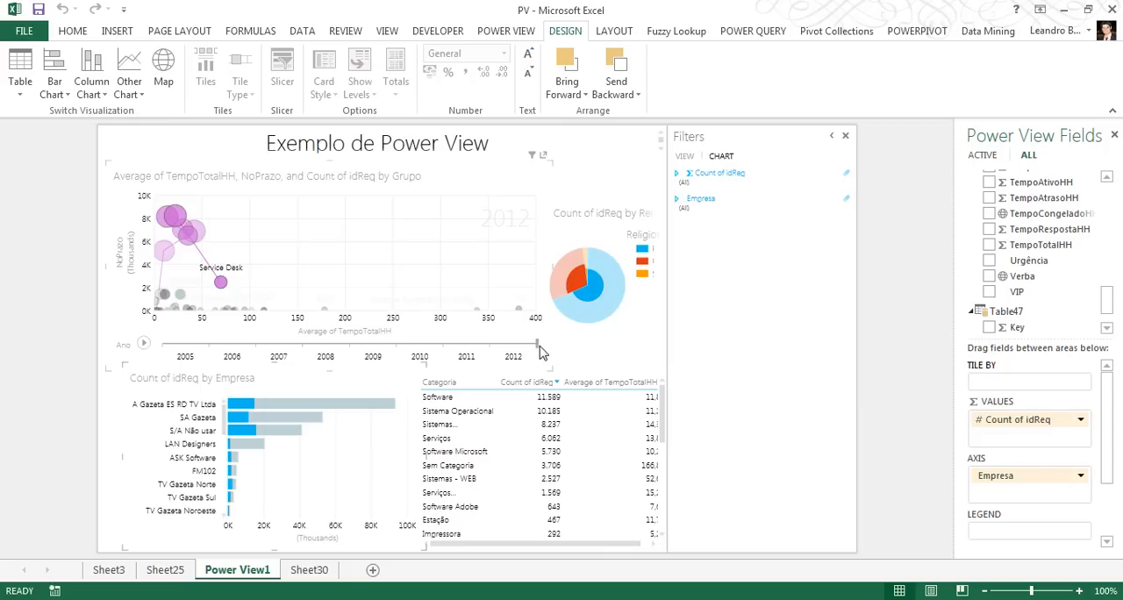
Move the scatter chart's Ano play axis back to 2010 and forward to 2012 along the Service Desk trail
{"action": "left_click_drag", "start_coordinate": [537, 344], "coordinate": [419, 355]}
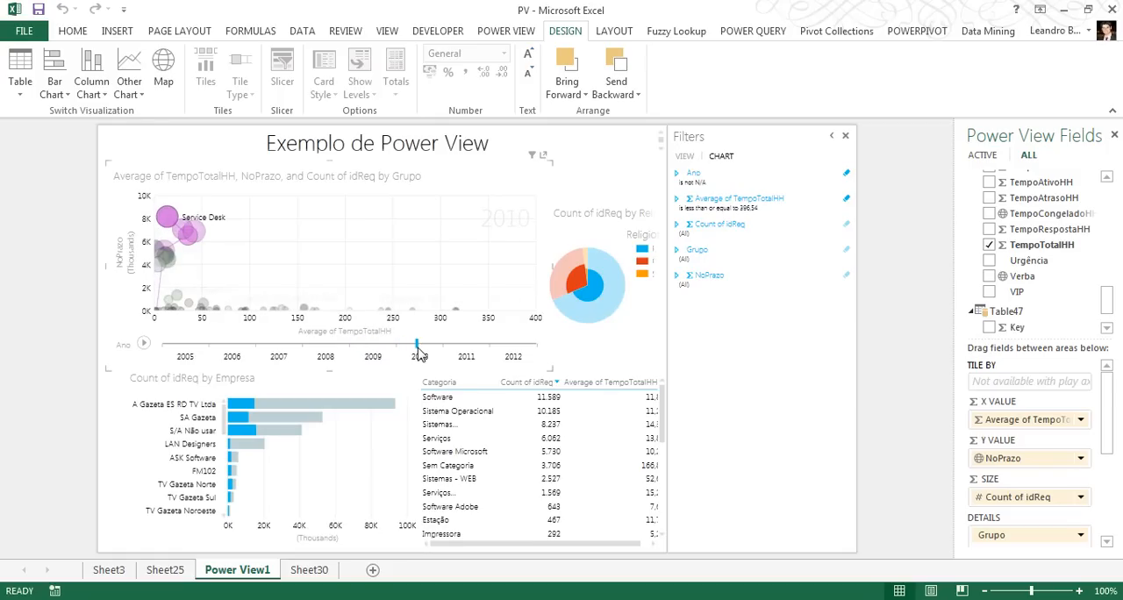
{"action": "mouse_move", "coordinate": [419, 354]}
{"action": "left_mouse_down"}
{"action": "mouse_move", "coordinate": [395, 354]}
{"action": "mouse_move", "coordinate": [412, 356]}
{"action": "left_mouse_up"}
{"action": "left_click_drag", "start_coordinate": [413, 353], "coordinate": [494, 349]}
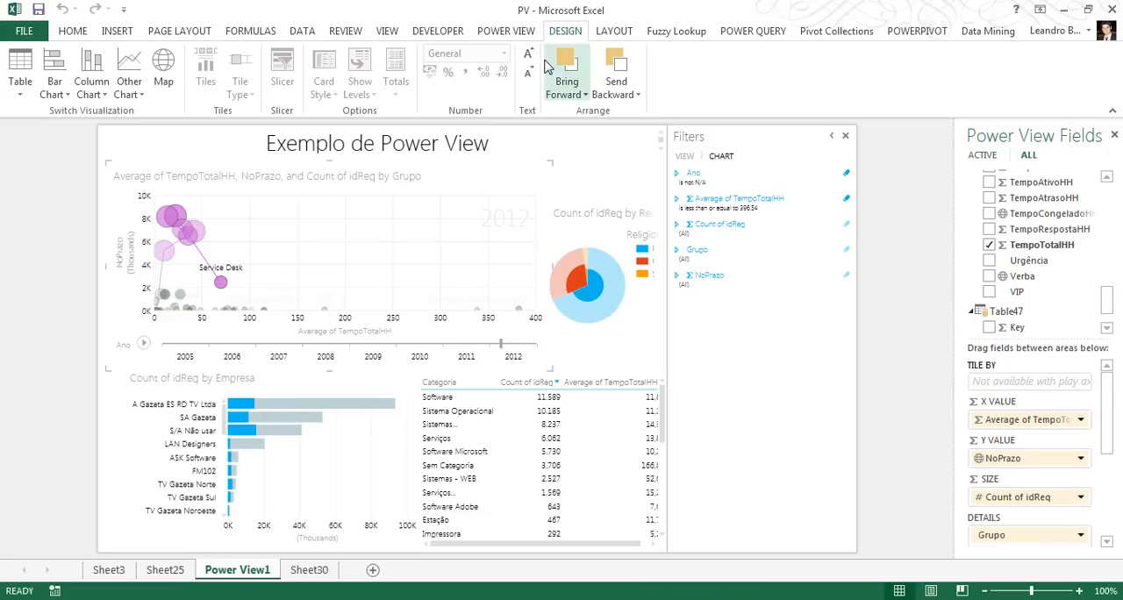
Switch to the PivotTable on Sheet3 and examine the subcategories of Serviços, collapsing the category again
{"action": "left_click", "coordinate": [75, 32]}
{"action": "left_click", "coordinate": [165, 570]}
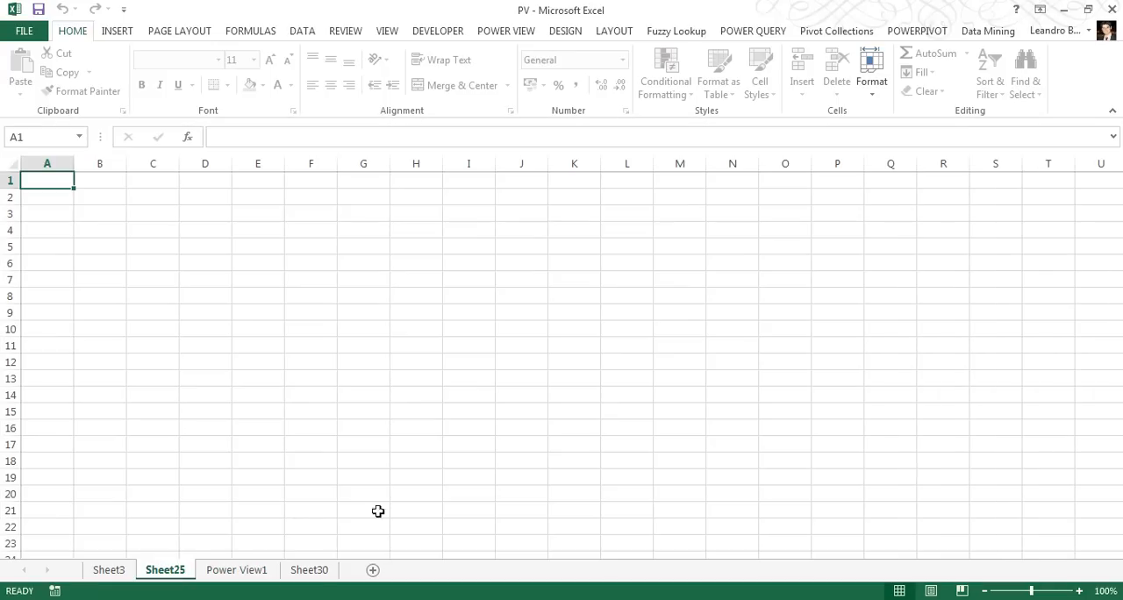
{"action": "left_click", "coordinate": [109, 570]}
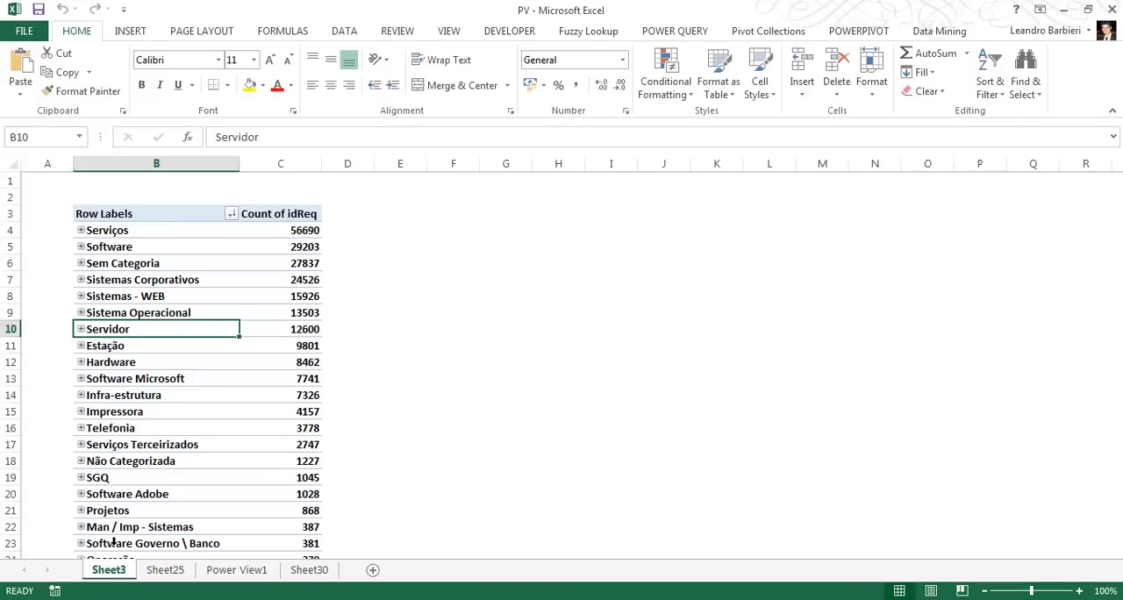
{"action": "left_click", "coordinate": [244, 281]}
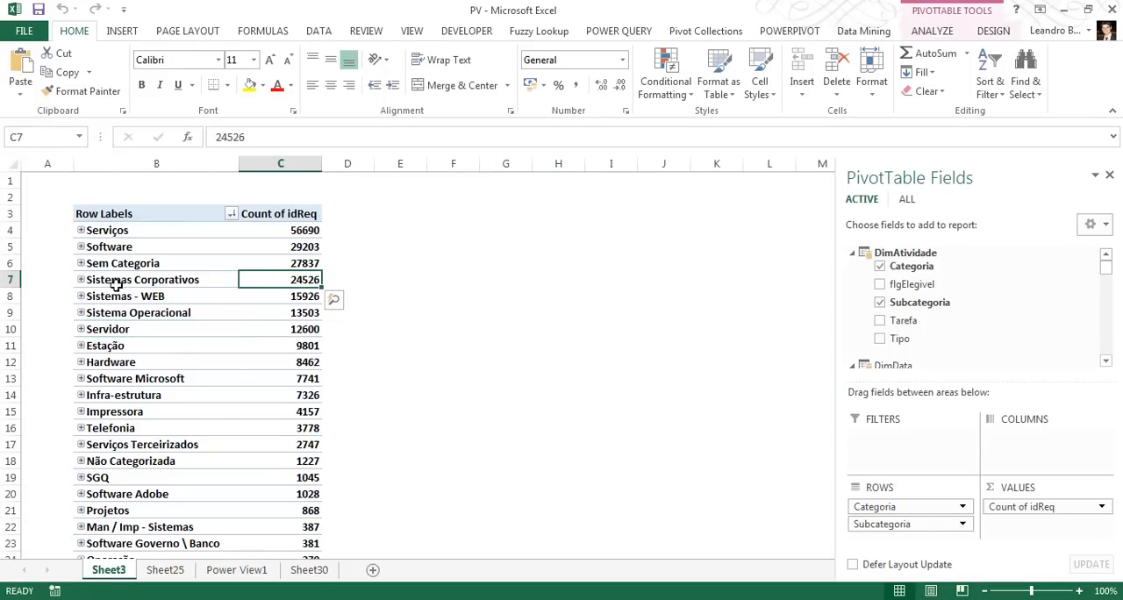
{"action": "left_click", "coordinate": [79, 231]}
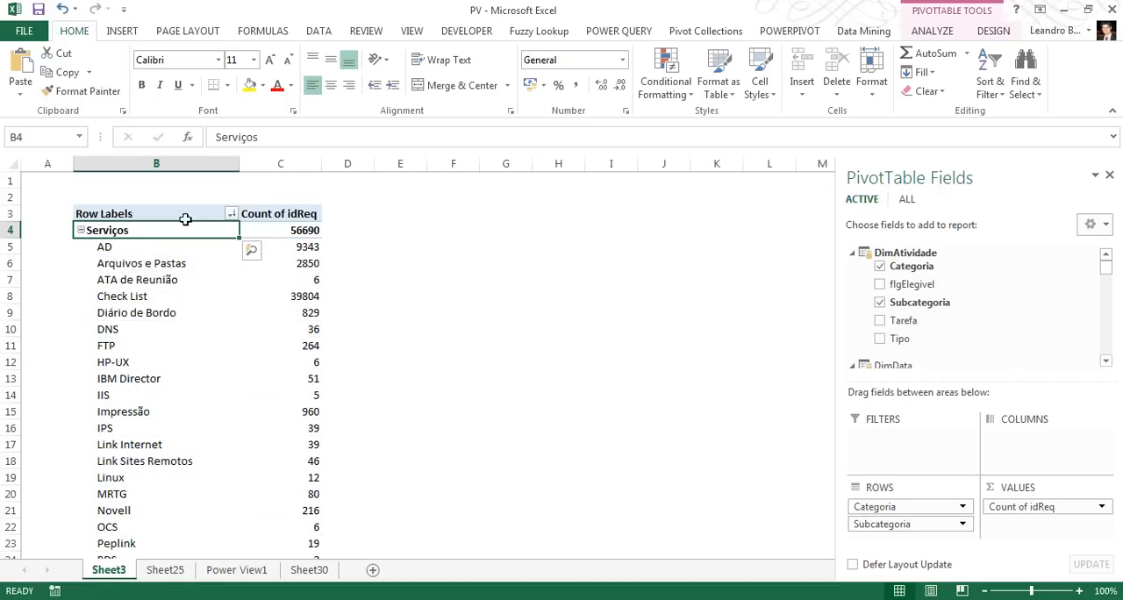
{"action": "left_click", "coordinate": [80, 230]}
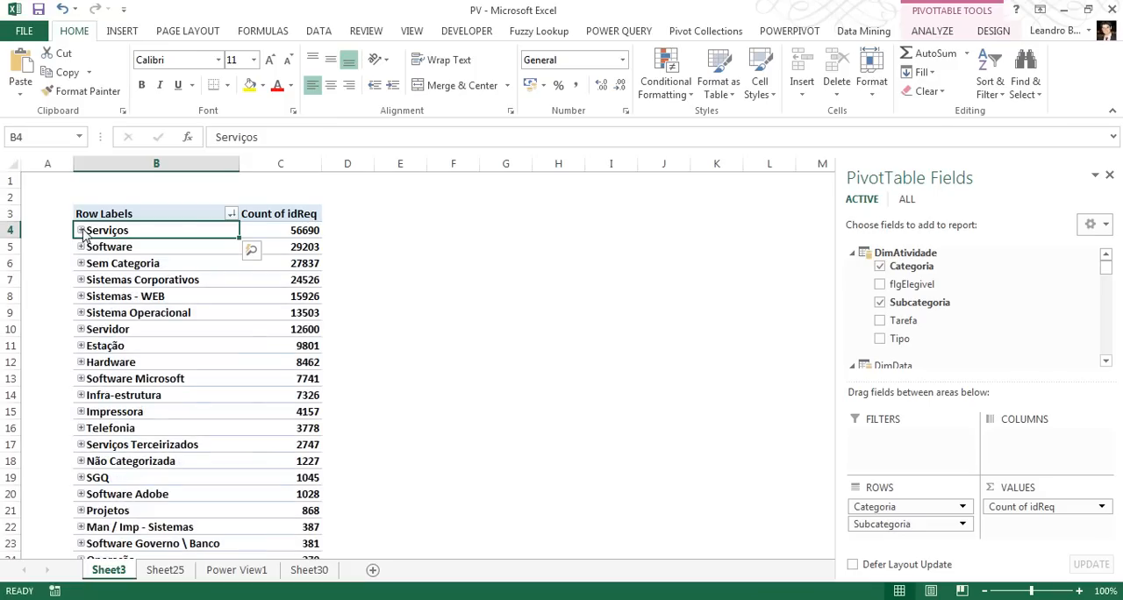
Use Quick Explore on the Serviços category to drill to the Ano field of DimData
{"action": "left_click", "coordinate": [251, 252]}
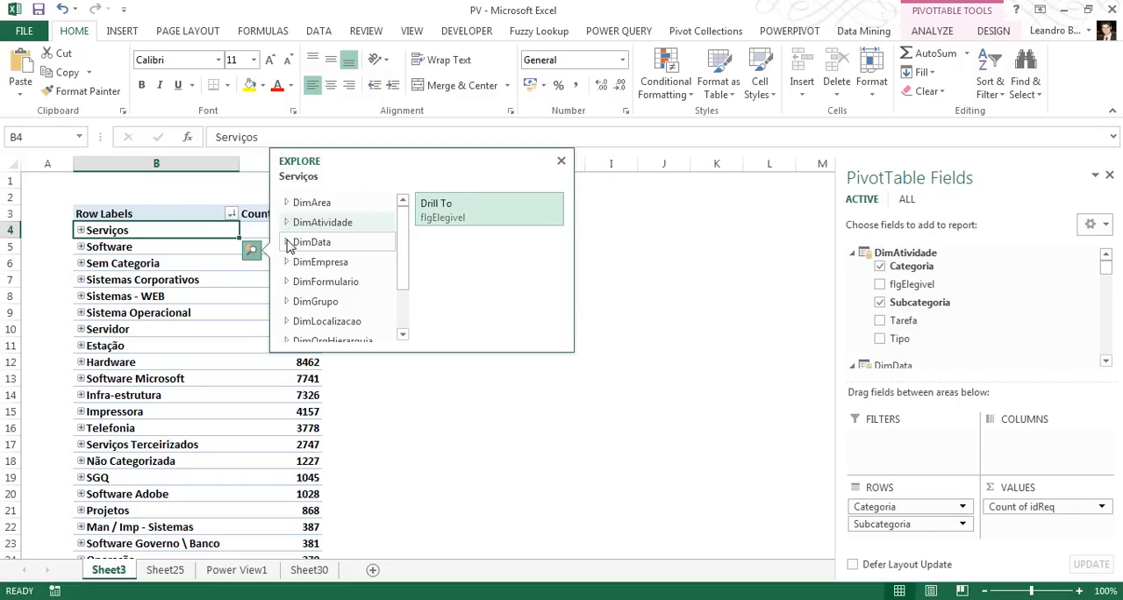
{"action": "left_click", "coordinate": [287, 243]}
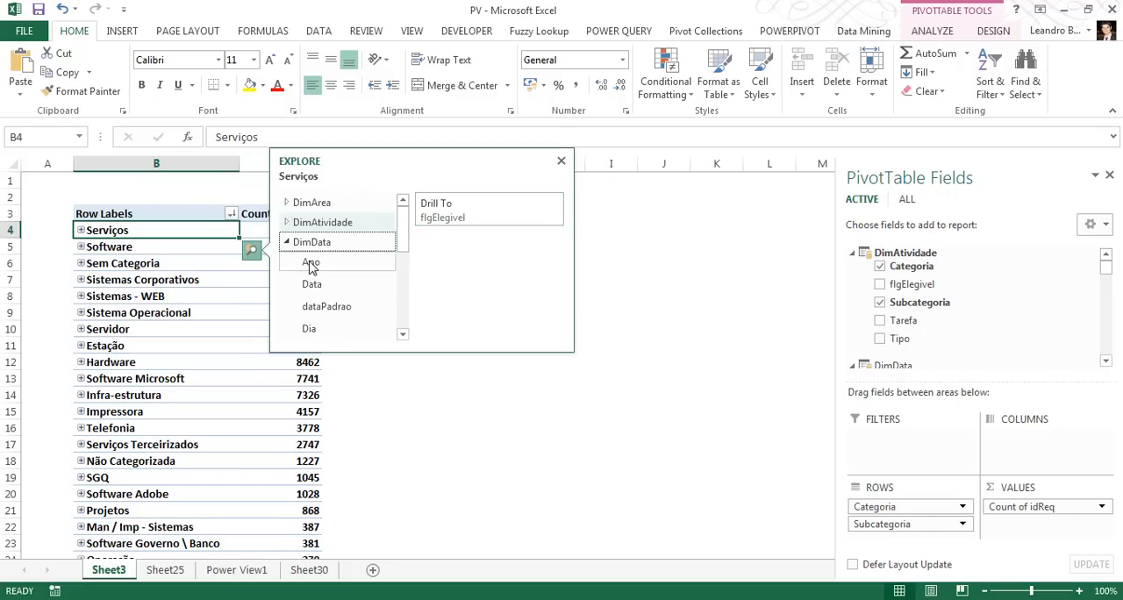
{"action": "left_click", "coordinate": [311, 265]}
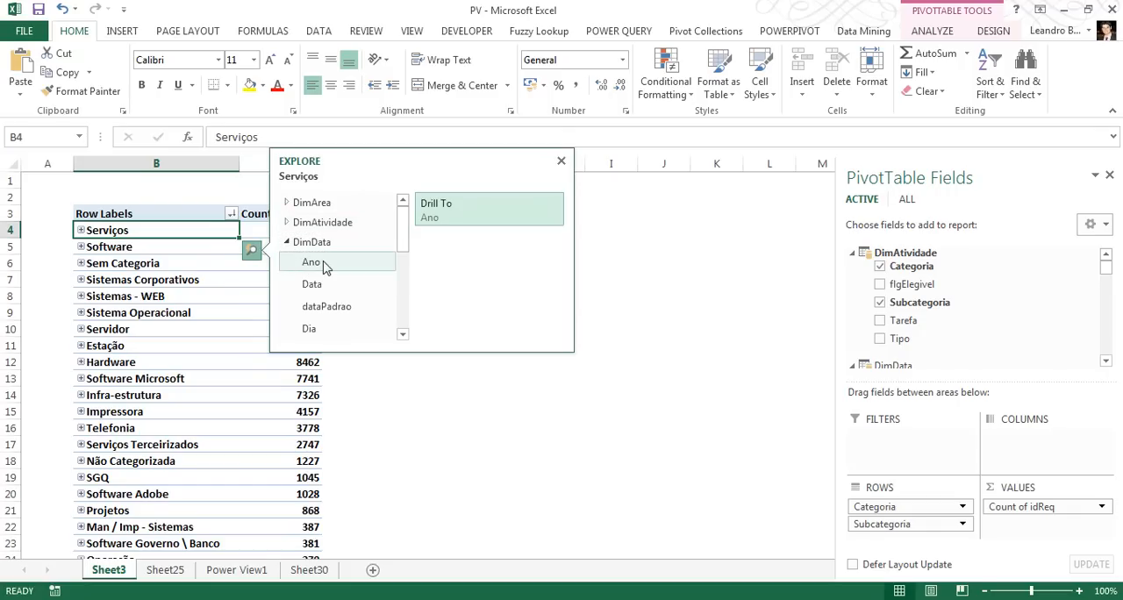
{"action": "left_click", "coordinate": [324, 267]}
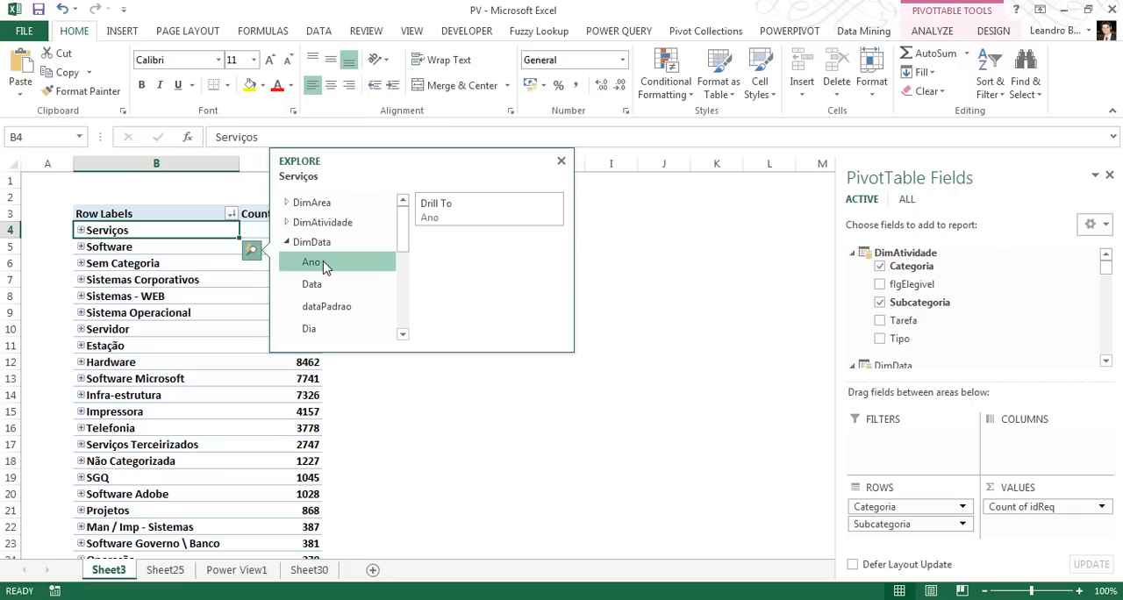
{"action": "left_click", "coordinate": [490, 210]}
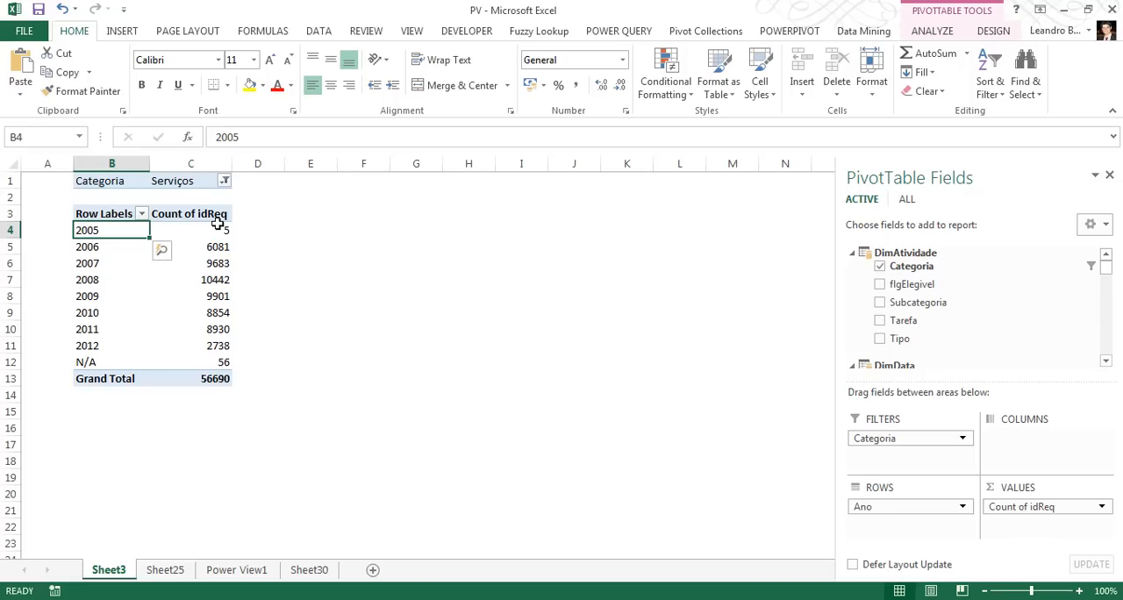
Sort the years in the PivotTable by Count of idReq from largest to smallest
{"action": "left_click", "coordinate": [217, 229]}
{"action": "right_click", "coordinate": [217, 230]}
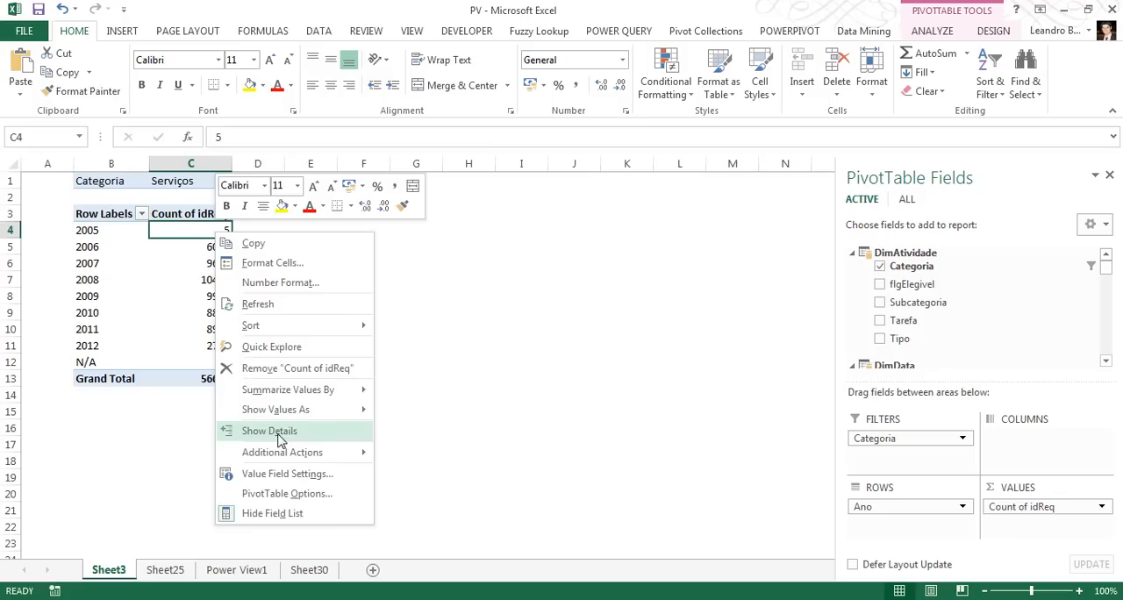
{"action": "mouse_move", "coordinate": [292, 418]}
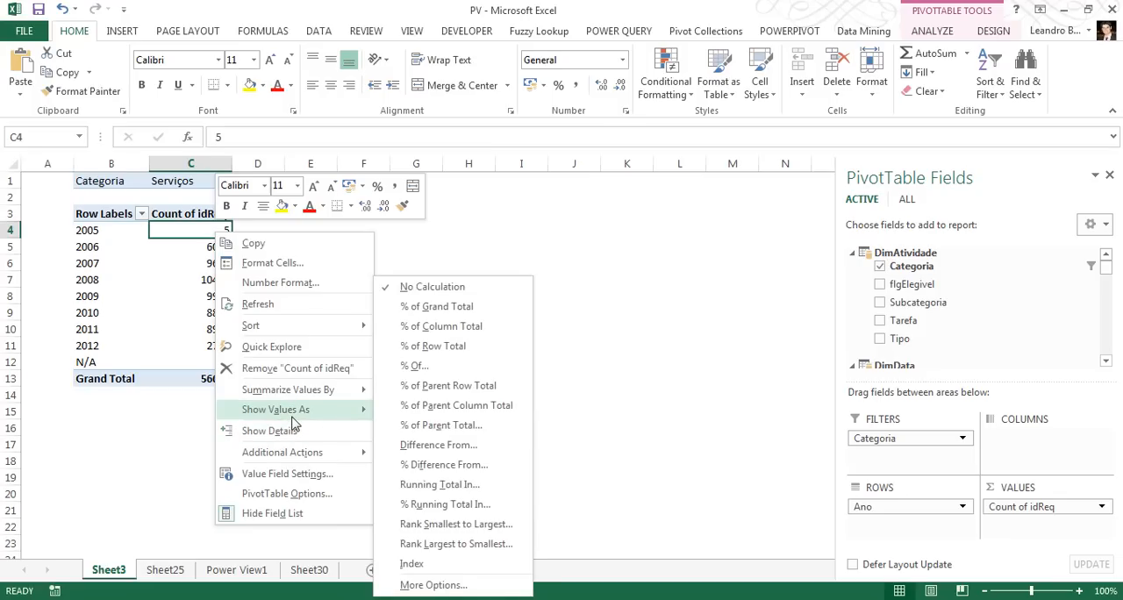
{"action": "left_click", "coordinate": [187, 216]}
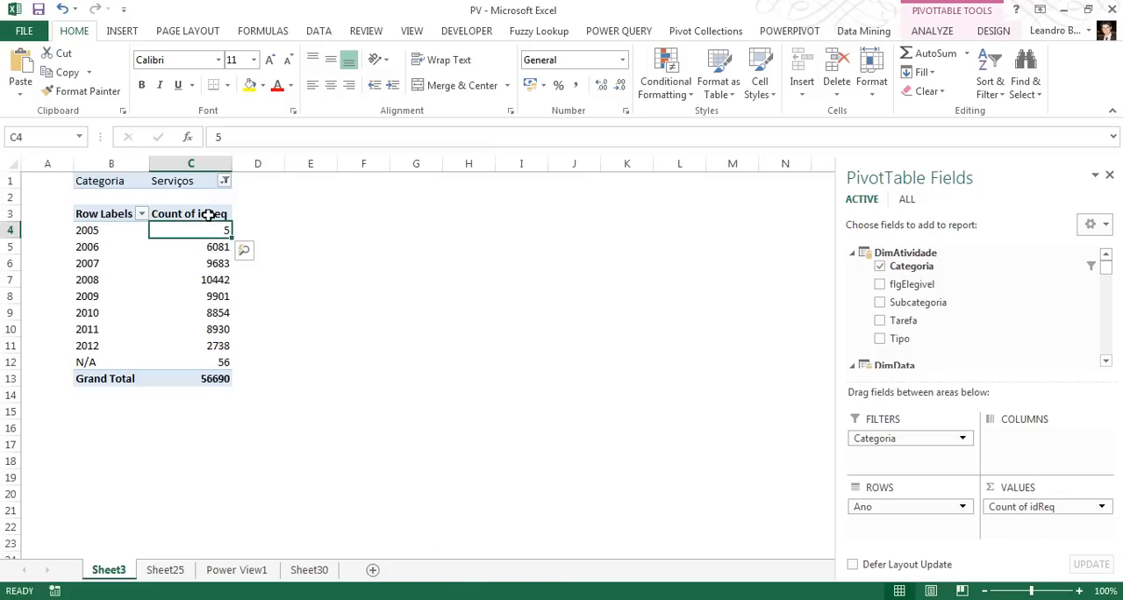
{"action": "right_click", "coordinate": [210, 233]}
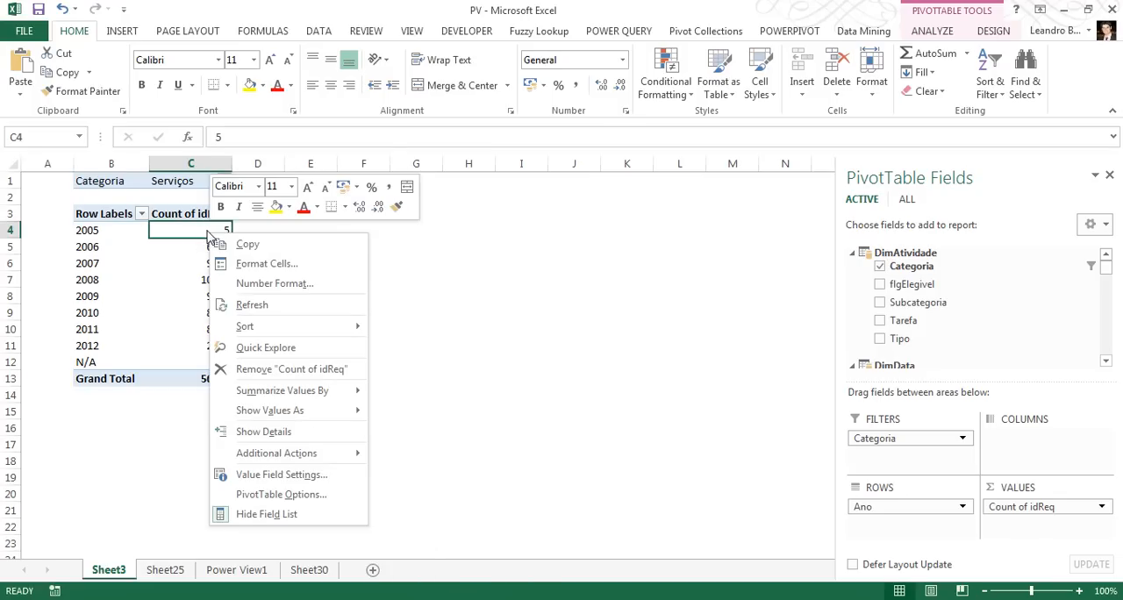
{"action": "mouse_move", "coordinate": [299, 327]}
{"action": "left_click", "coordinate": [402, 331]}
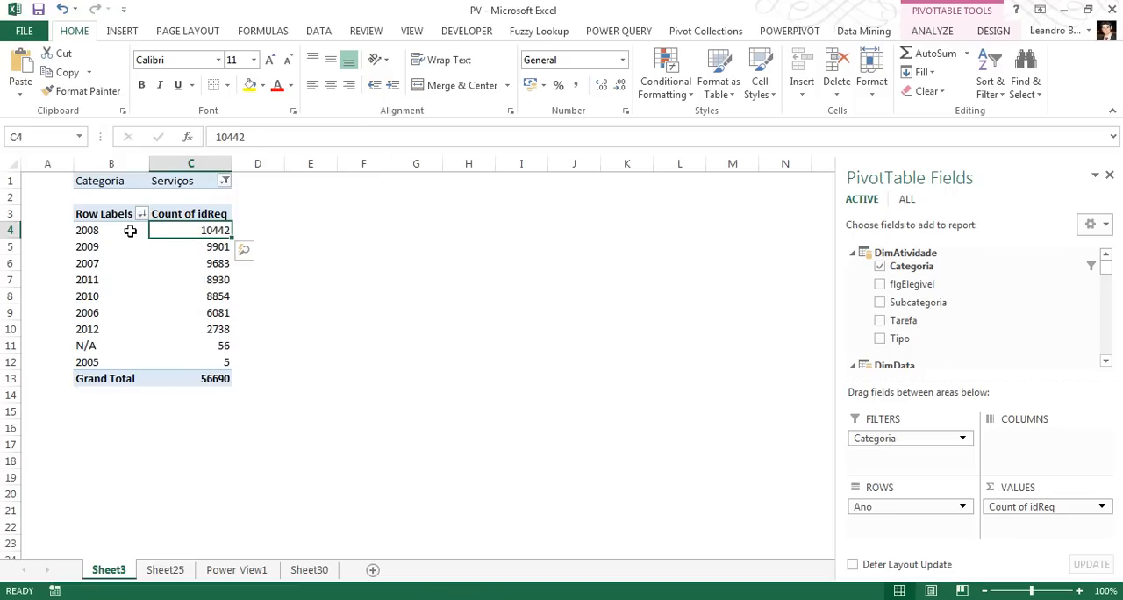
Use Quick Explore on the year 2008 to drill to the Empresa field of DimEmpresa
{"action": "left_click", "coordinate": [130, 230]}
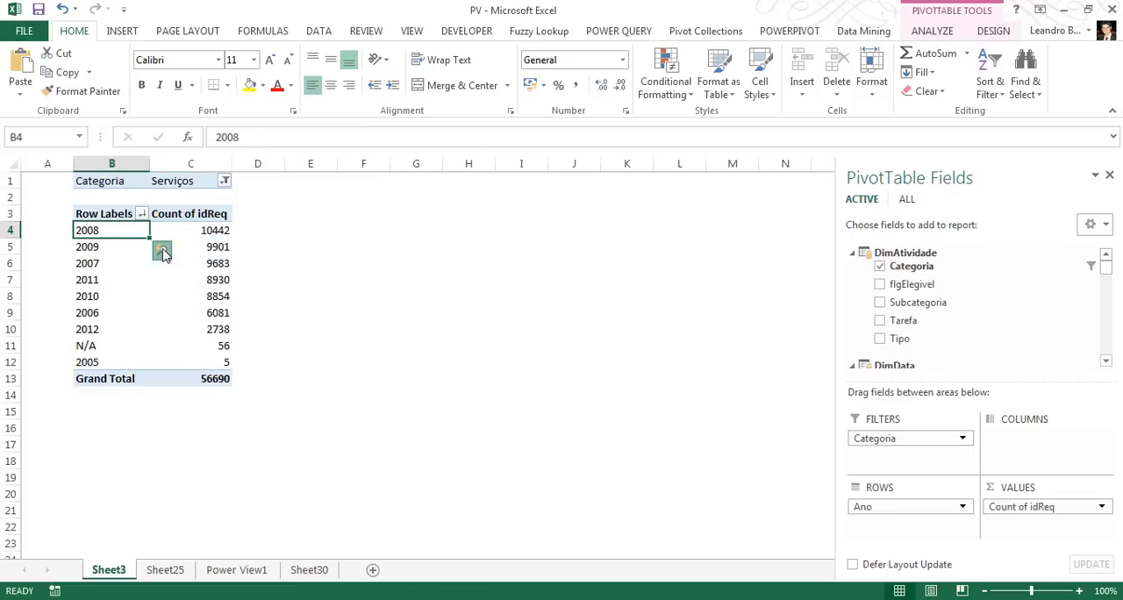
{"action": "left_click", "coordinate": [162, 251]}
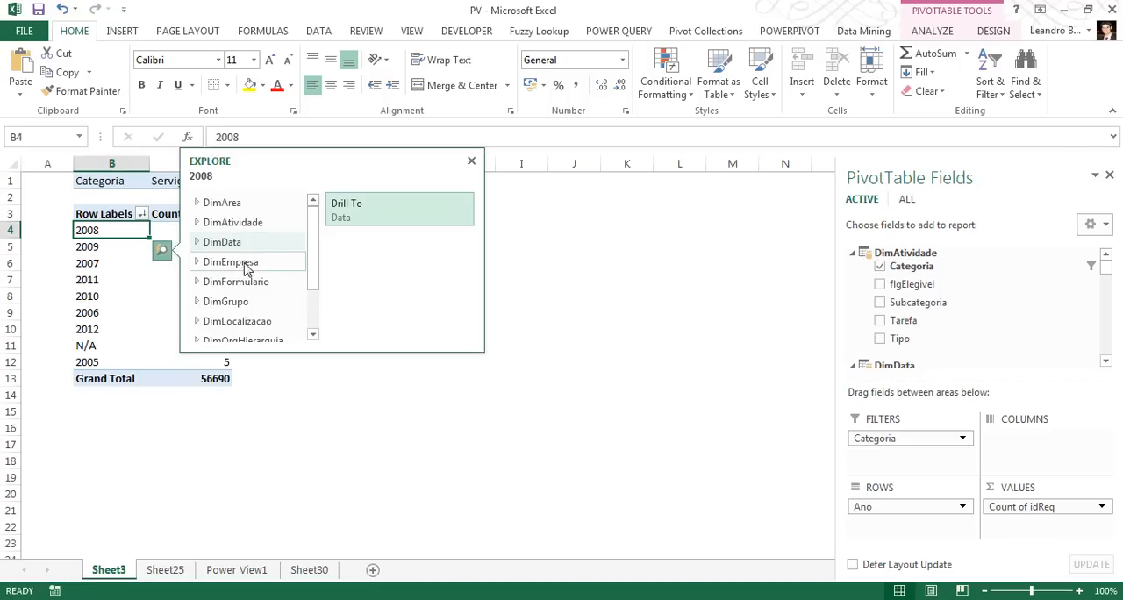
{"action": "left_click", "coordinate": [196, 262]}
{"action": "mouse_move", "coordinate": [314, 246]}
{"action": "left_mouse_down"}
{"action": "mouse_move", "coordinate": [315, 297]}
{"action": "mouse_move", "coordinate": [318, 275]}
{"action": "mouse_move", "coordinate": [299, 238]}
{"action": "left_mouse_up"}
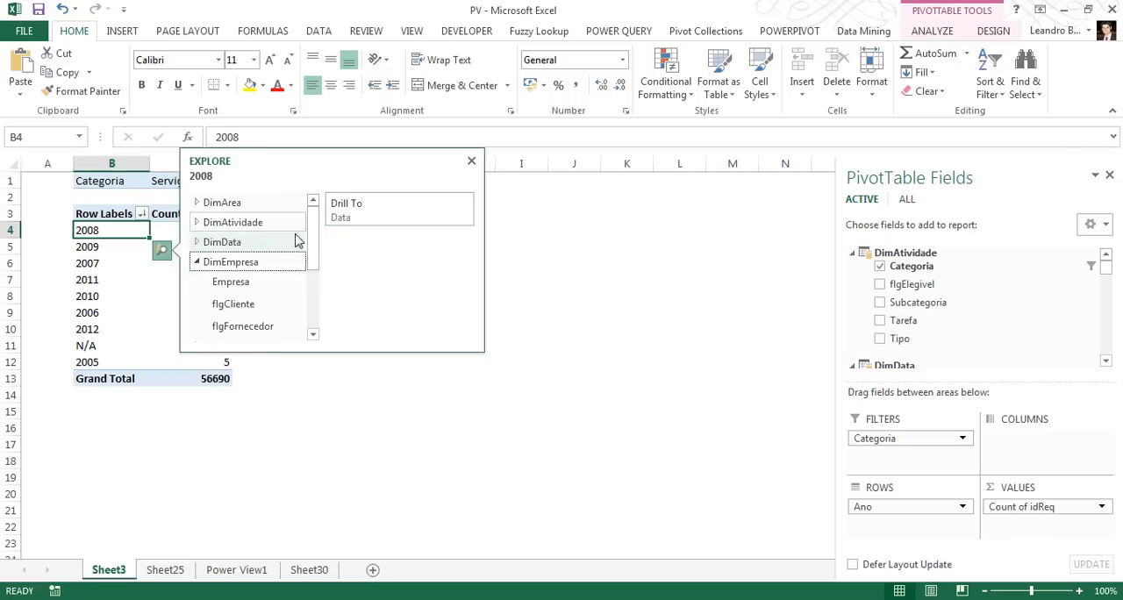
{"action": "left_click", "coordinate": [230, 285]}
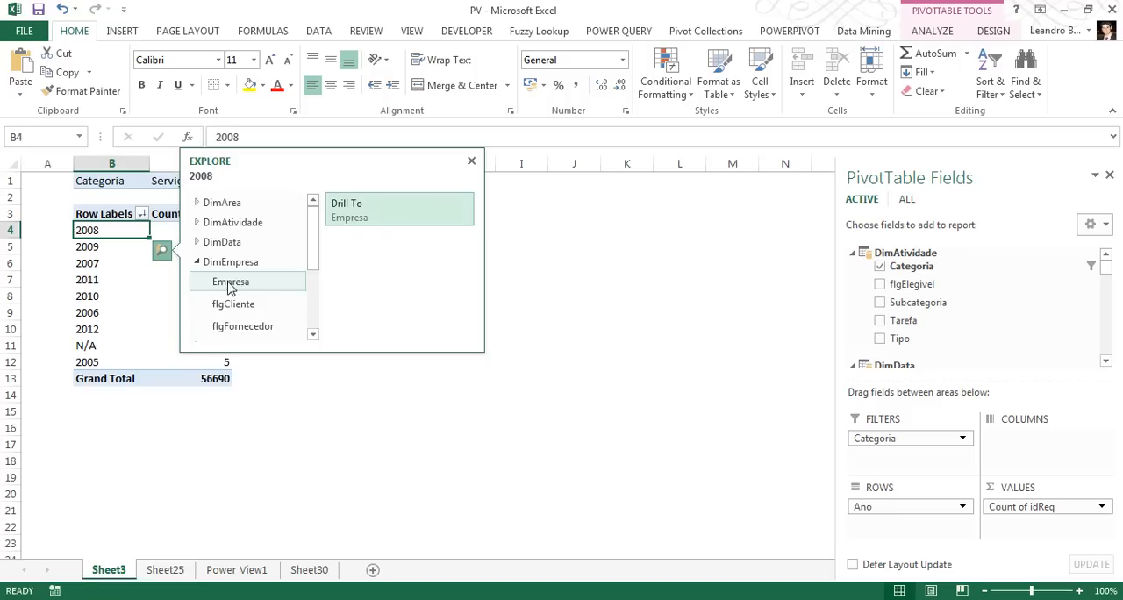
{"action": "left_click", "coordinate": [384, 215]}
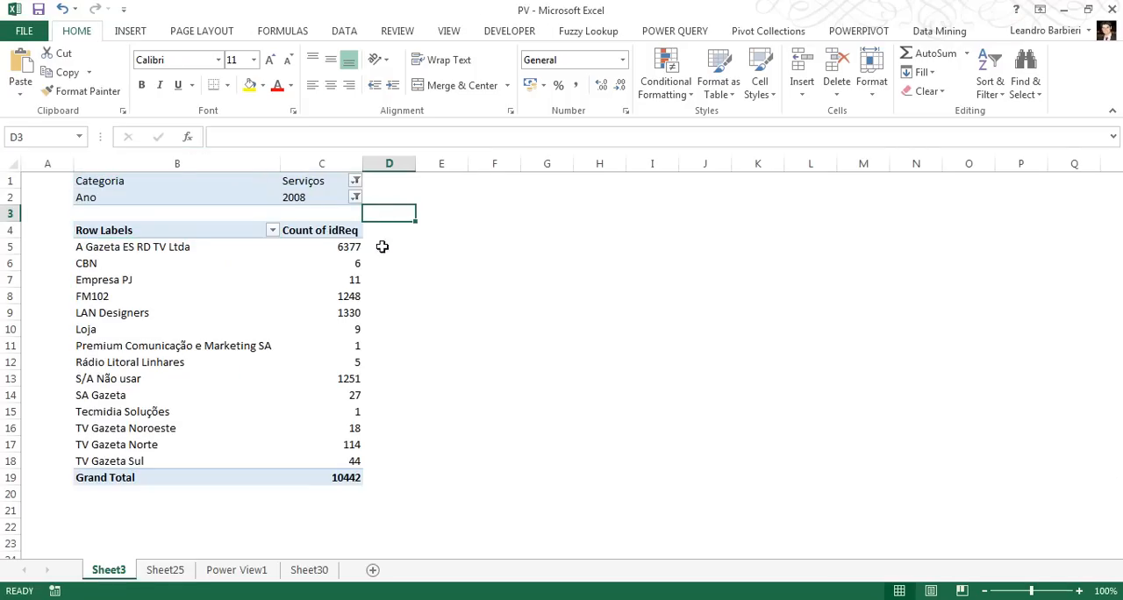
Sort the companies in the PivotTable by Count of idReq from largest to smallest
{"action": "left_click", "coordinate": [345, 251]}
{"action": "right_click", "coordinate": [345, 251]}
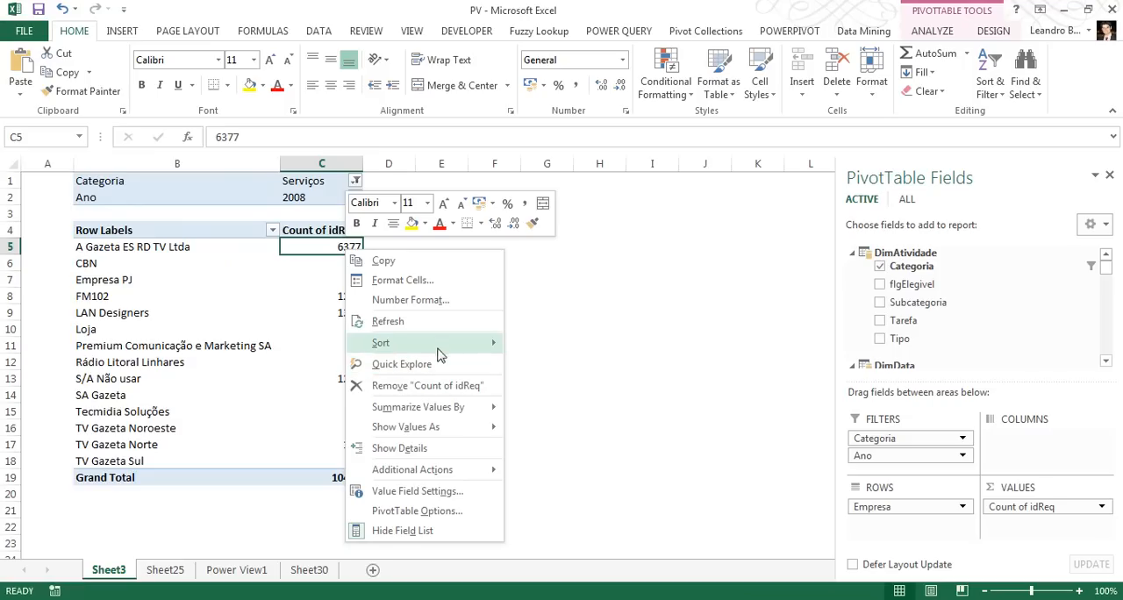
{"action": "mouse_move", "coordinate": [441, 348]}
{"action": "left_click", "coordinate": [544, 364]}
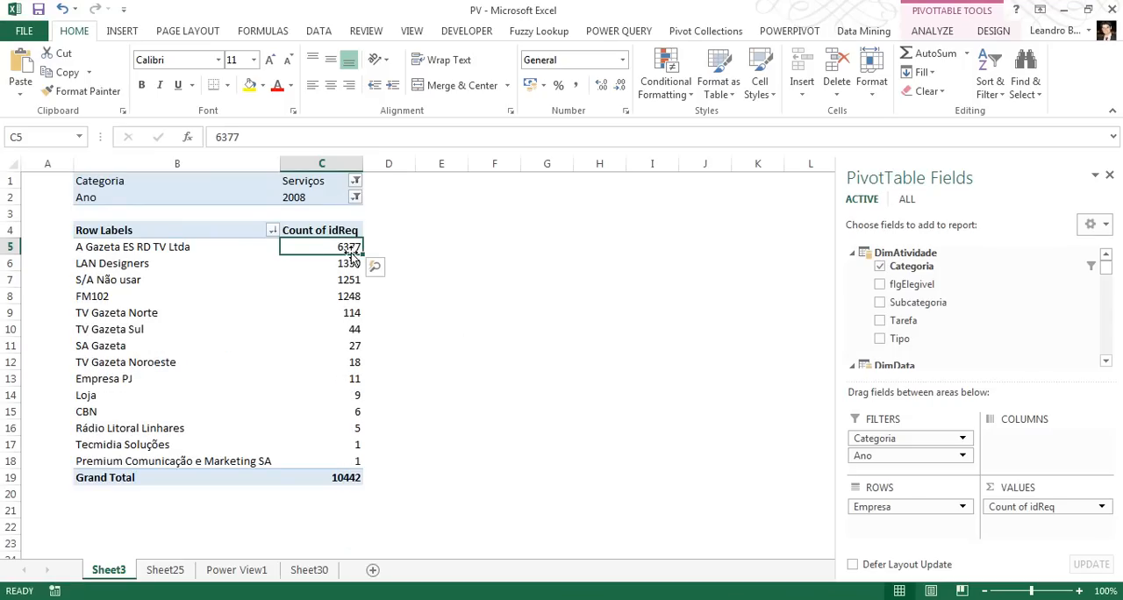
Use Quick Explore on A Gazeta ES RD TV Ltda to drill to the Grupo field of DimGrupo
{"action": "left_click", "coordinate": [258, 250]}
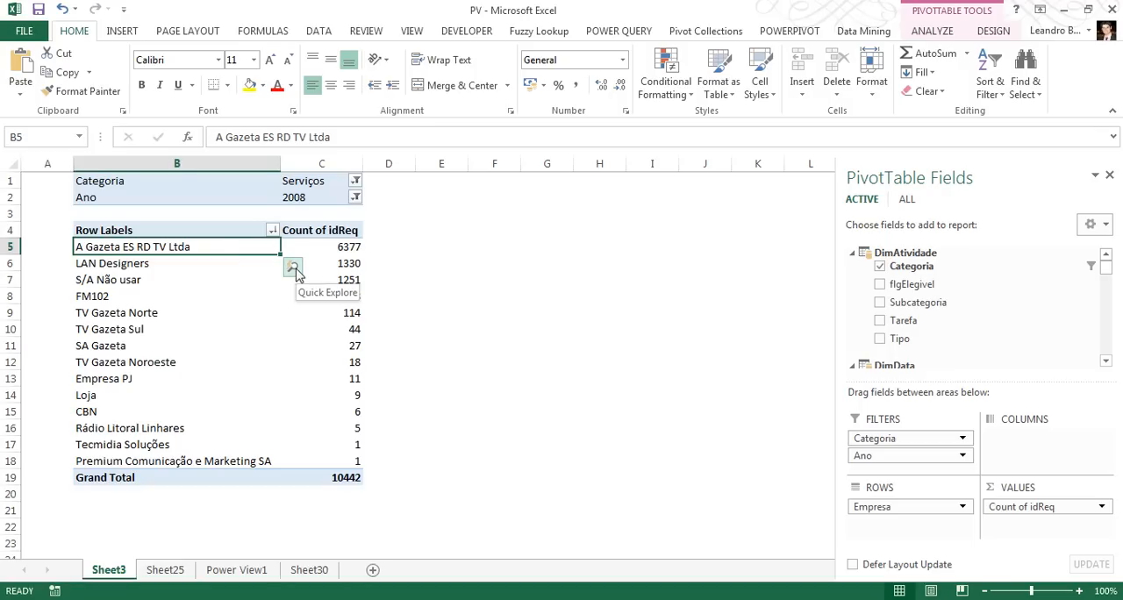
{"action": "left_click", "coordinate": [294, 270]}
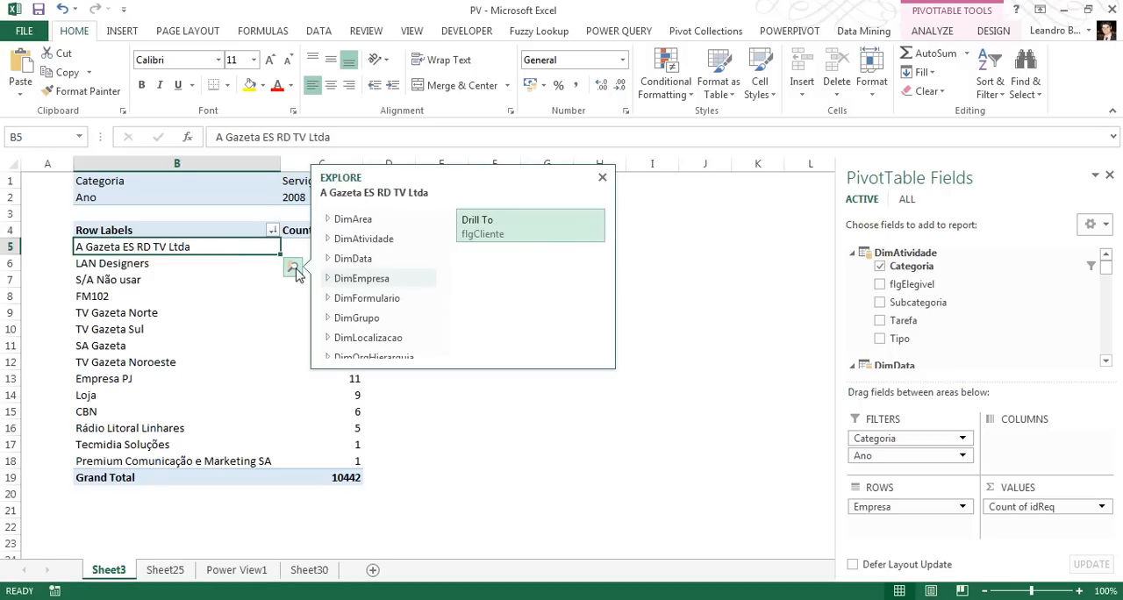
{"action": "left_click_drag", "start_coordinate": [445, 284], "coordinate": [441, 320]}
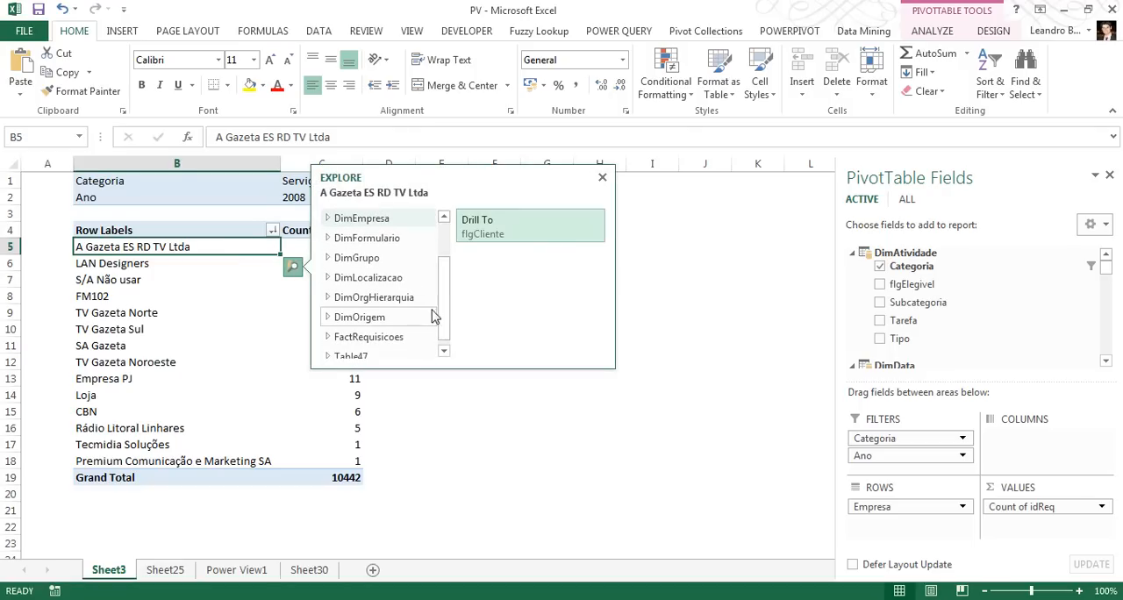
{"action": "left_click", "coordinate": [328, 260]}
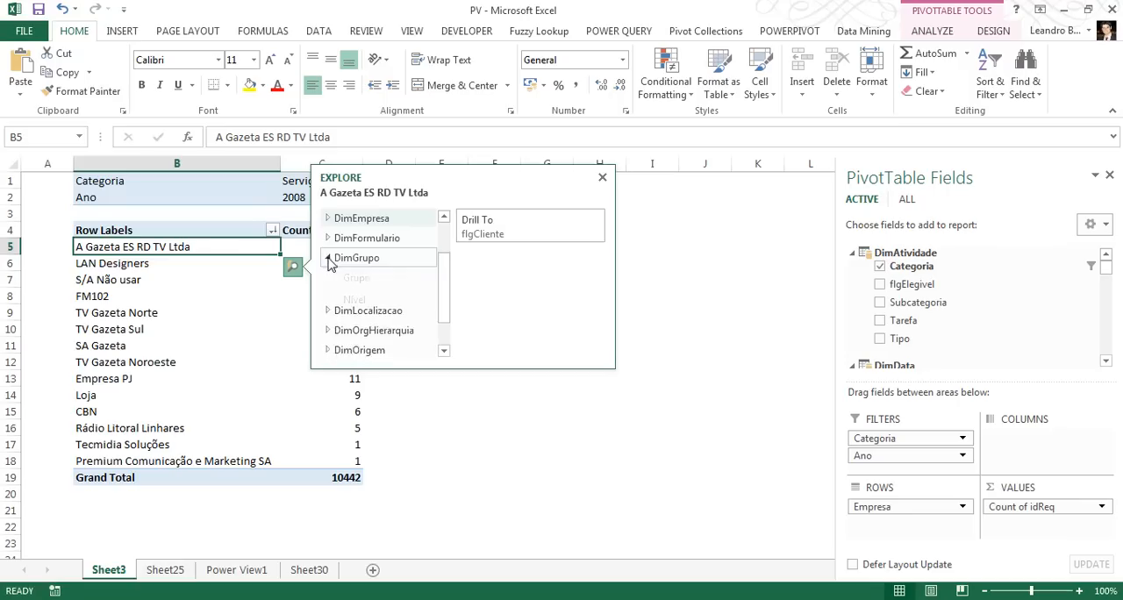
{"action": "left_click", "coordinate": [358, 280]}
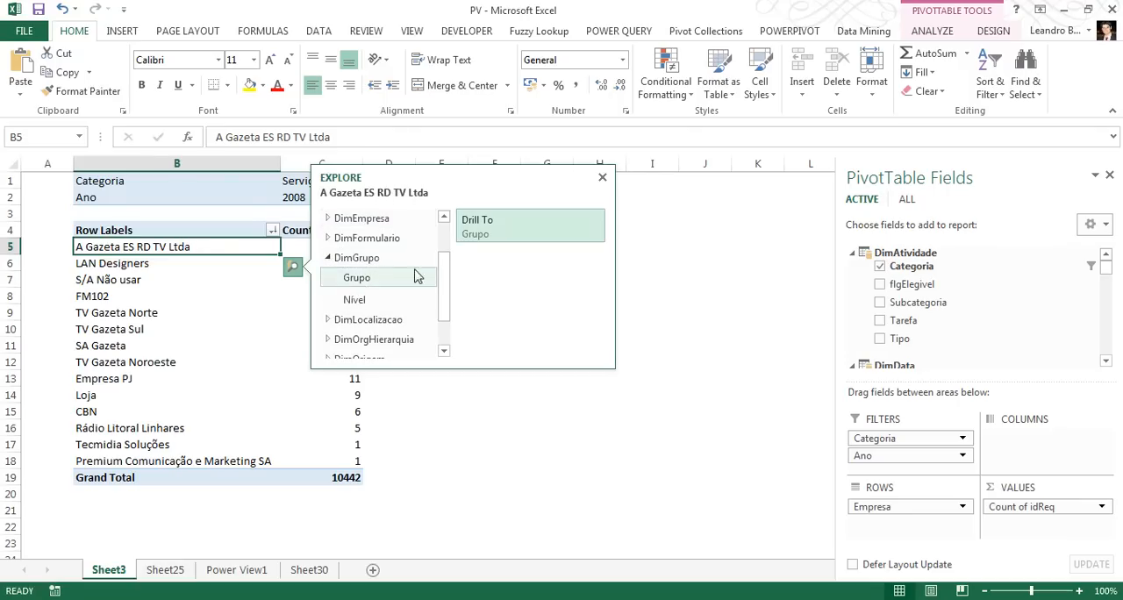
{"action": "left_click", "coordinate": [480, 224]}
{"action": "left_click", "coordinate": [484, 215]}
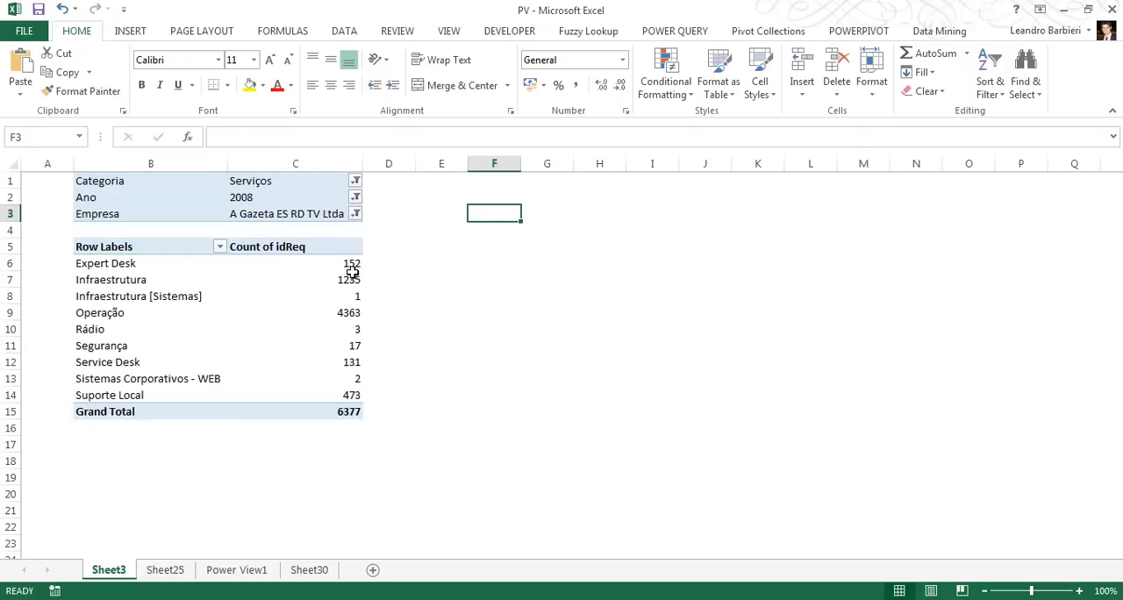
Sort the support groups in the PivotTable by Count of idReq from largest to smallest
{"action": "right_click", "coordinate": [354, 279]}
{"action": "mouse_move", "coordinate": [485, 367]}
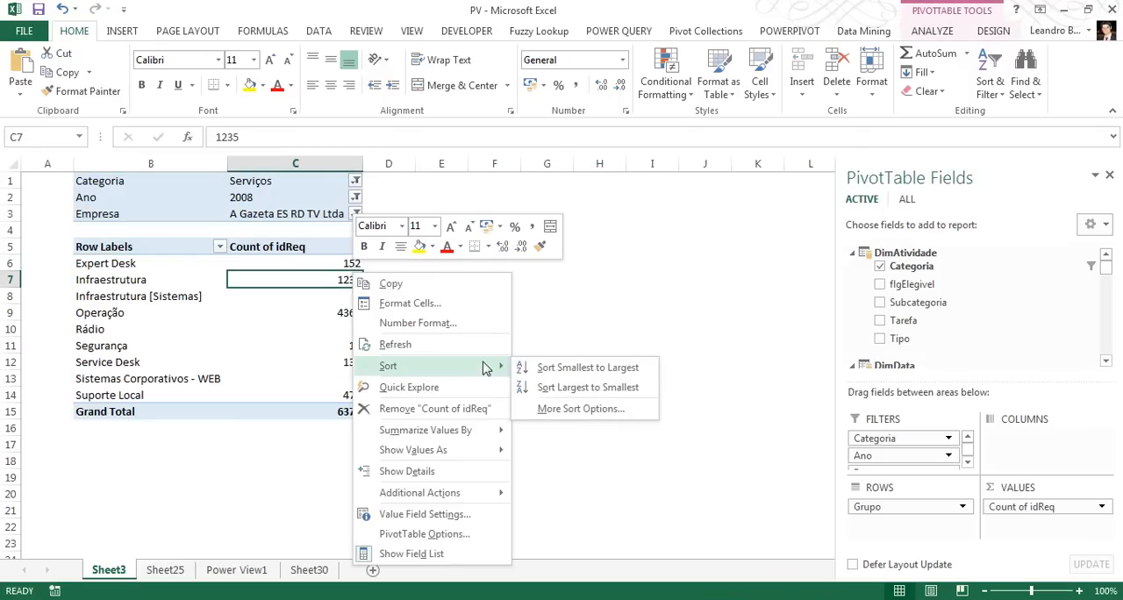
{"action": "left_click", "coordinate": [544, 387]}
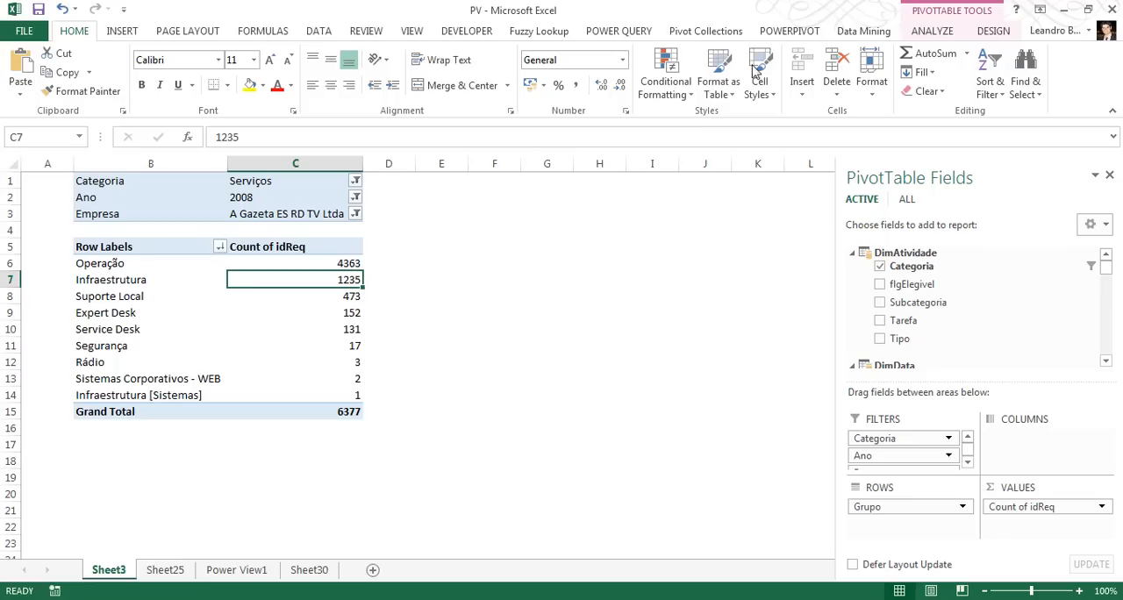
Insert a slicer for DimGrupo's Nível field, place it beside the PivotTable and filter to Nível 1
{"action": "left_click", "coordinate": [120, 32]}
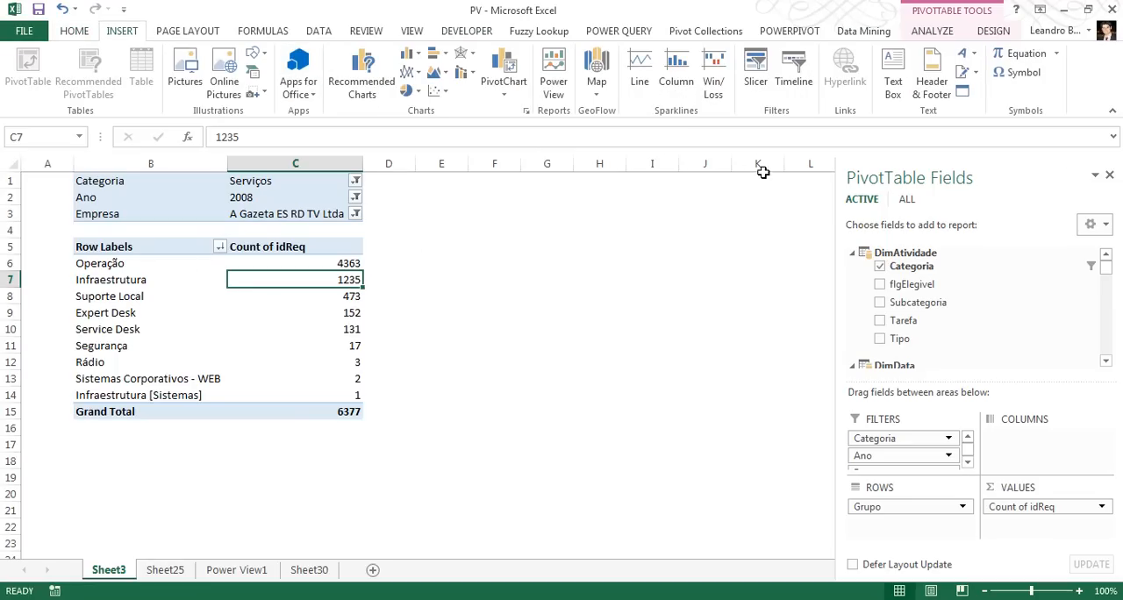
{"action": "left_click", "coordinate": [757, 88]}
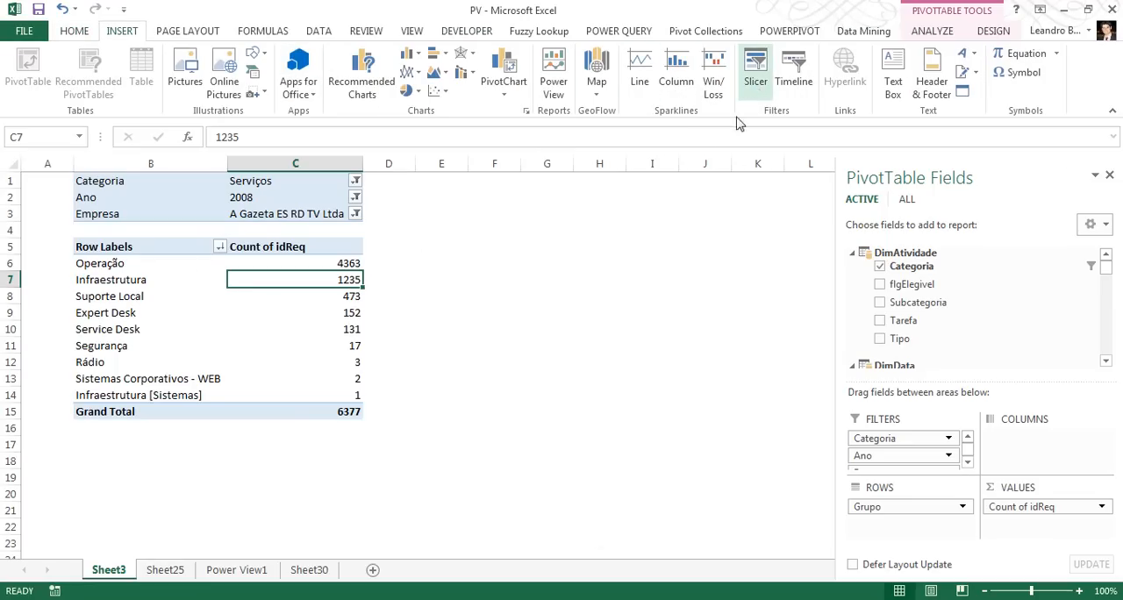
{"action": "left_click_drag", "start_coordinate": [685, 187], "coordinate": [568, 223]}
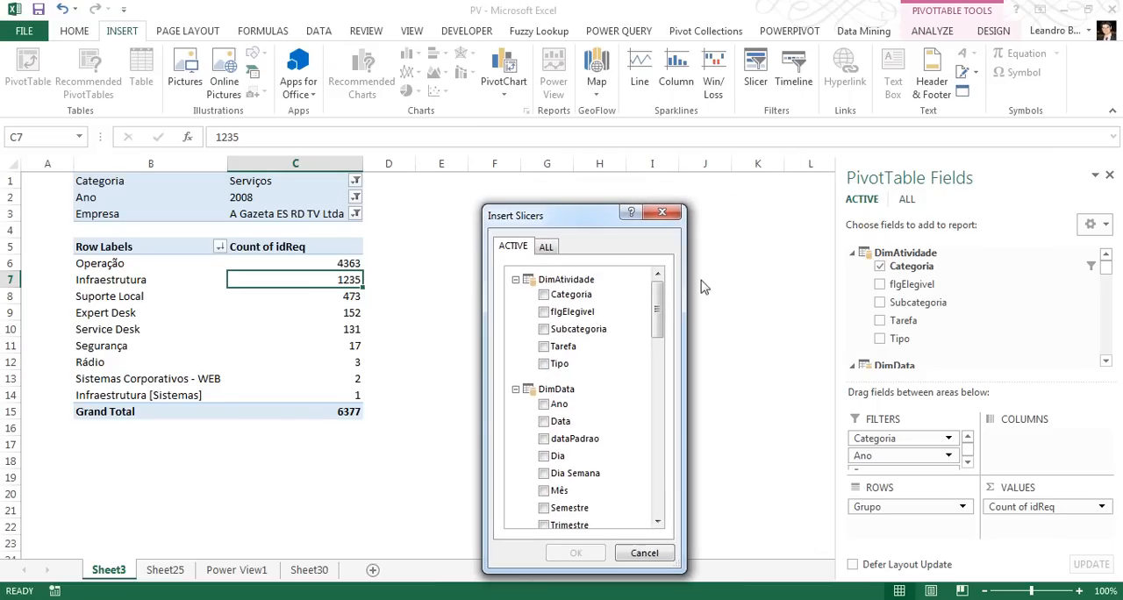
{"action": "left_click_drag", "start_coordinate": [657, 313], "coordinate": [658, 382]}
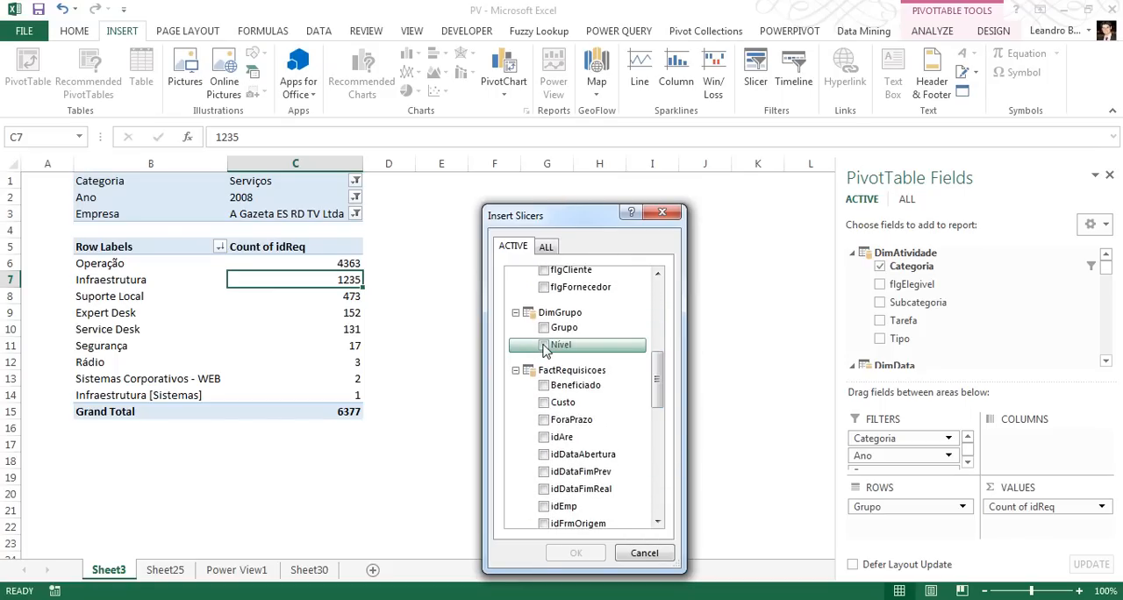
{"action": "left_click", "coordinate": [544, 347]}
{"action": "left_click", "coordinate": [573, 554]}
{"action": "left_click_drag", "start_coordinate": [459, 279], "coordinate": [518, 186]}
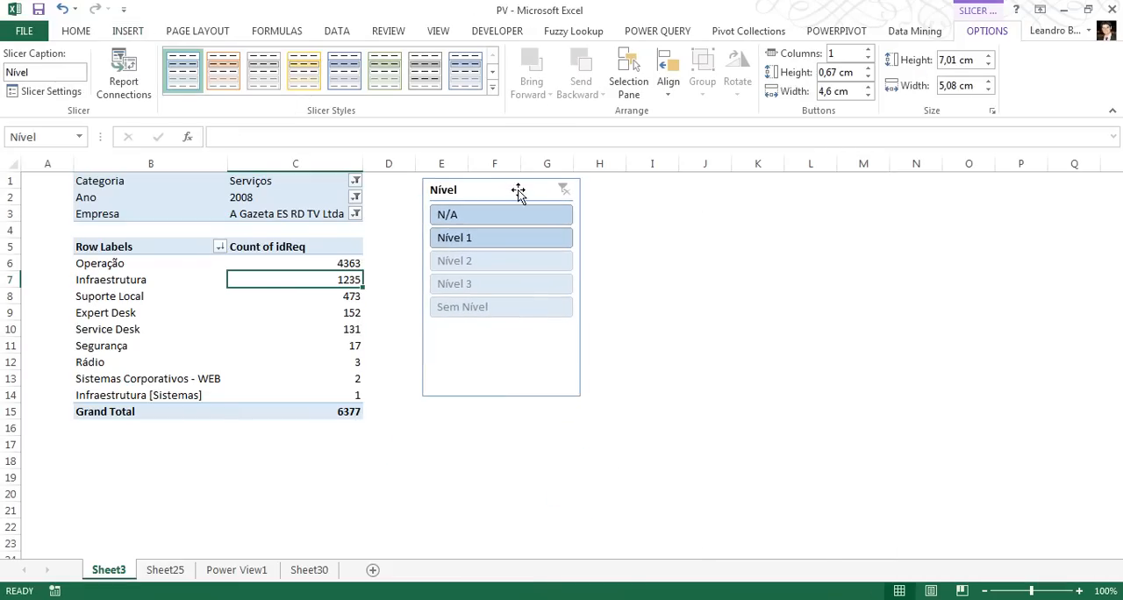
{"action": "left_click", "coordinate": [494, 237]}
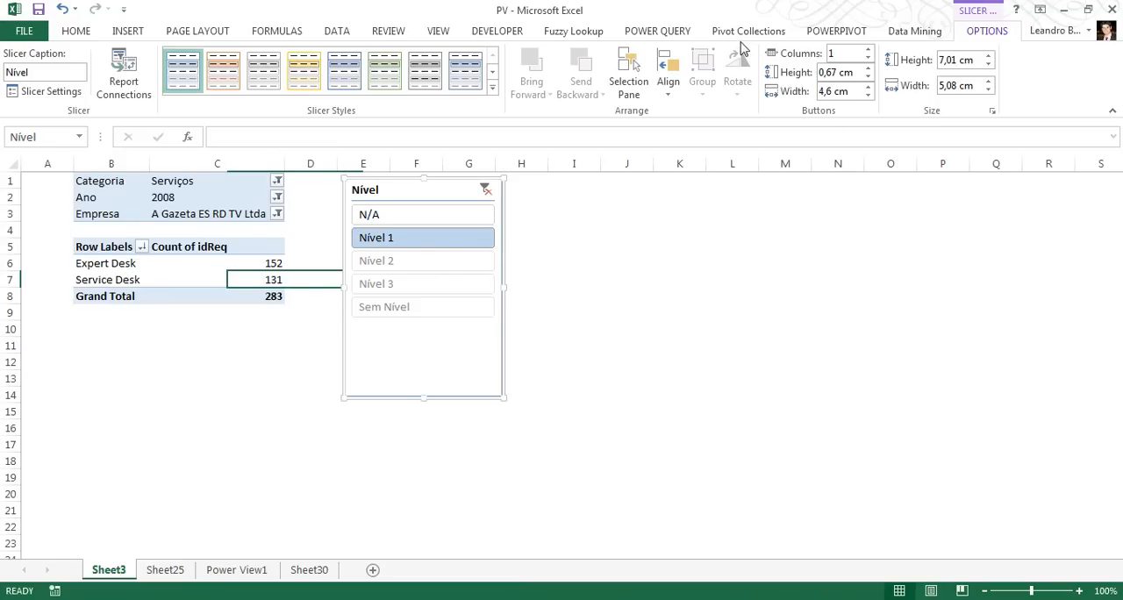
Insert a timeline for the PivotTable based on the Data field of DimData
{"action": "left_click", "coordinate": [228, 262]}
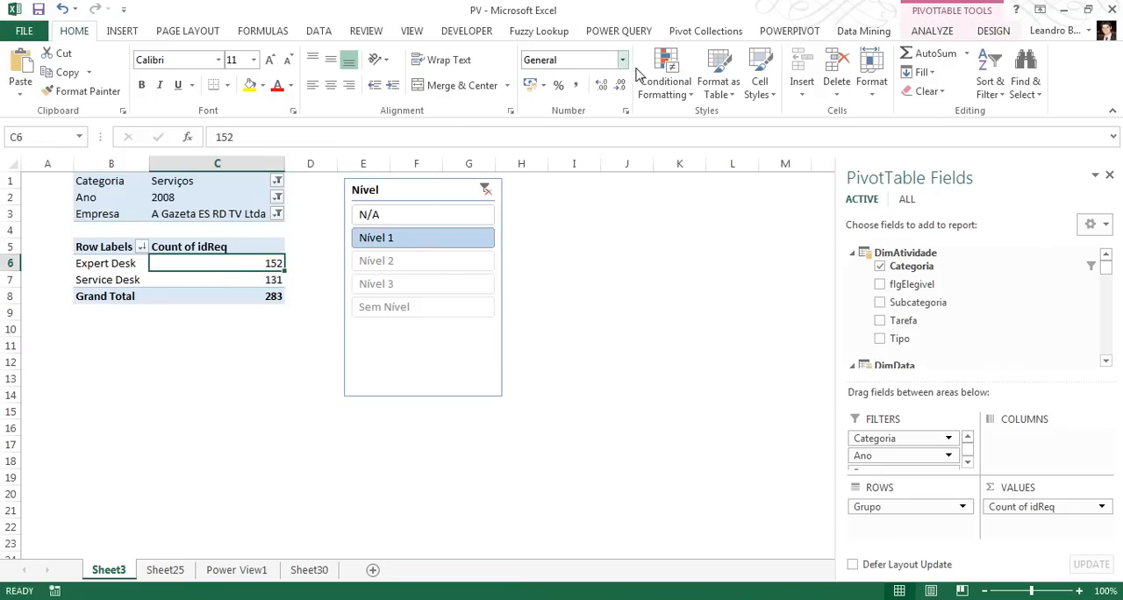
{"action": "left_click", "coordinate": [126, 32]}
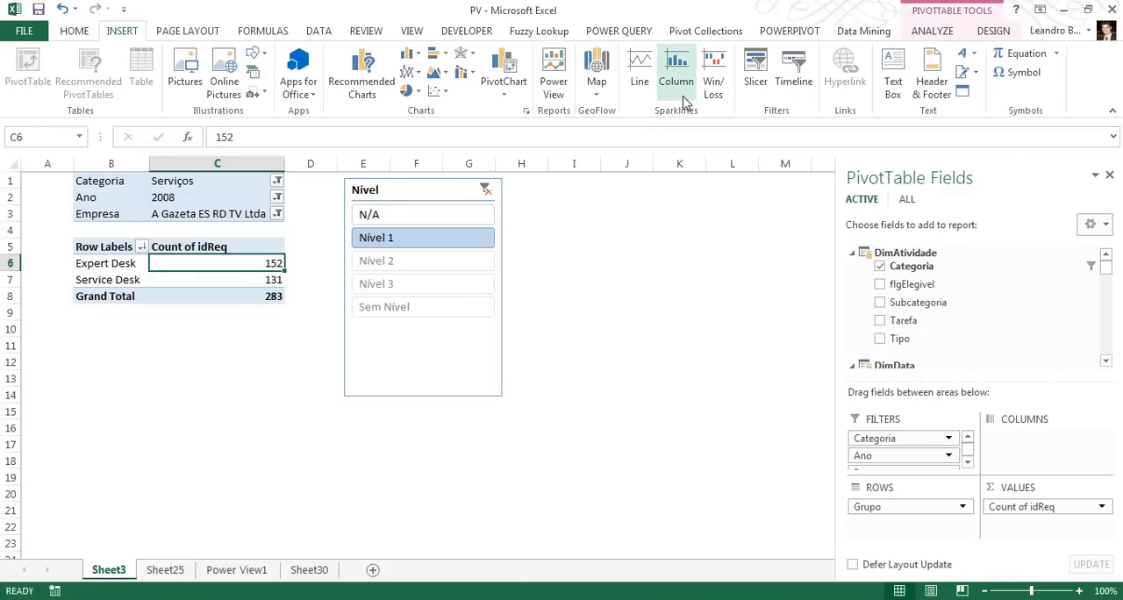
{"action": "left_click", "coordinate": [794, 84]}
{"action": "left_click", "coordinate": [659, 319]}
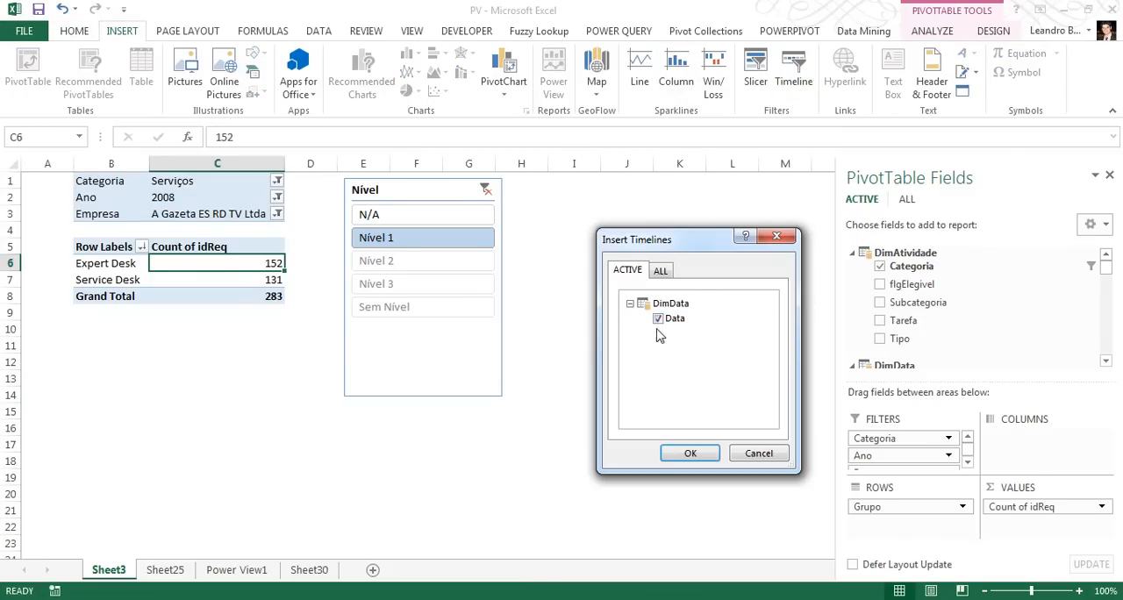
{"action": "left_click", "coordinate": [692, 452]}
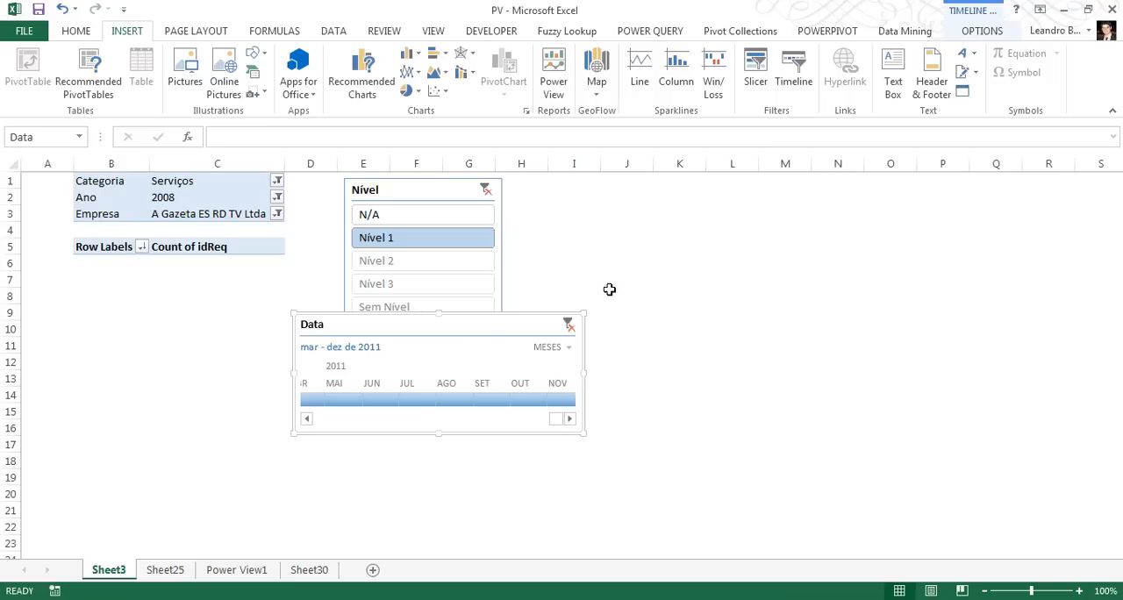
Move the Data timeline beside the Nível slicer and enlarge it so a full year of months fits
{"action": "left_click_drag", "start_coordinate": [472, 322], "coordinate": [212, 284]}
{"action": "mouse_move", "coordinate": [301, 380]}
{"action": "left_mouse_down"}
{"action": "mouse_move", "coordinate": [56, 378]}
{"action": "mouse_move", "coordinate": [300, 380]}
{"action": "left_mouse_up"}
{"action": "left_click_drag", "start_coordinate": [268, 289], "coordinate": [750, 241]}
{"action": "left_click_drag", "start_coordinate": [790, 336], "coordinate": [976, 392]}
{"action": "left_click_drag", "start_coordinate": [945, 348], "coordinate": [965, 297]}
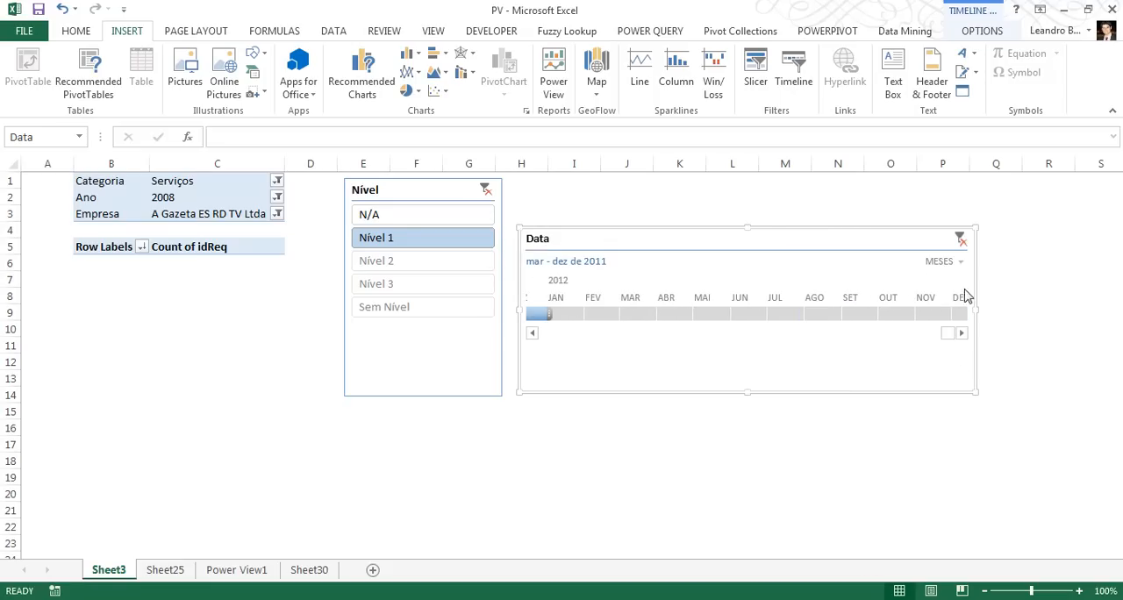
Extend the Data timeline's selected period to nov de 2010 - dez de 2011
{"action": "left_click", "coordinate": [532, 335]}
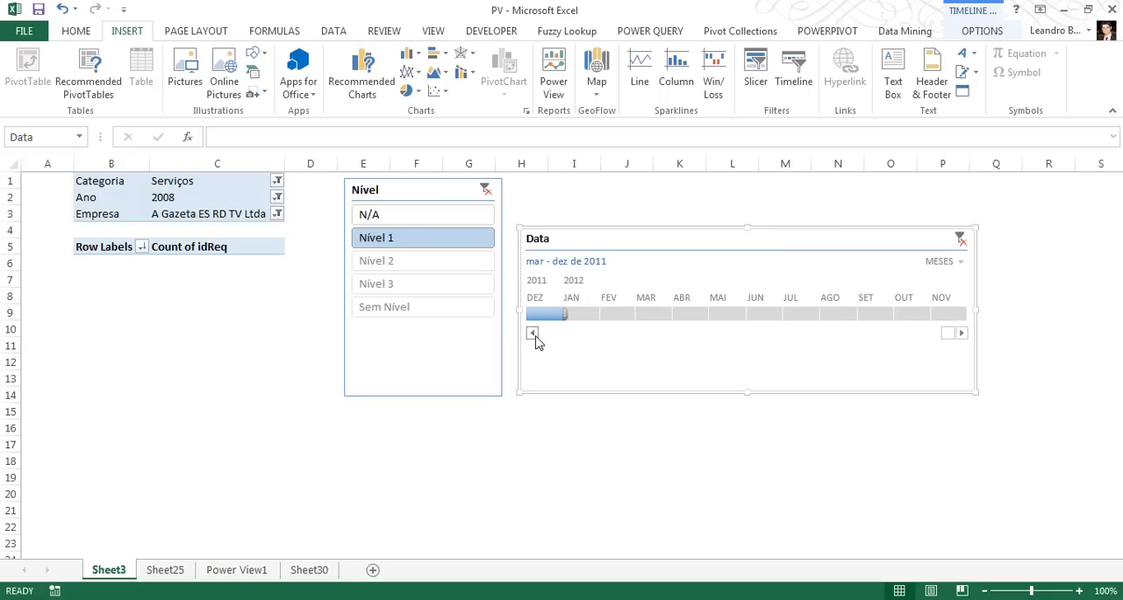
{"action": "left_click", "coordinate": [536, 336]}
{"action": "left_click", "coordinate": [535, 336]}
{"action": "left_click", "coordinate": [535, 336]}
{"action": "left_click", "coordinate": [536, 336]}
{"action": "left_click", "coordinate": [535, 336]}
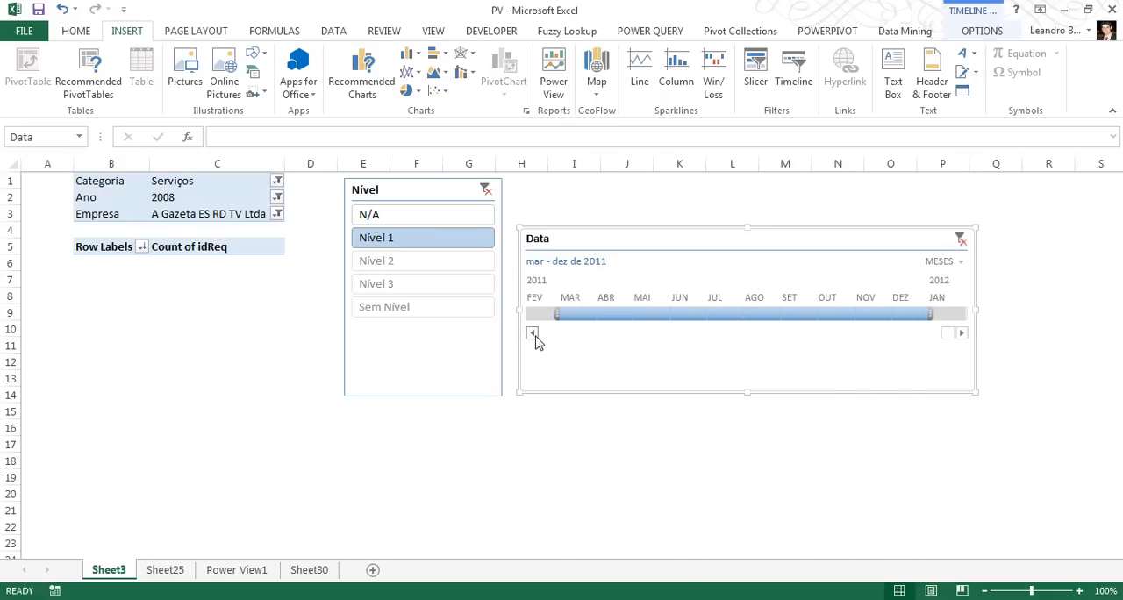
{"action": "left_click", "coordinate": [535, 336]}
{"action": "left_click", "coordinate": [534, 334]}
{"action": "left_click", "coordinate": [534, 334]}
{"action": "left_click_drag", "start_coordinate": [698, 316], "coordinate": [930, 316]}
{"action": "left_click_drag", "start_coordinate": [626, 322], "coordinate": [537, 320]}
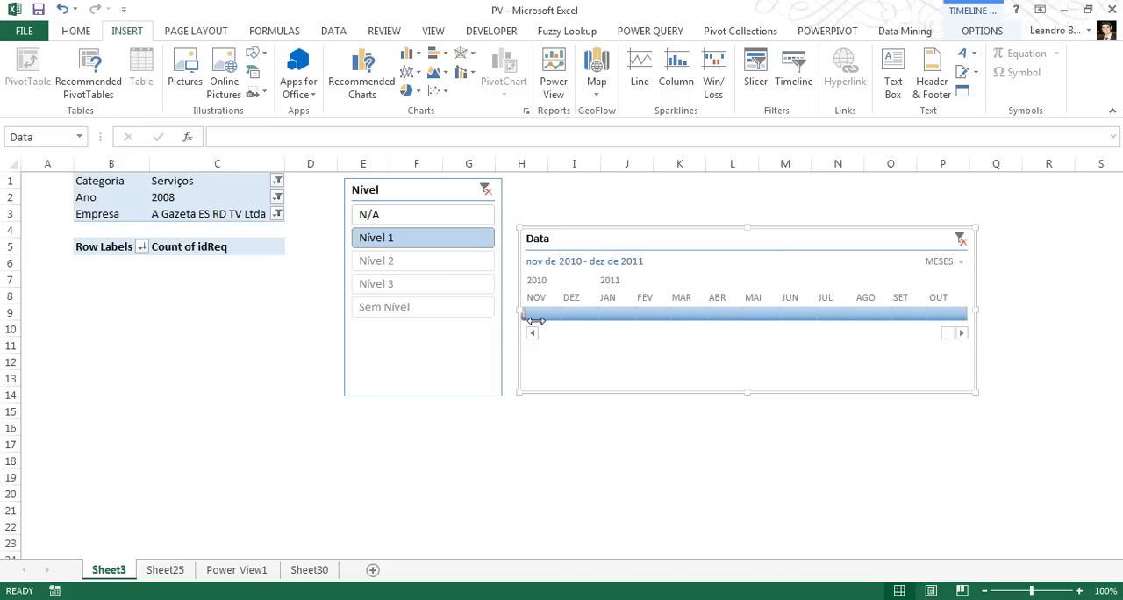
Place the Data timeline below the PivotTable and clear its date filter to include all periods
{"action": "left_click_drag", "start_coordinate": [657, 244], "coordinate": [231, 408]}
{"action": "left_click", "coordinate": [541, 408]}
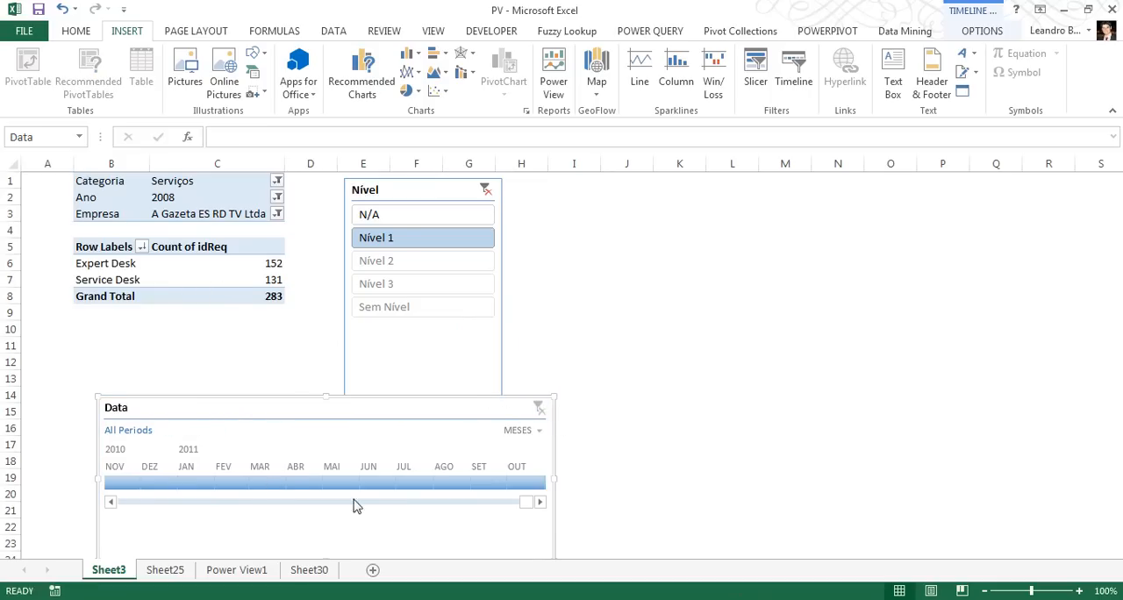
{"action": "left_click_drag", "start_coordinate": [519, 506], "coordinate": [556, 498]}
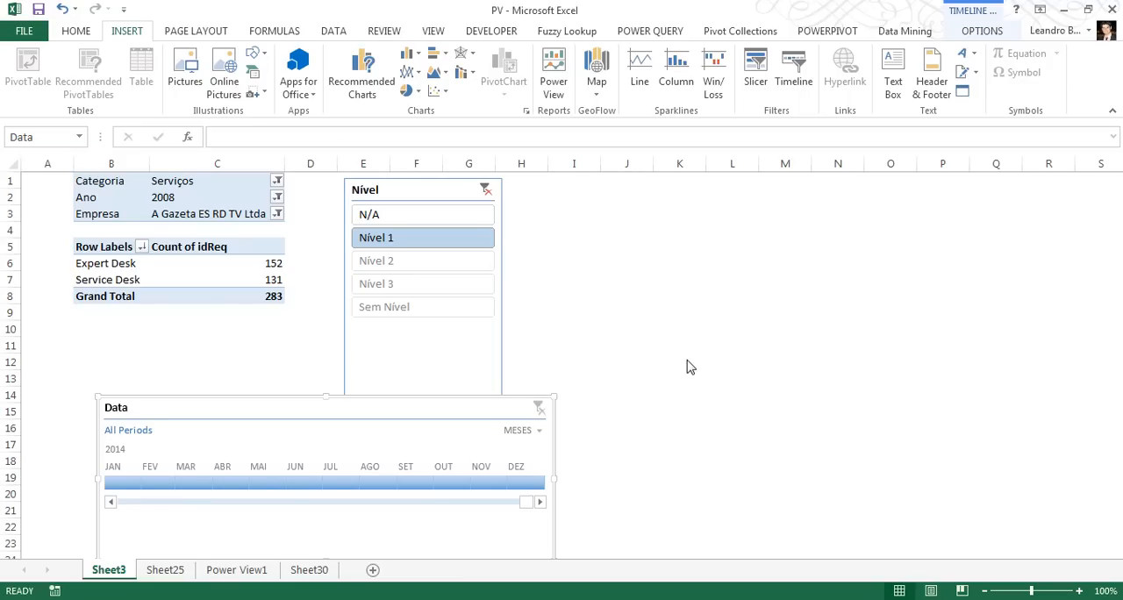
Open the recent Excel workbook Exemplo GeoFlow
{"action": "key", "text": "super"}
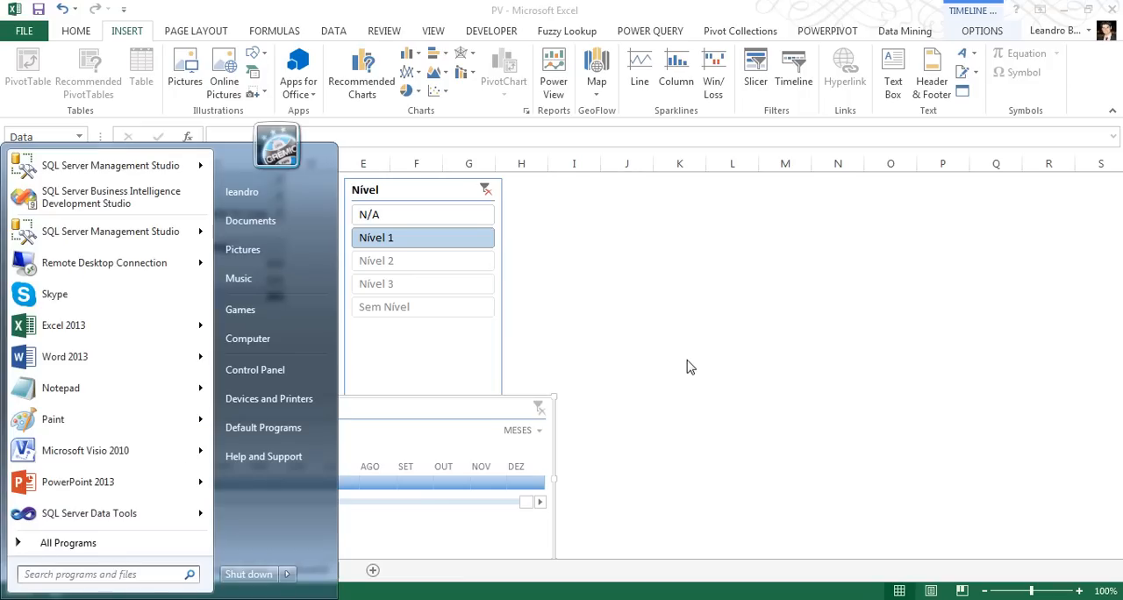
{"action": "left_click", "coordinate": [200, 325]}
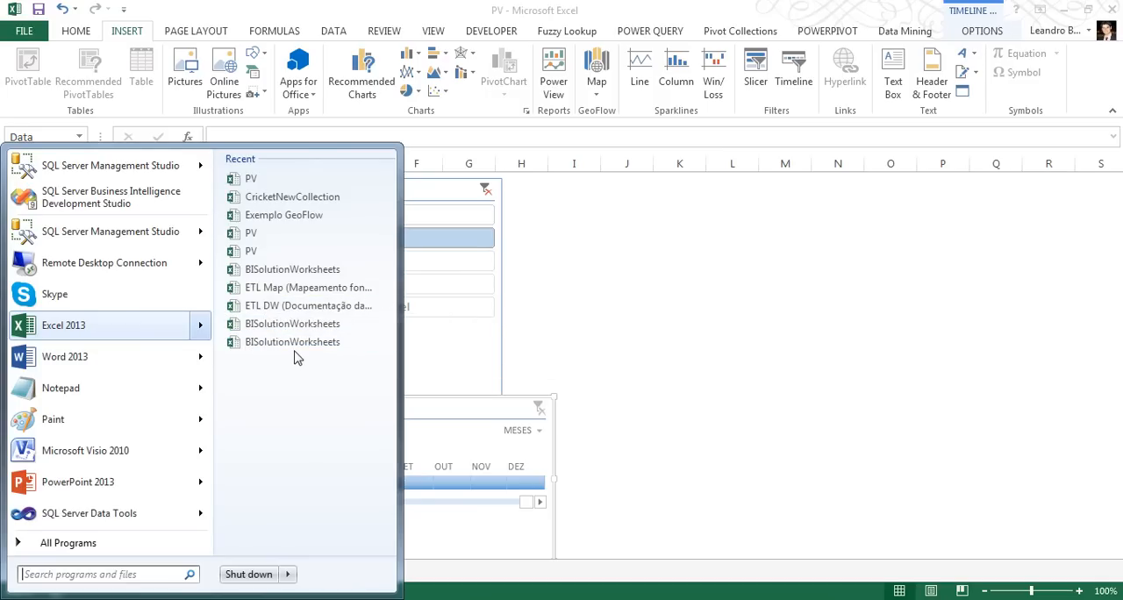
{"action": "left_click", "coordinate": [299, 215]}
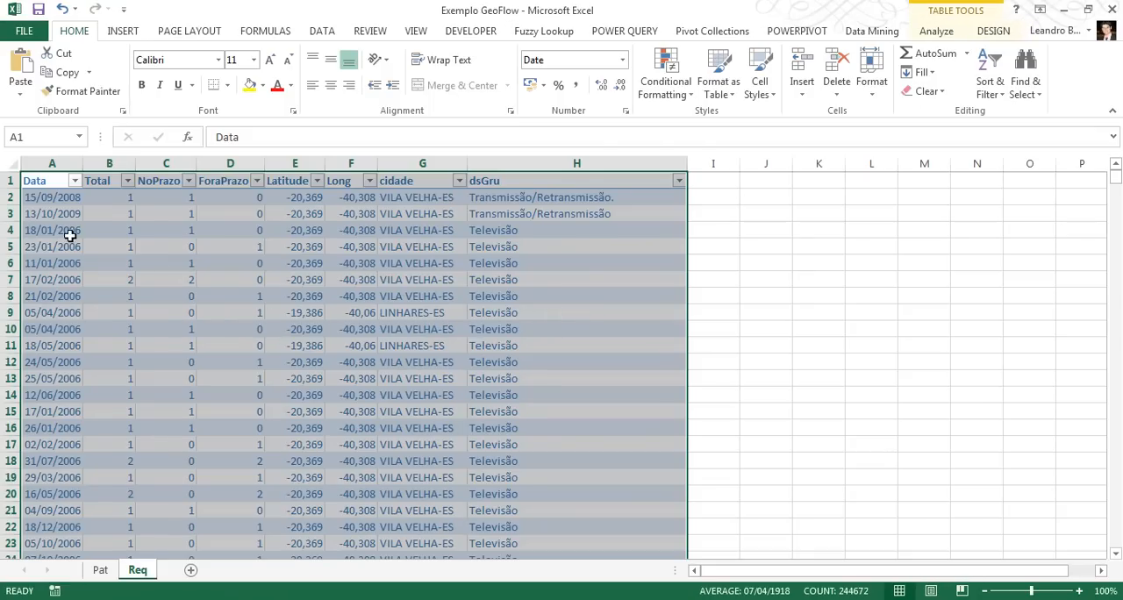
Select the first Latitude value in the Req table, launch GeoFlow and open the second existing tour
{"action": "left_click", "coordinate": [297, 198]}
{"action": "left_click", "coordinate": [351, 197]}
{"action": "left_click", "coordinate": [301, 197]}
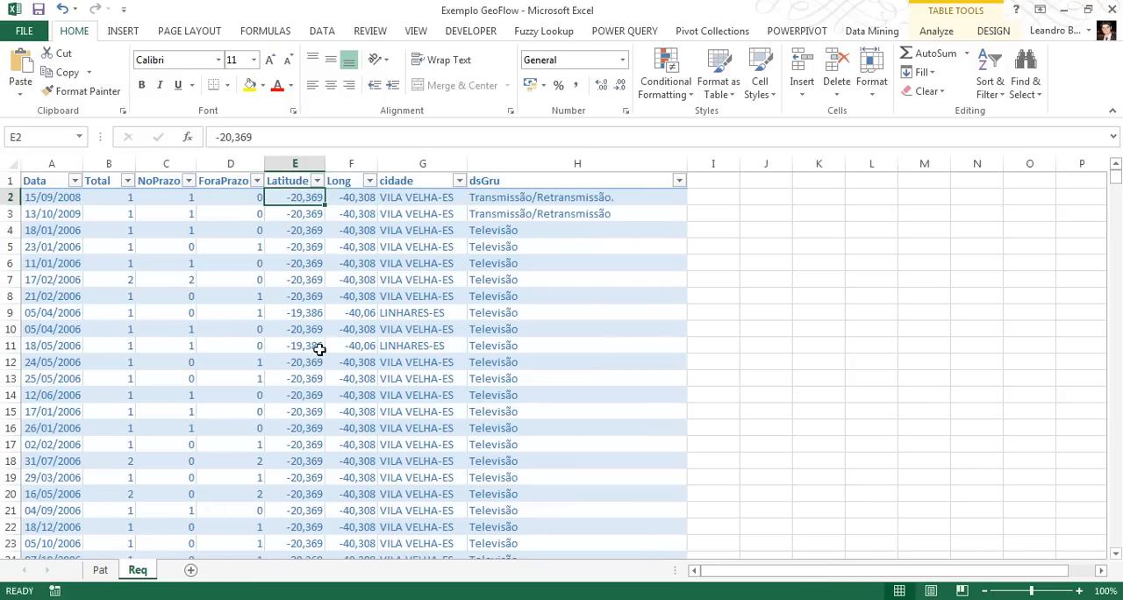
{"action": "left_click", "coordinate": [129, 33]}
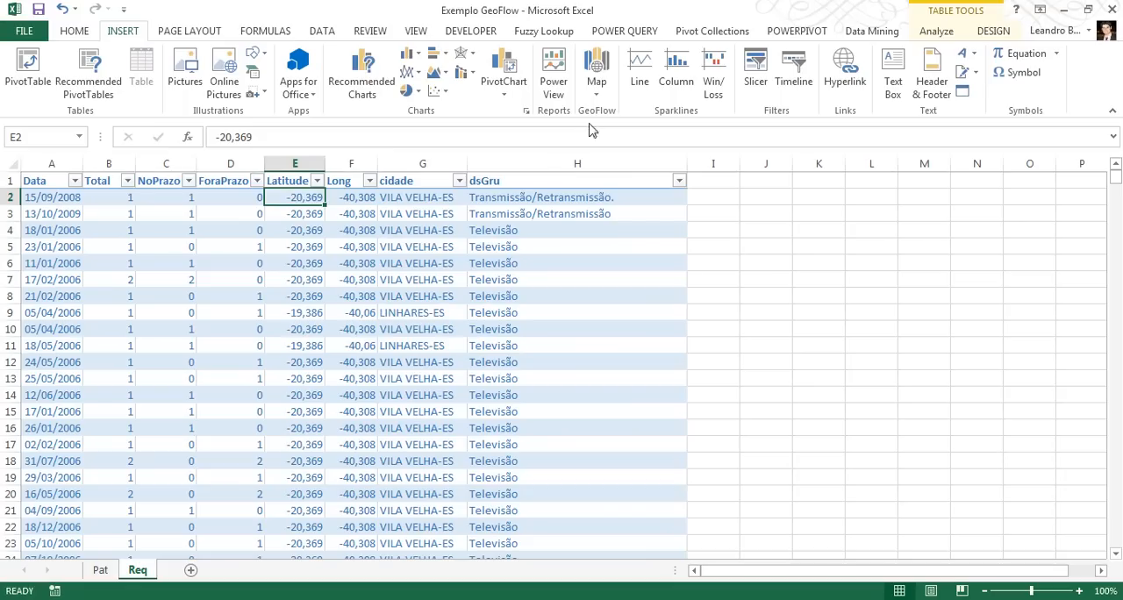
{"action": "left_click", "coordinate": [595, 93]}
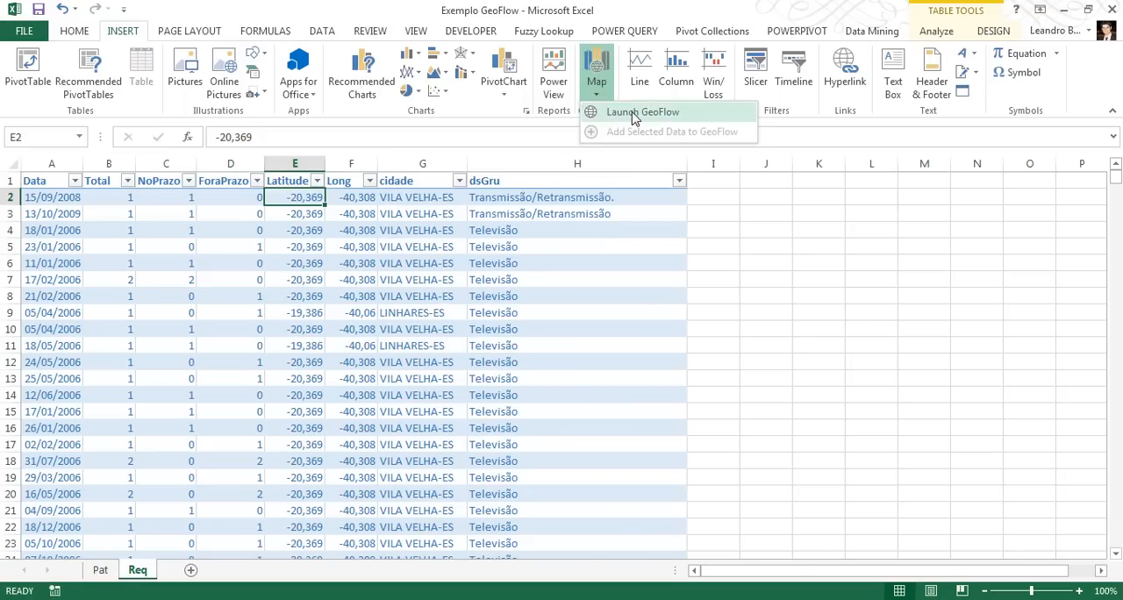
{"action": "left_click", "coordinate": [636, 119]}
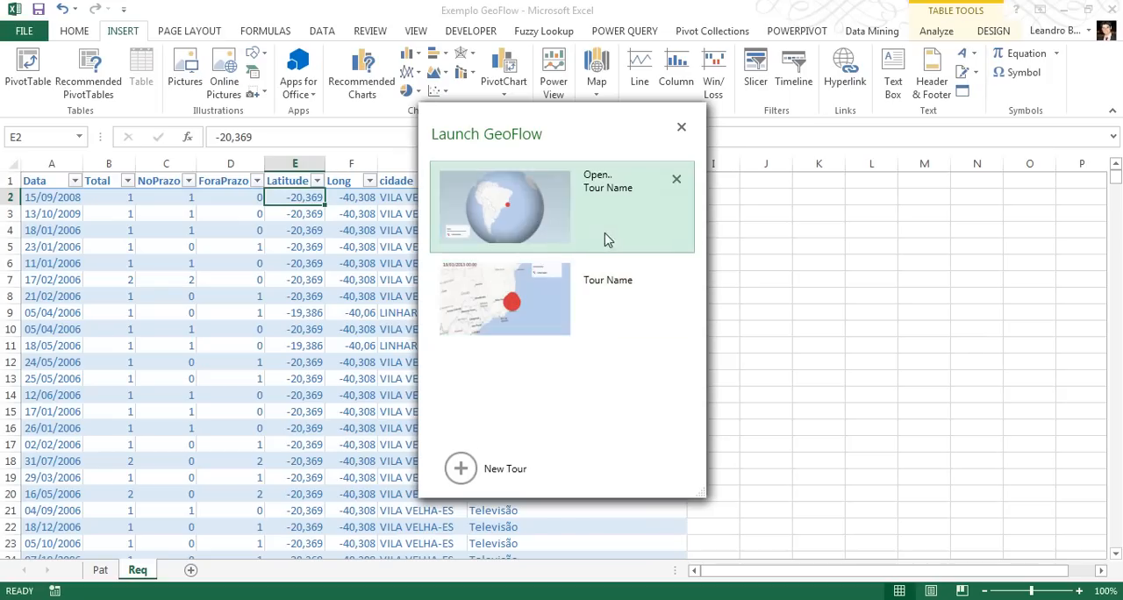
{"action": "left_click", "coordinate": [618, 313]}
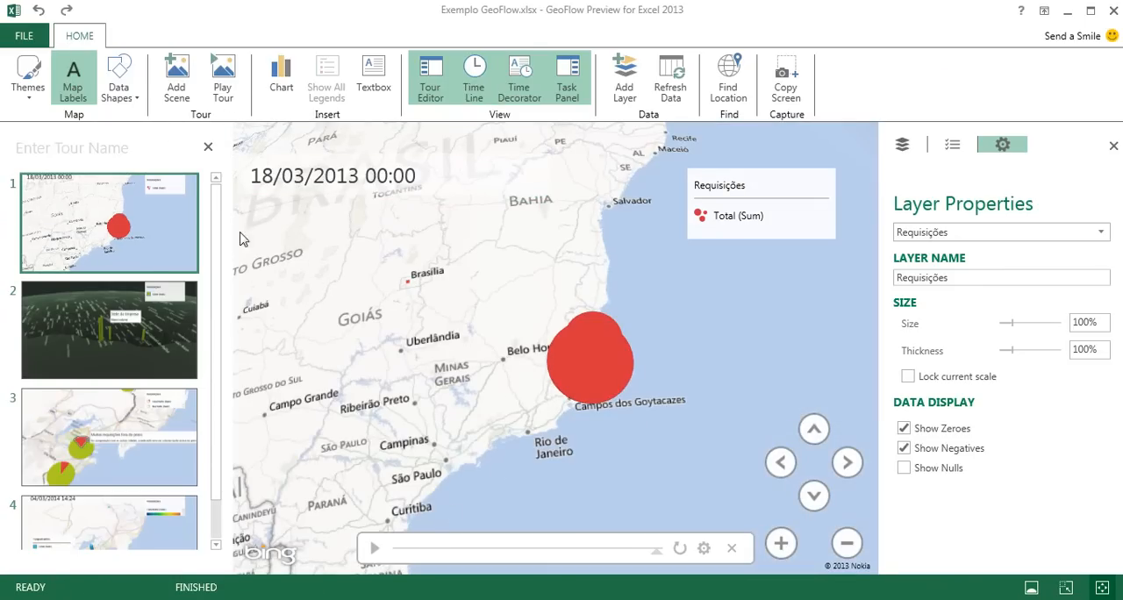
Examine the Requisições bubbles on scene 1's map, from all of Brazil down to the Espírito Santo coast
{"action": "left_click_drag", "start_coordinate": [462, 420], "coordinate": [604, 331]}
{"action": "scroll", "coordinate": [602, 330], "scroll_direction": "down", "scroll_amount": 5}
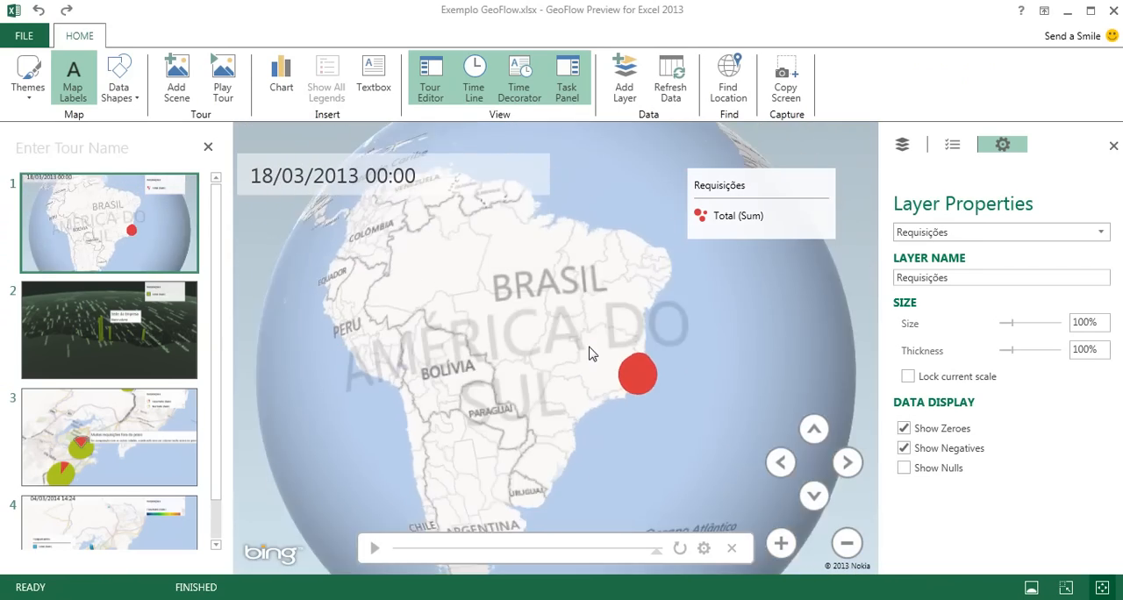
{"action": "scroll", "coordinate": [514, 360], "scroll_direction": "up", "scroll_amount": 5}
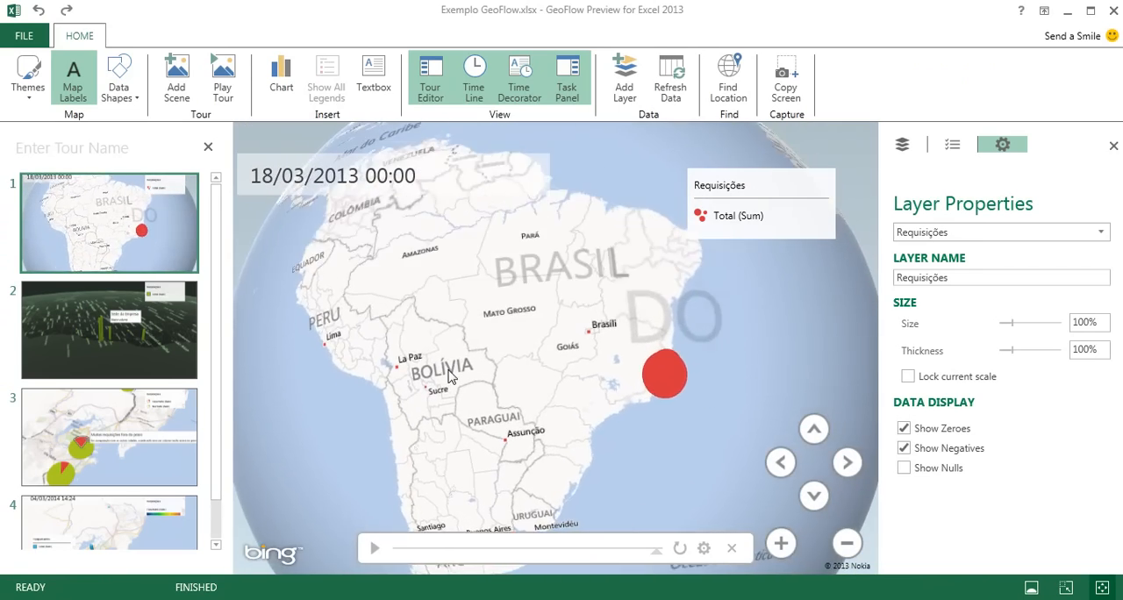
{"action": "scroll", "coordinate": [508, 369], "scroll_direction": "up", "scroll_amount": 3}
{"action": "mouse_move", "coordinate": [547, 389]}
{"action": "left_mouse_down"}
{"action": "mouse_move", "coordinate": [326, 389]}
{"action": "mouse_move", "coordinate": [462, 395]}
{"action": "mouse_move", "coordinate": [272, 426]}
{"action": "left_mouse_up"}
{"action": "scroll", "coordinate": [476, 424], "scroll_direction": "up", "scroll_amount": 3}
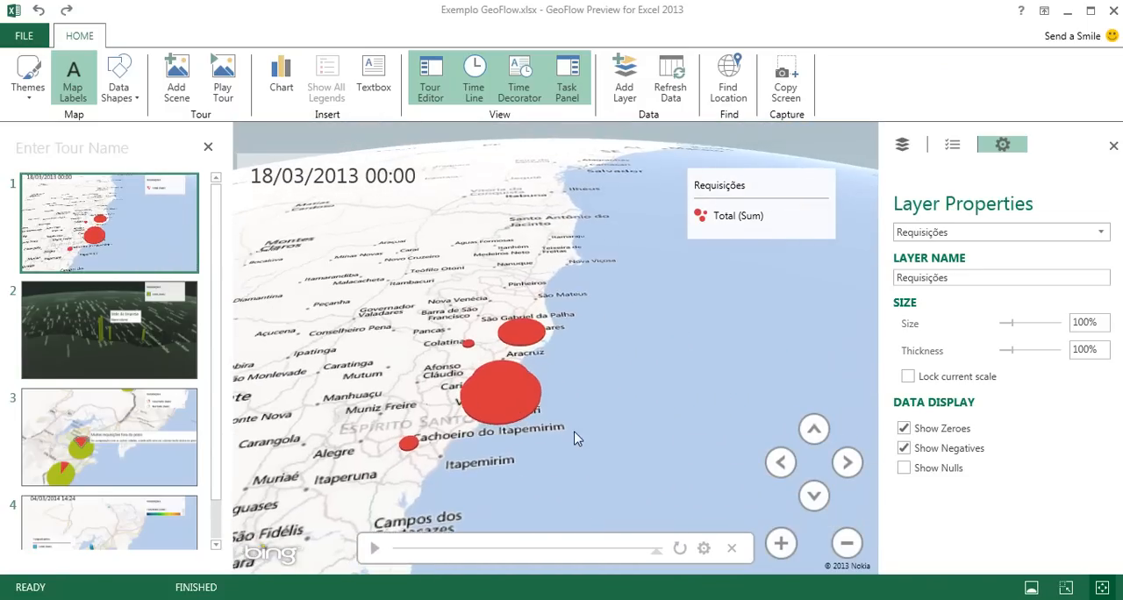
{"action": "scroll", "coordinate": [572, 432], "scroll_direction": "up", "scroll_amount": 3}
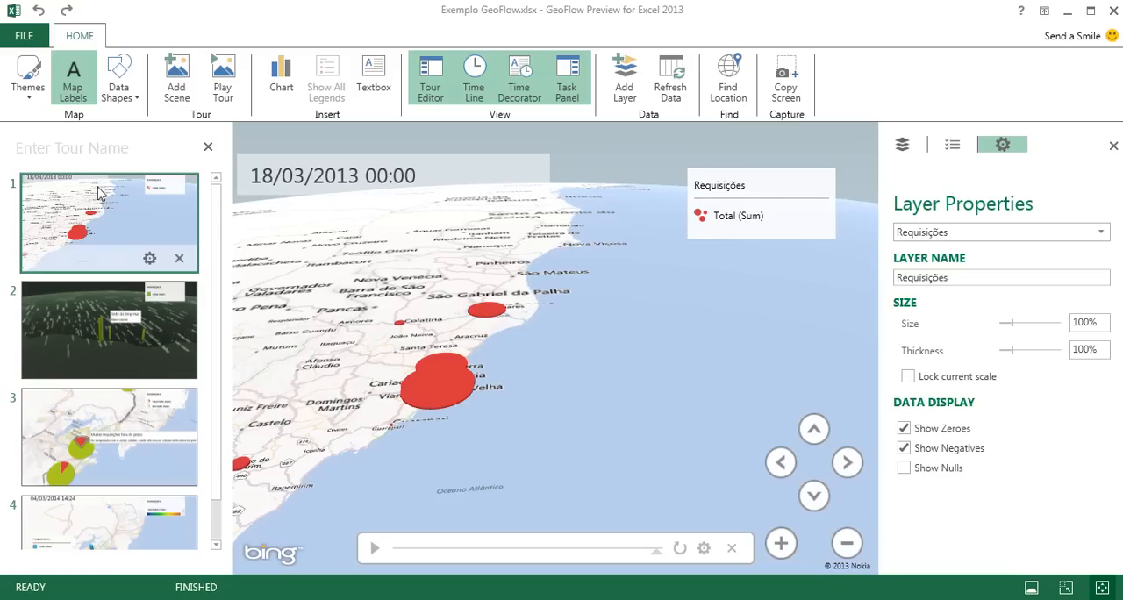
{"action": "left_click_drag", "start_coordinate": [541, 378], "coordinate": [583, 341]}
{"action": "scroll", "coordinate": [501, 432], "scroll_direction": "up", "scroll_amount": 2}
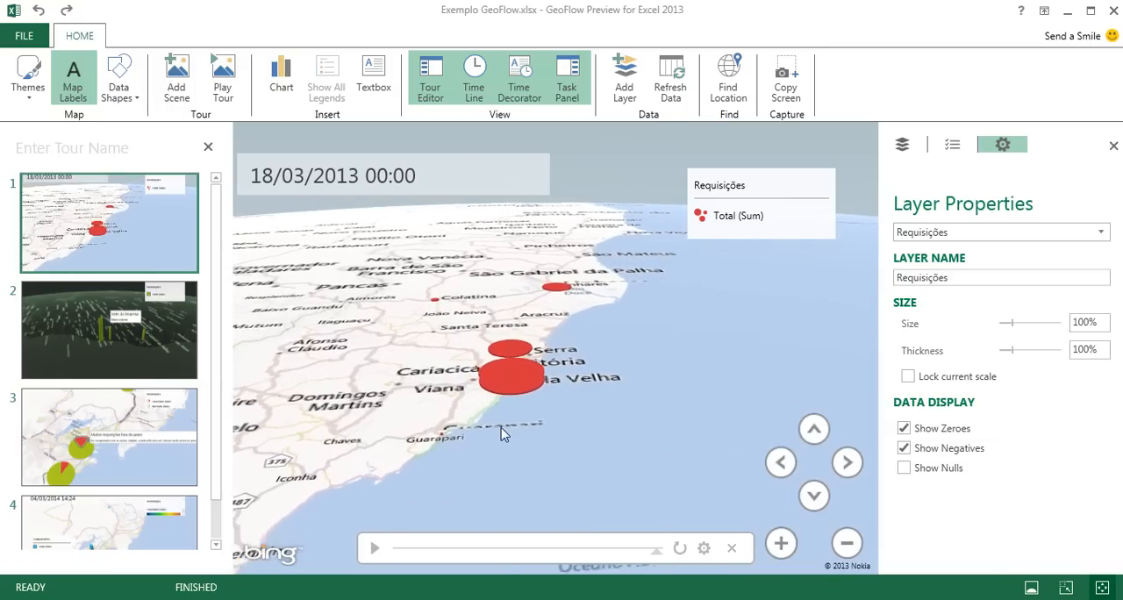
View tour scenes 2, 3 and 4 one after another
{"action": "left_click", "coordinate": [75, 313]}
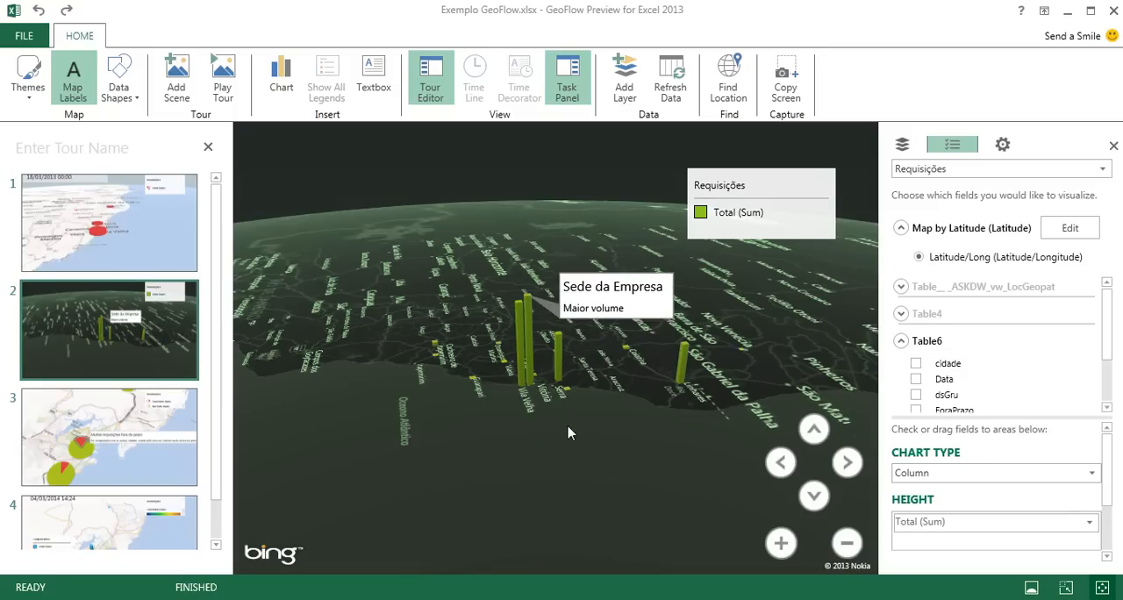
{"action": "left_click", "coordinate": [113, 423]}
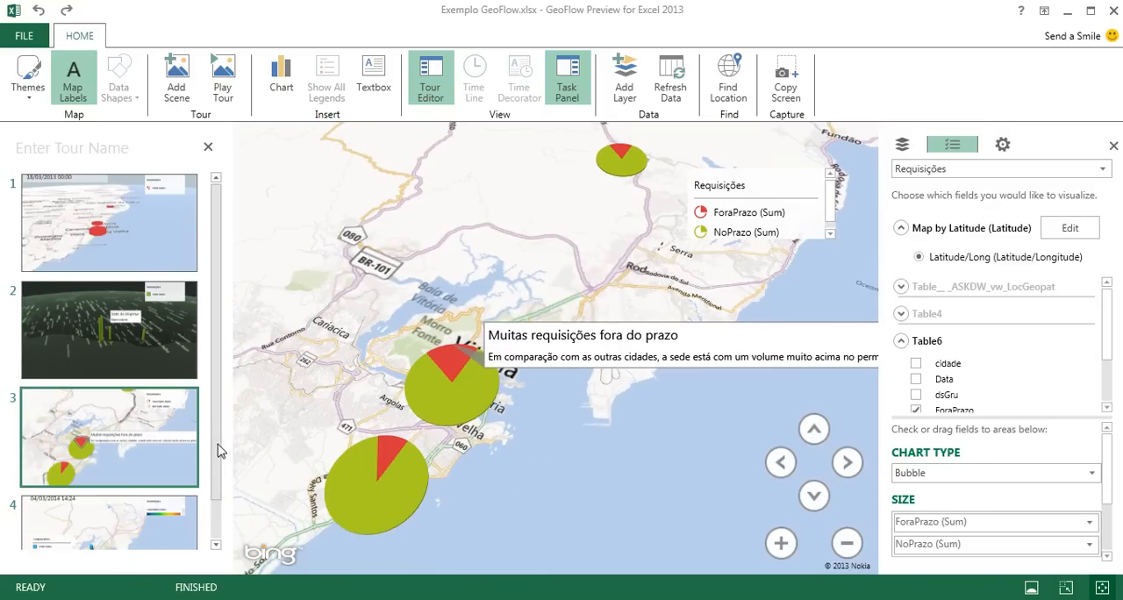
{"action": "scroll", "coordinate": [217, 451], "scroll_direction": "down", "scroll_amount": 2}
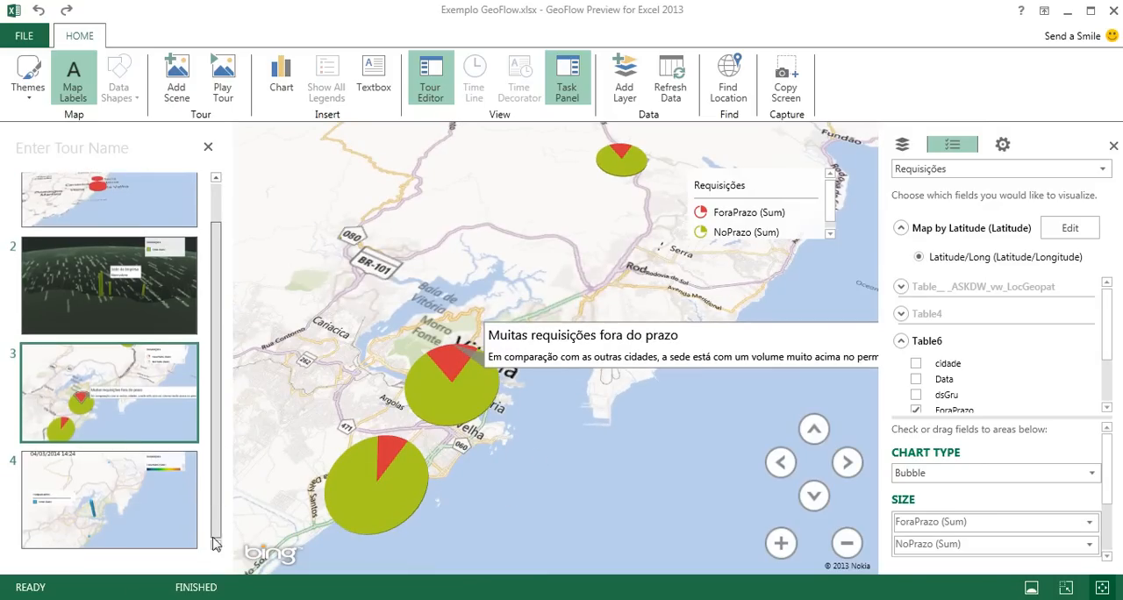
{"action": "left_click", "coordinate": [125, 496]}
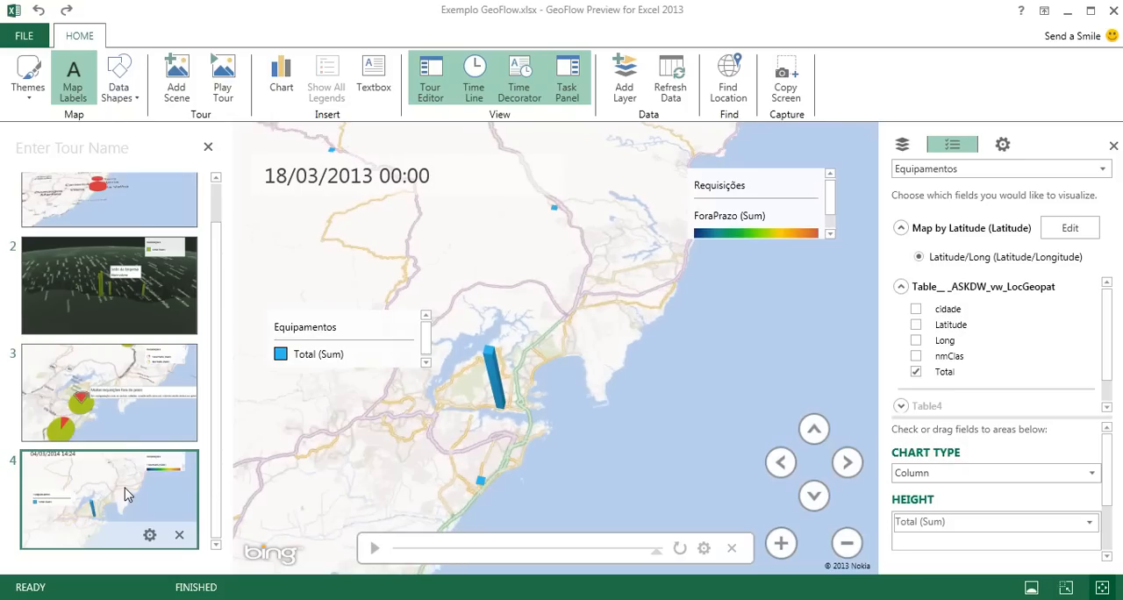
Play the tour, move the Equipamentos legend up beneath the date on the final scene, and return to the tour editor
{"action": "left_click", "coordinate": [223, 79]}
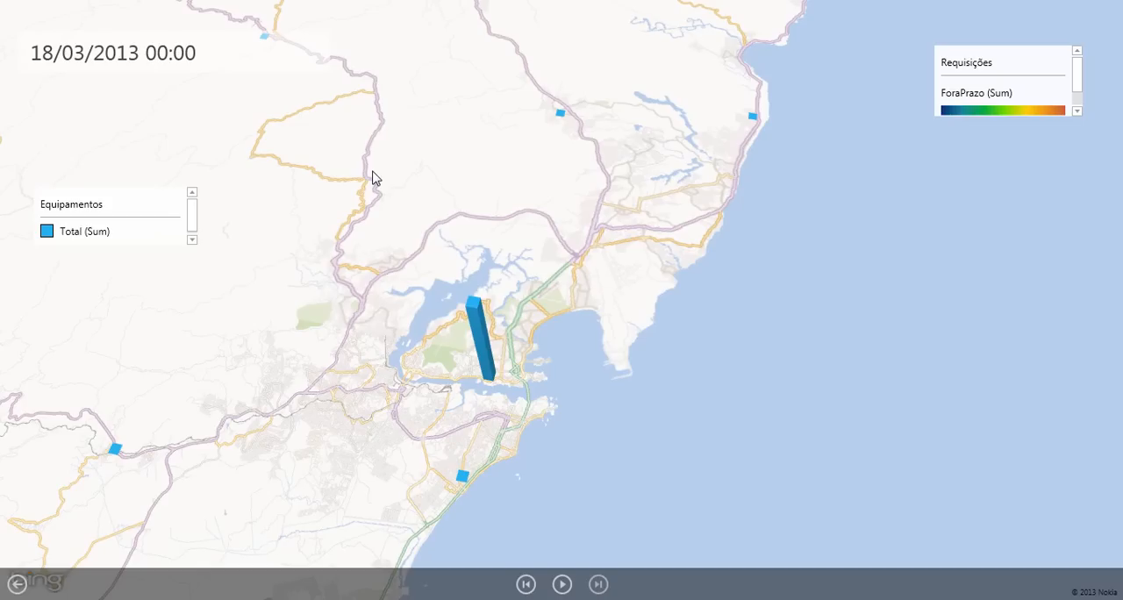
{"action": "left_click", "coordinate": [180, 215]}
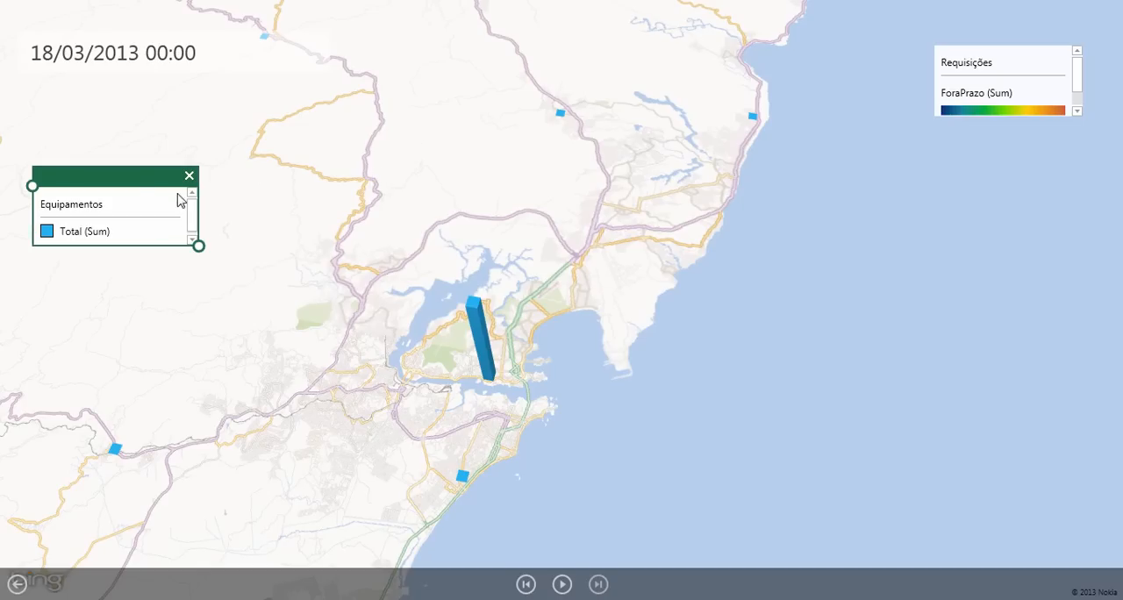
{"action": "left_click_drag", "start_coordinate": [136, 178], "coordinate": [130, 98]}
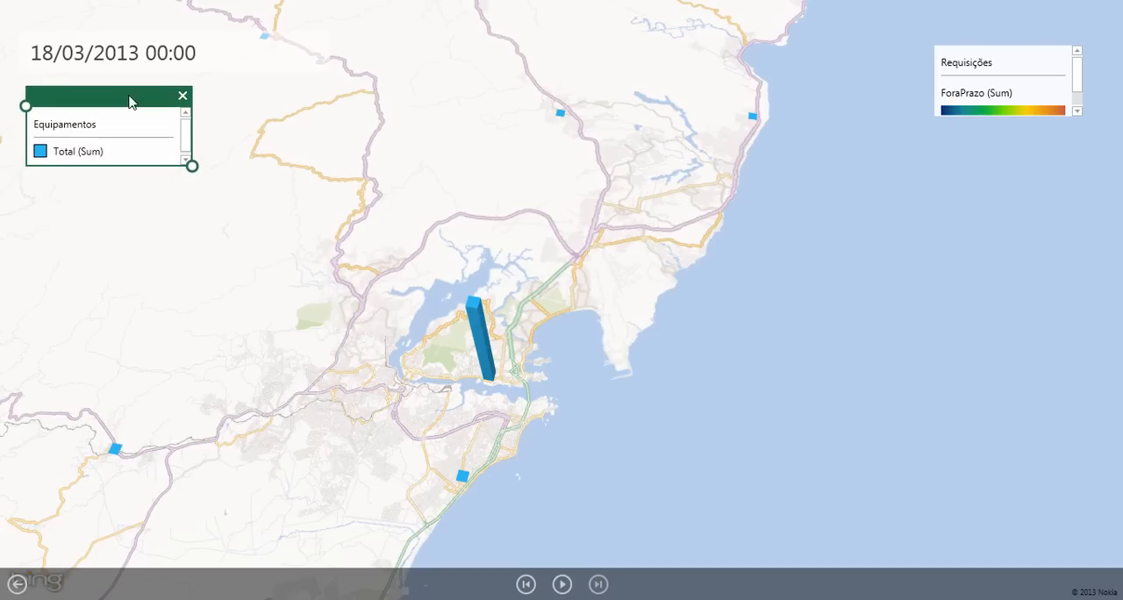
{"action": "left_click", "coordinate": [200, 213]}
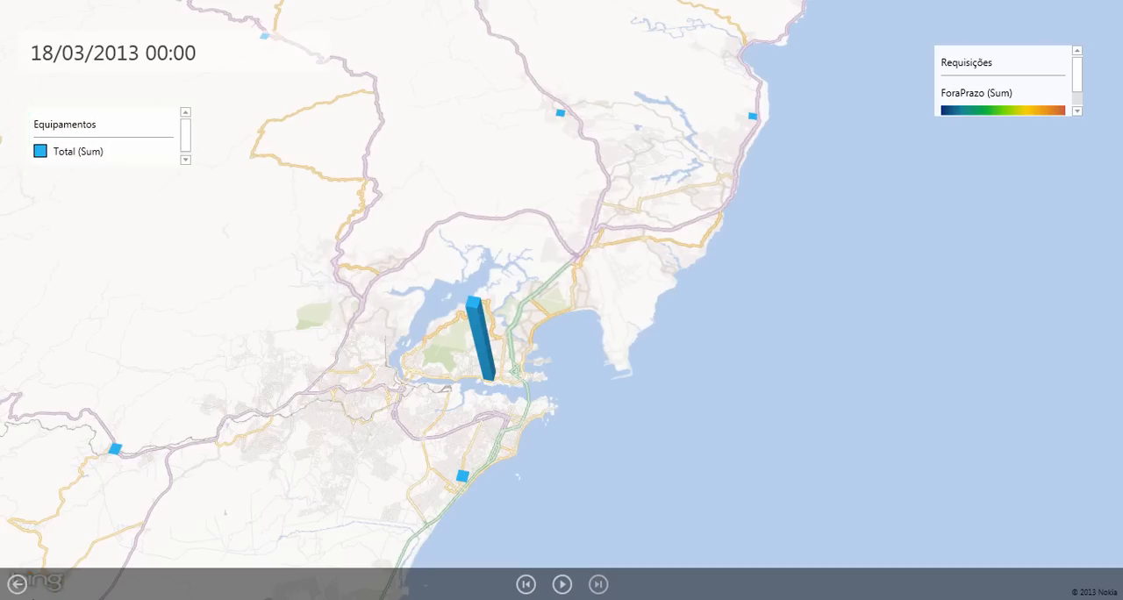
{"action": "left_click", "coordinate": [16, 583]}
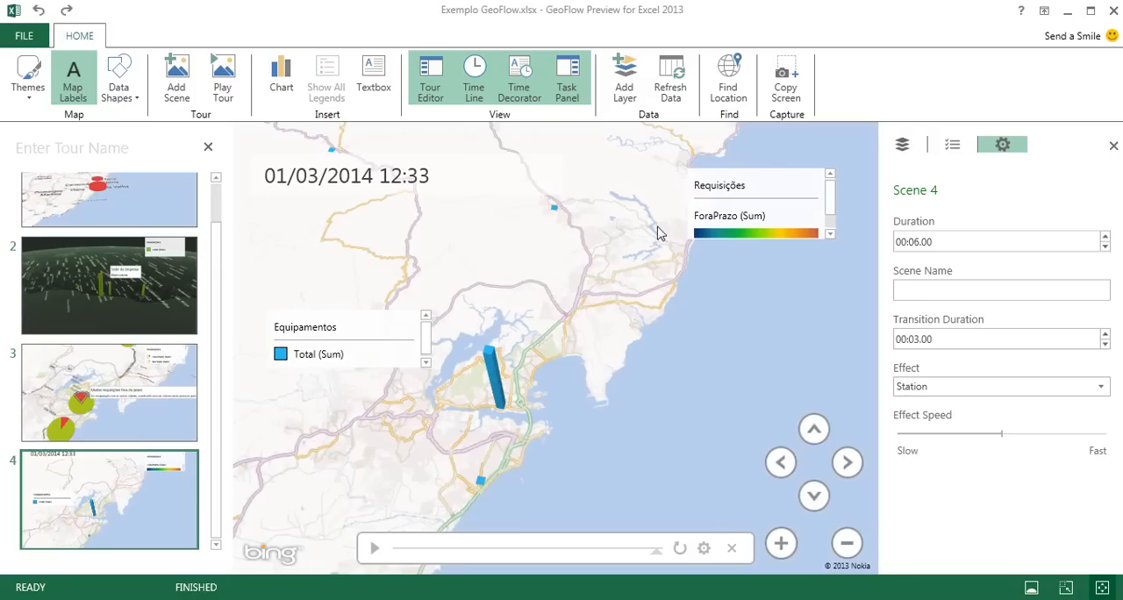